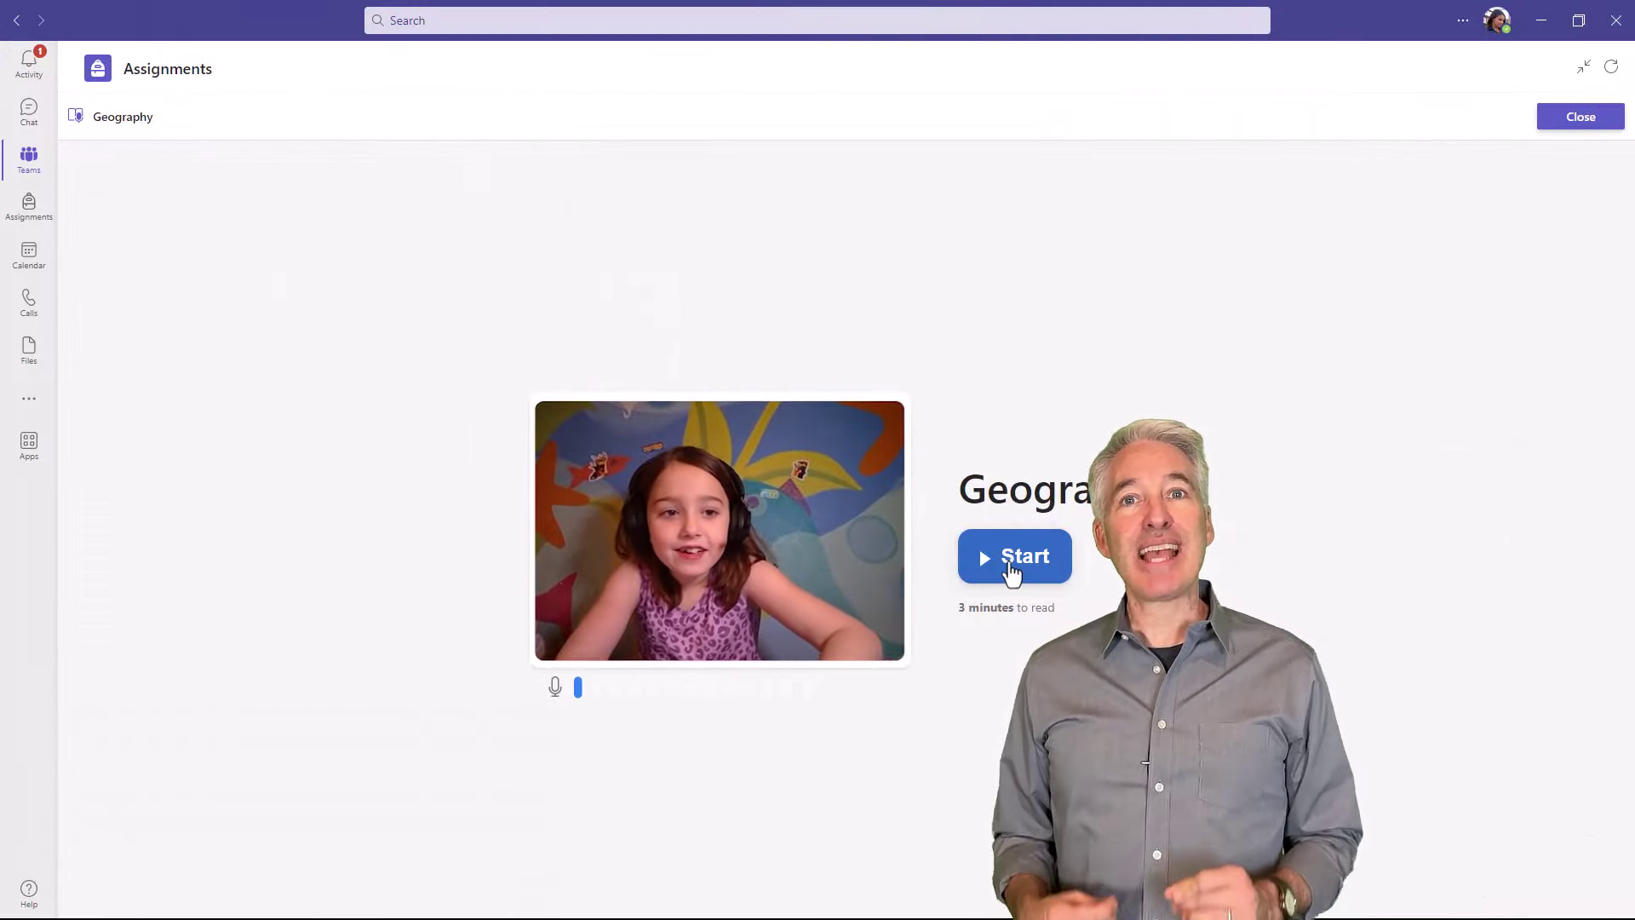
In the intro demo, read the Geography passage aloud, view the 'landforms' picture, and open word marking options
click(1457, 146)
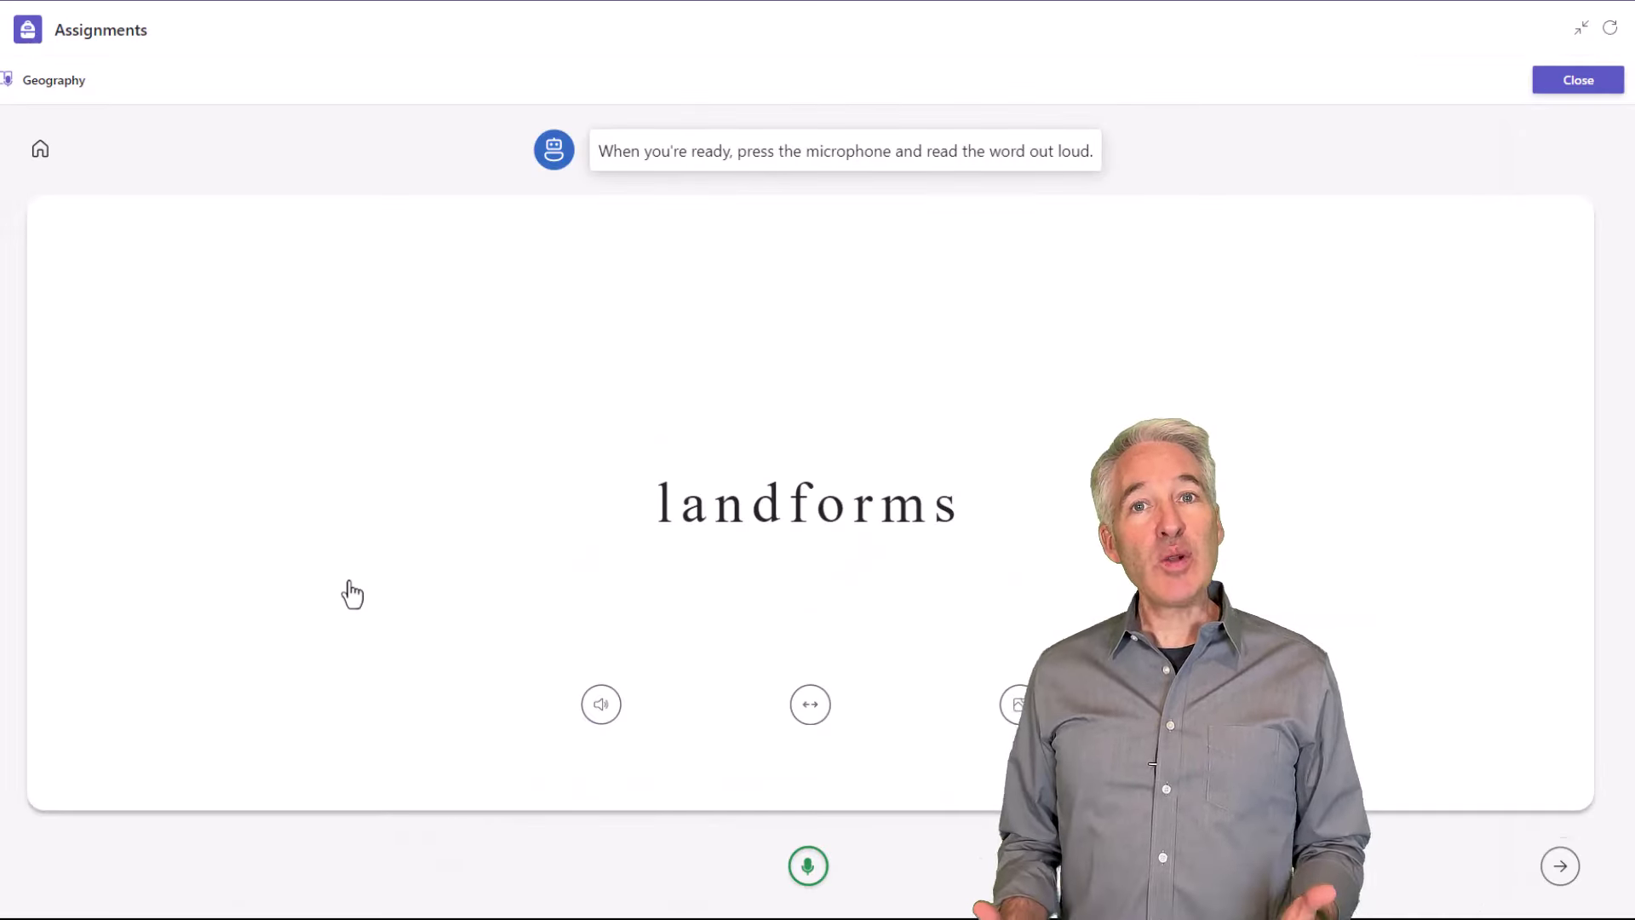
click(1019, 703)
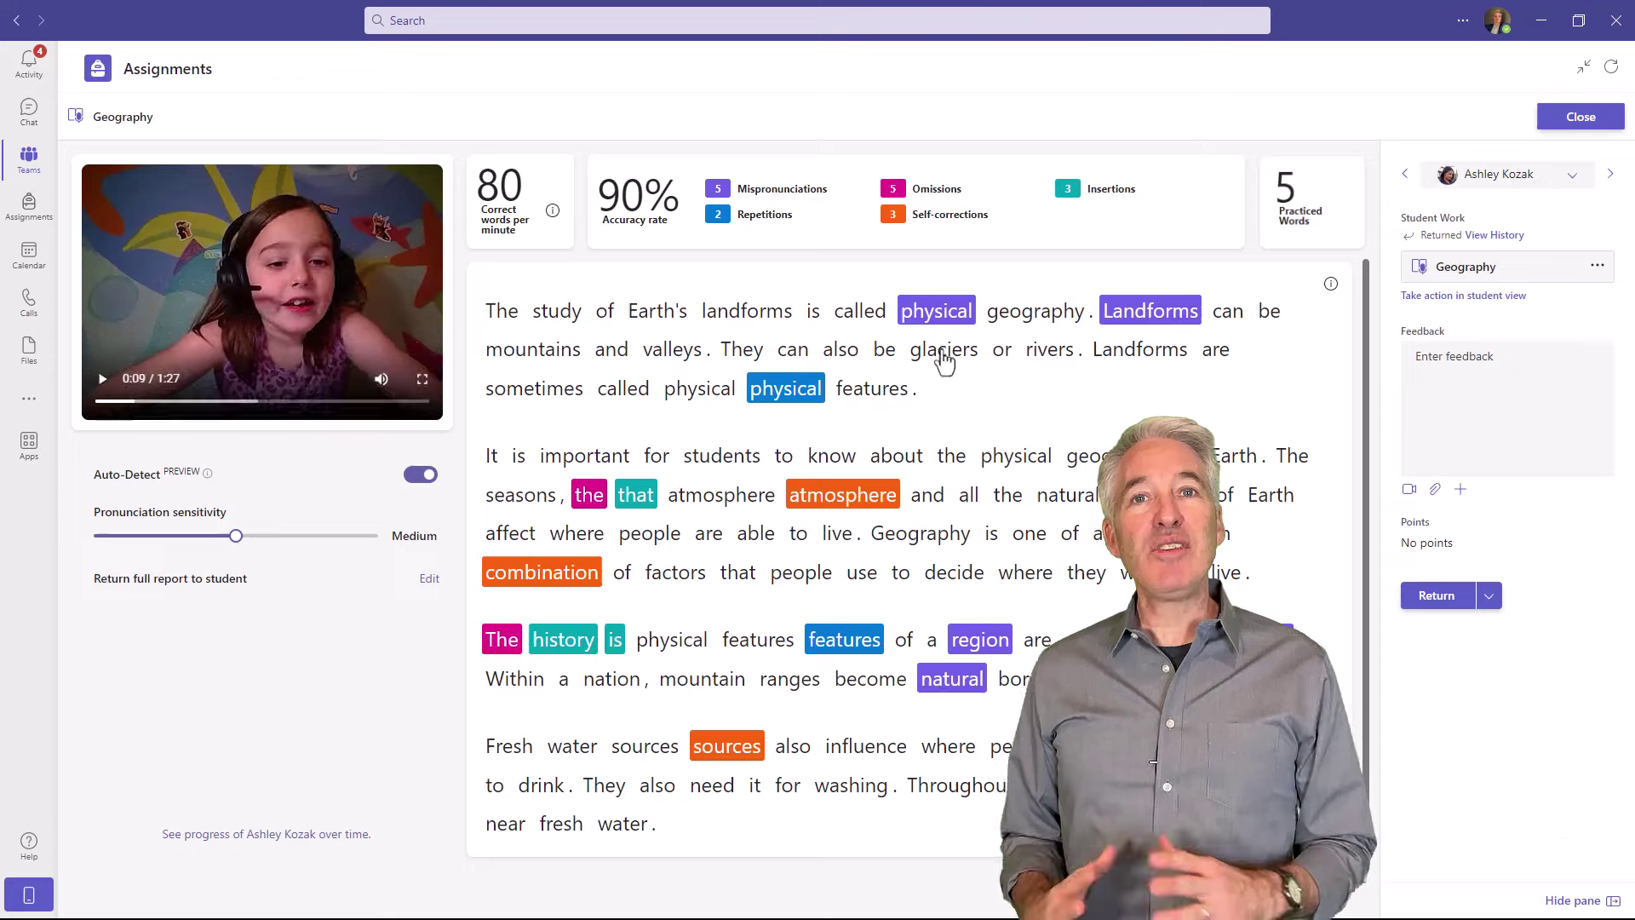
click(980, 639)
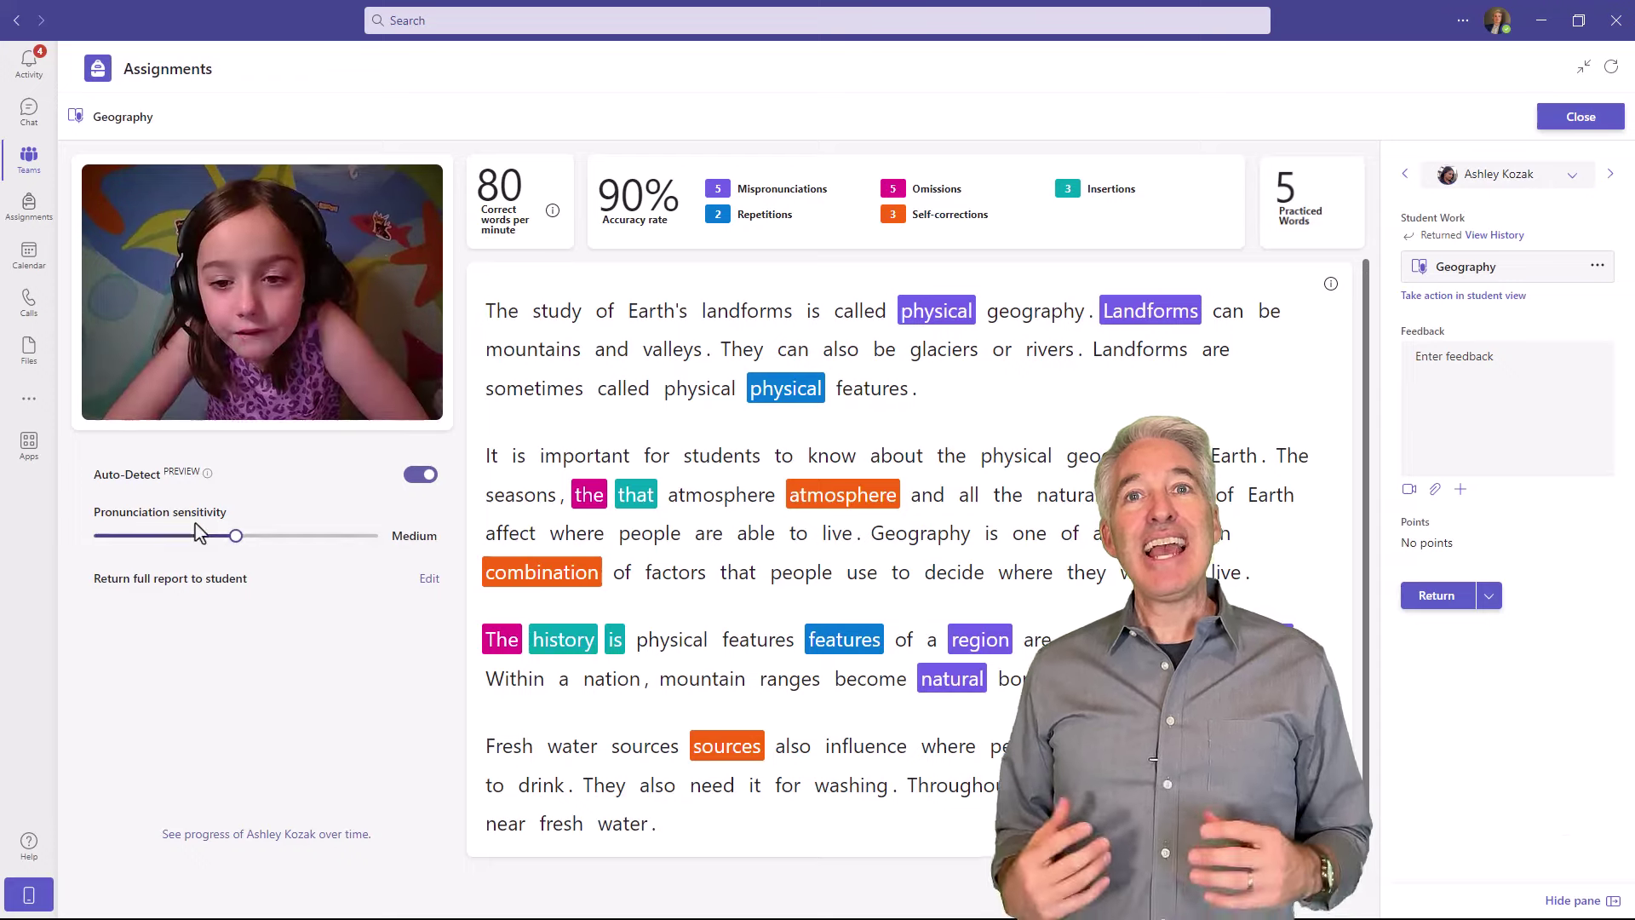
click(766, 536)
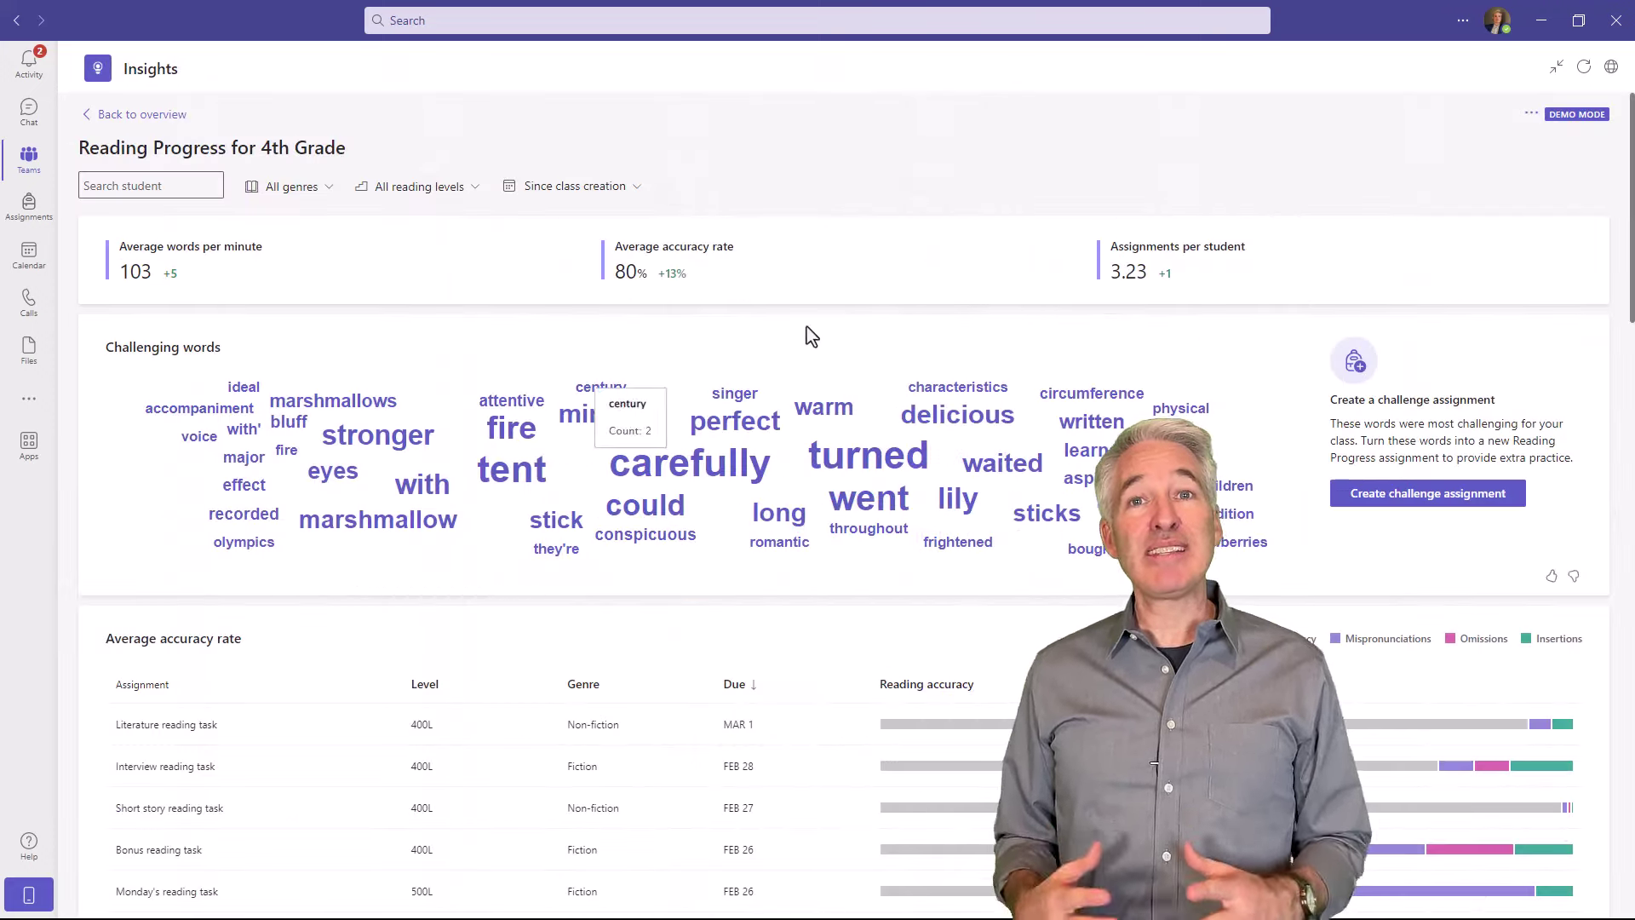
scroll(486, 361, down, 3)
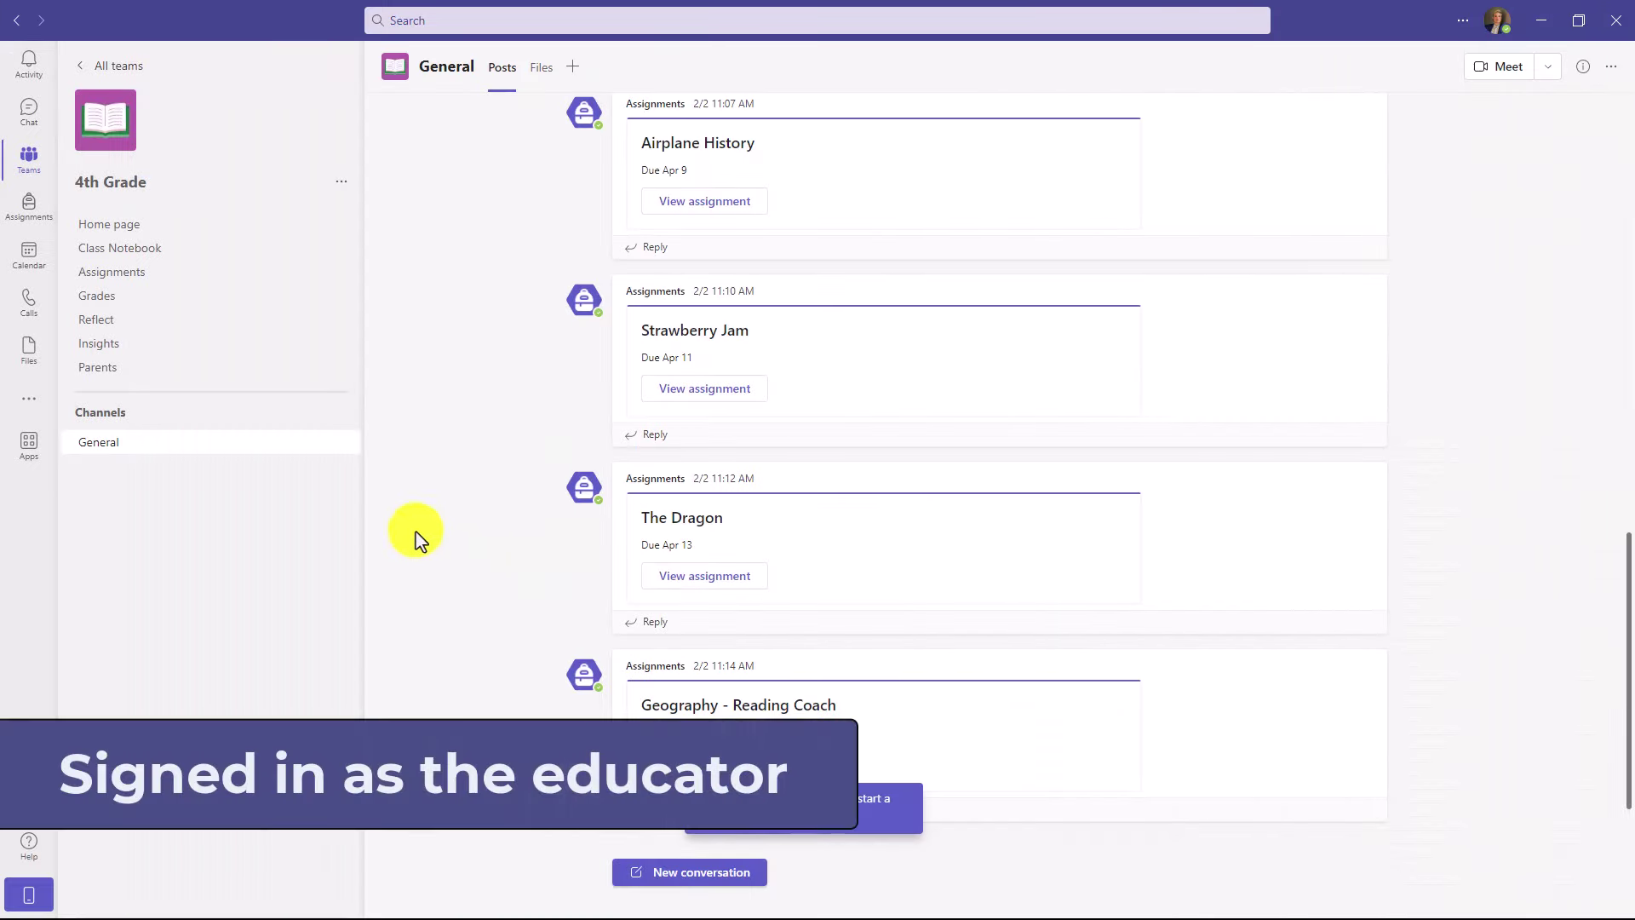
Create a new assignment 'Geography reading passage' with read-aloud instructions and attach Reading Progress
click(136, 275)
click(450, 894)
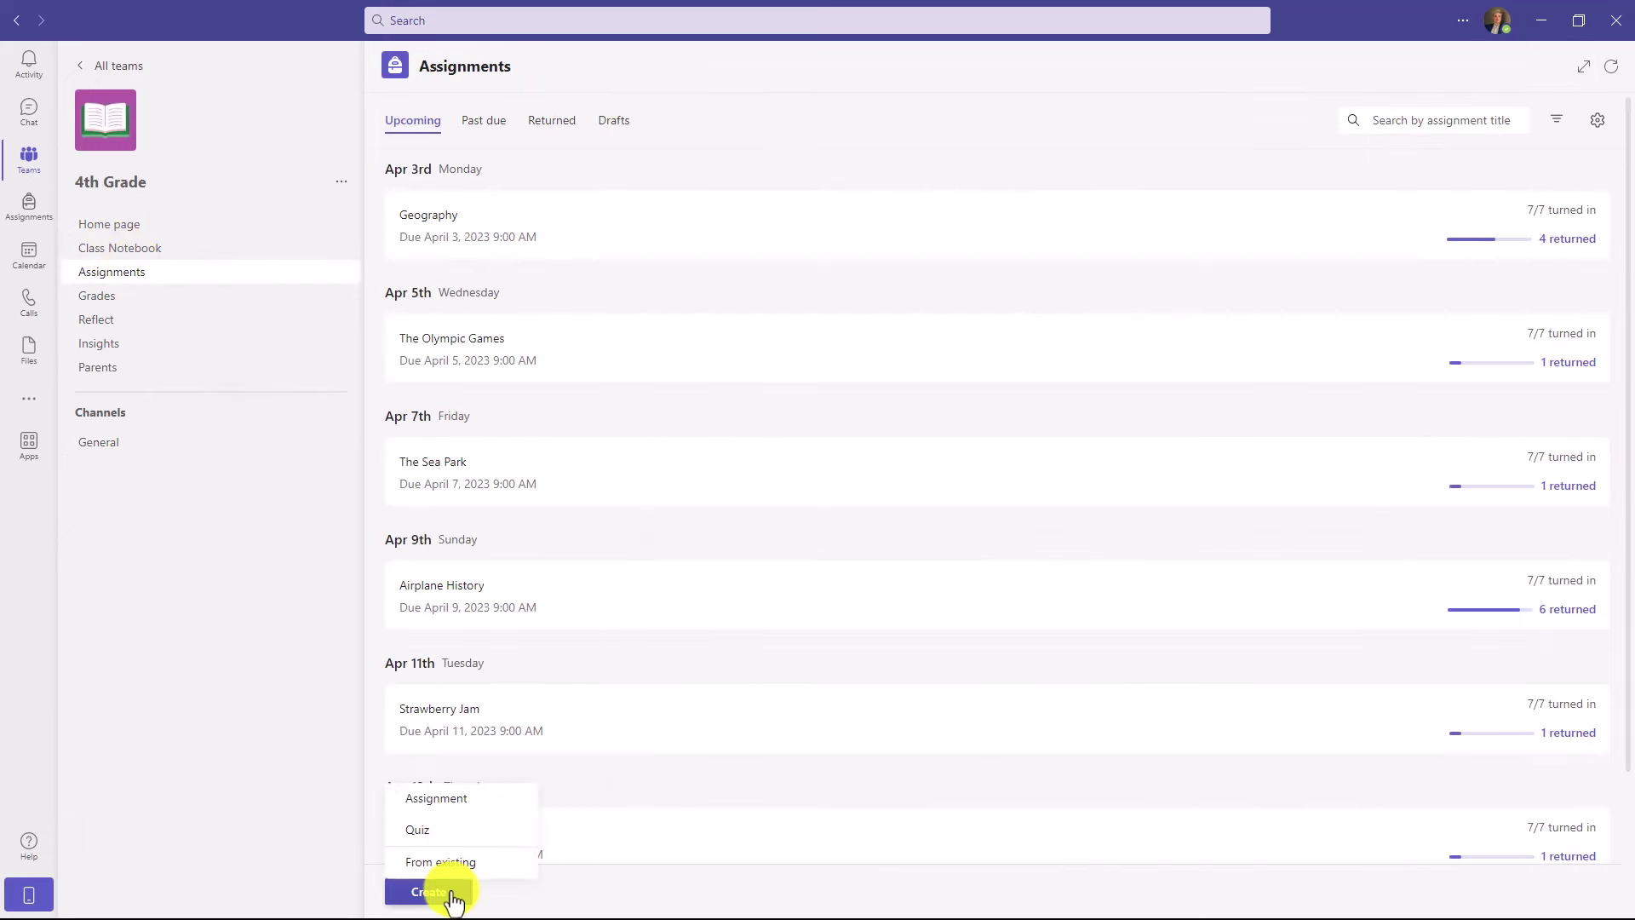
click(497, 805)
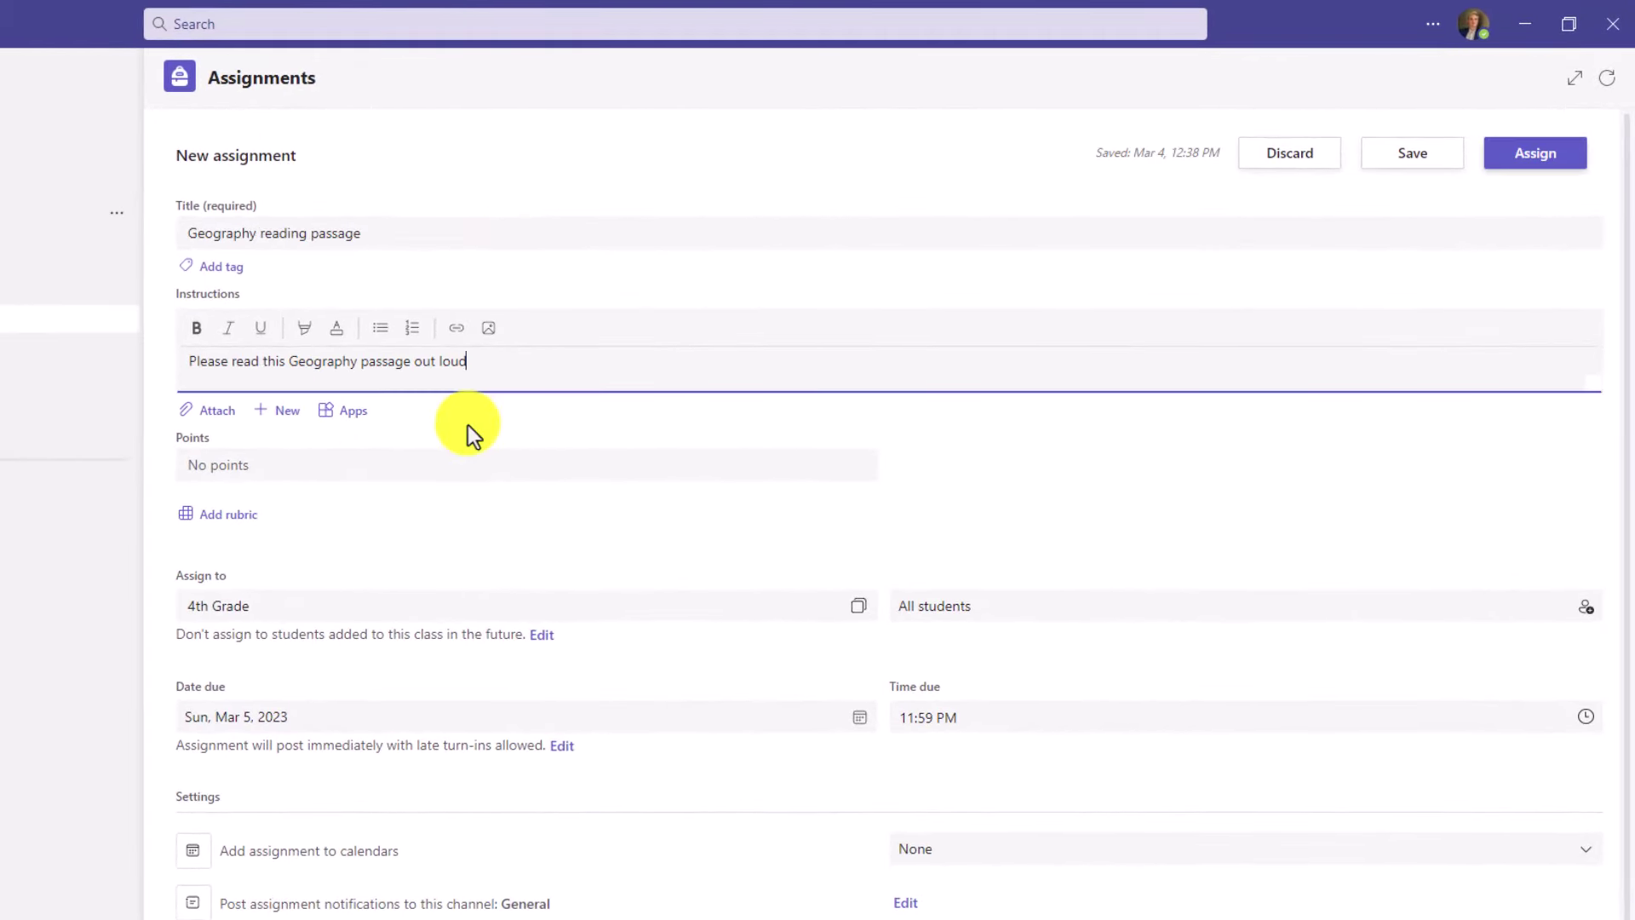
text(d)
click(218, 412)
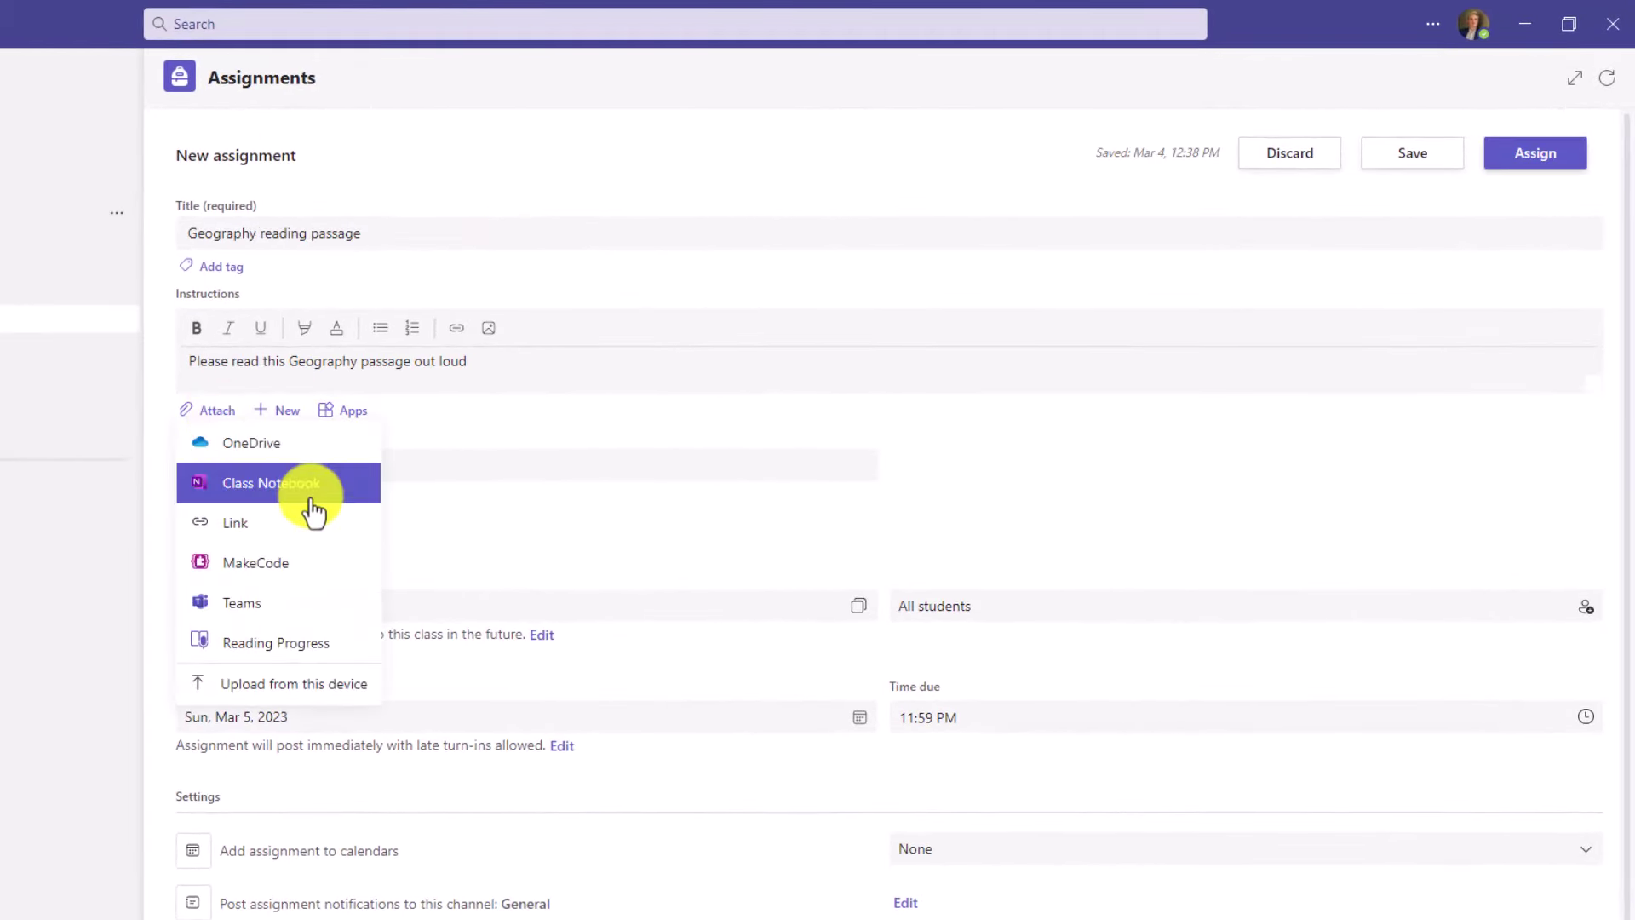
click(332, 645)
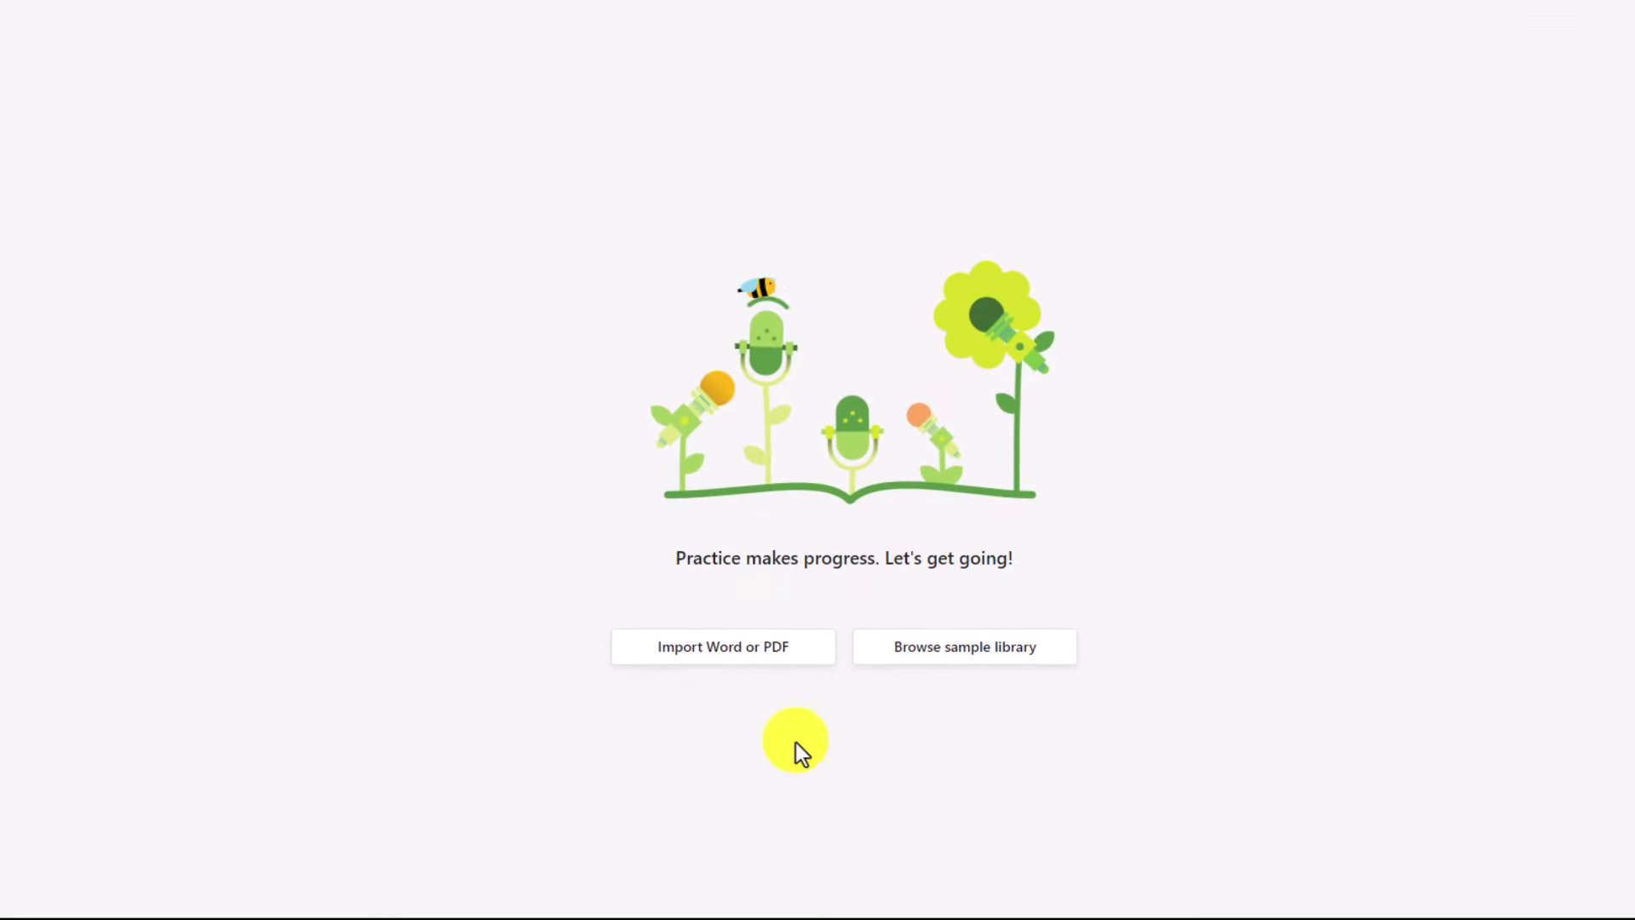
click(982, 655)
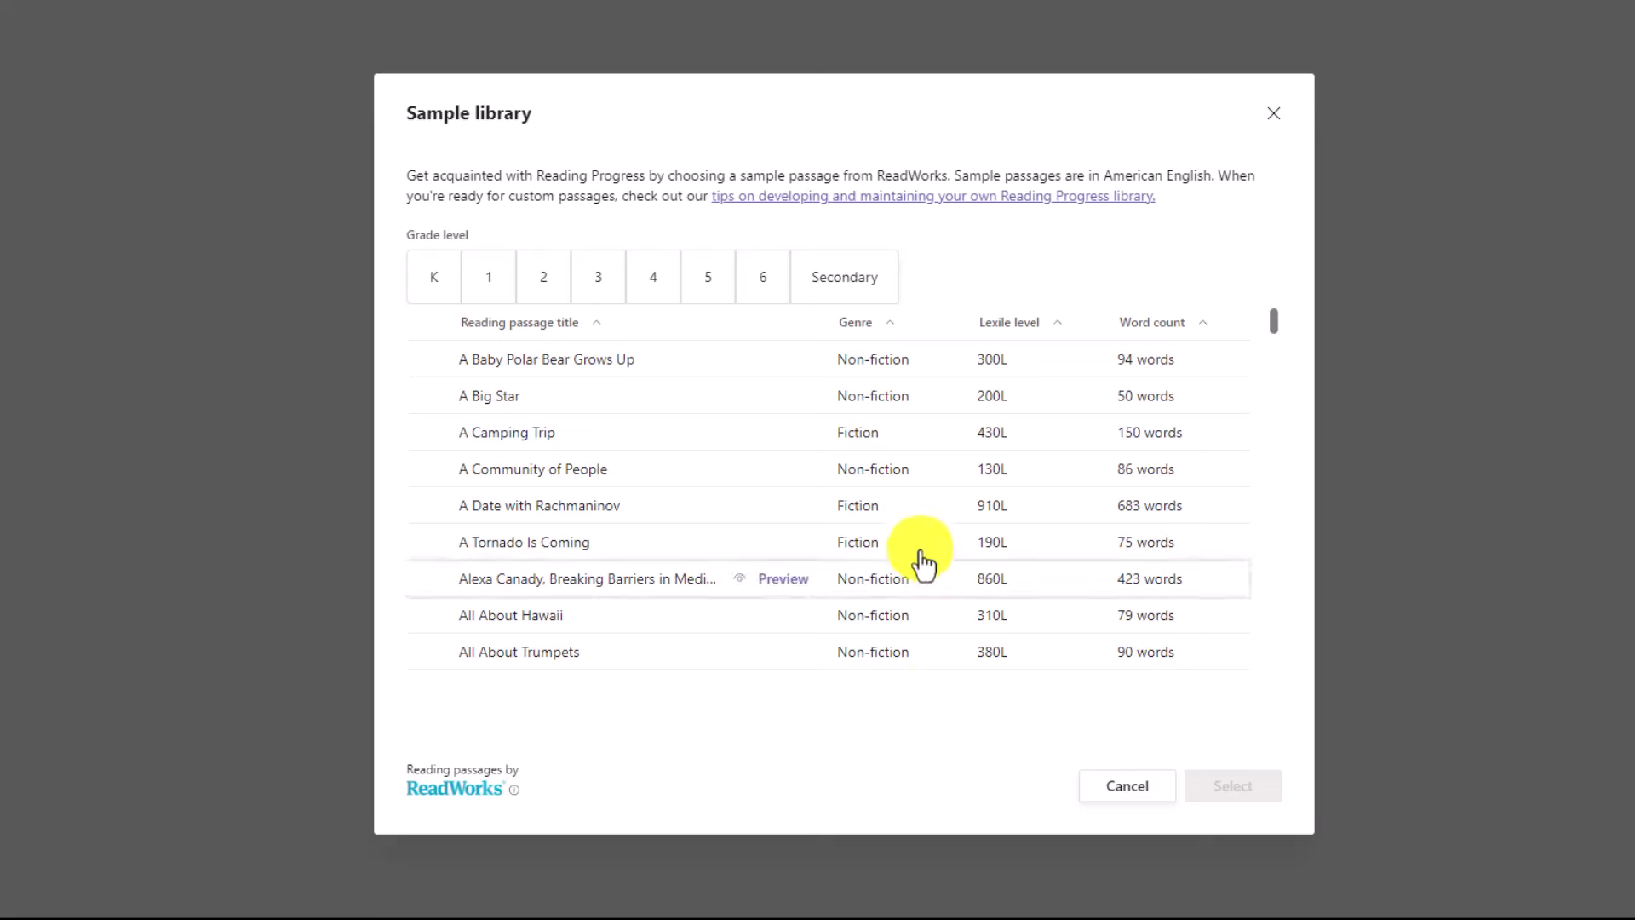
click(542, 283)
click(649, 289)
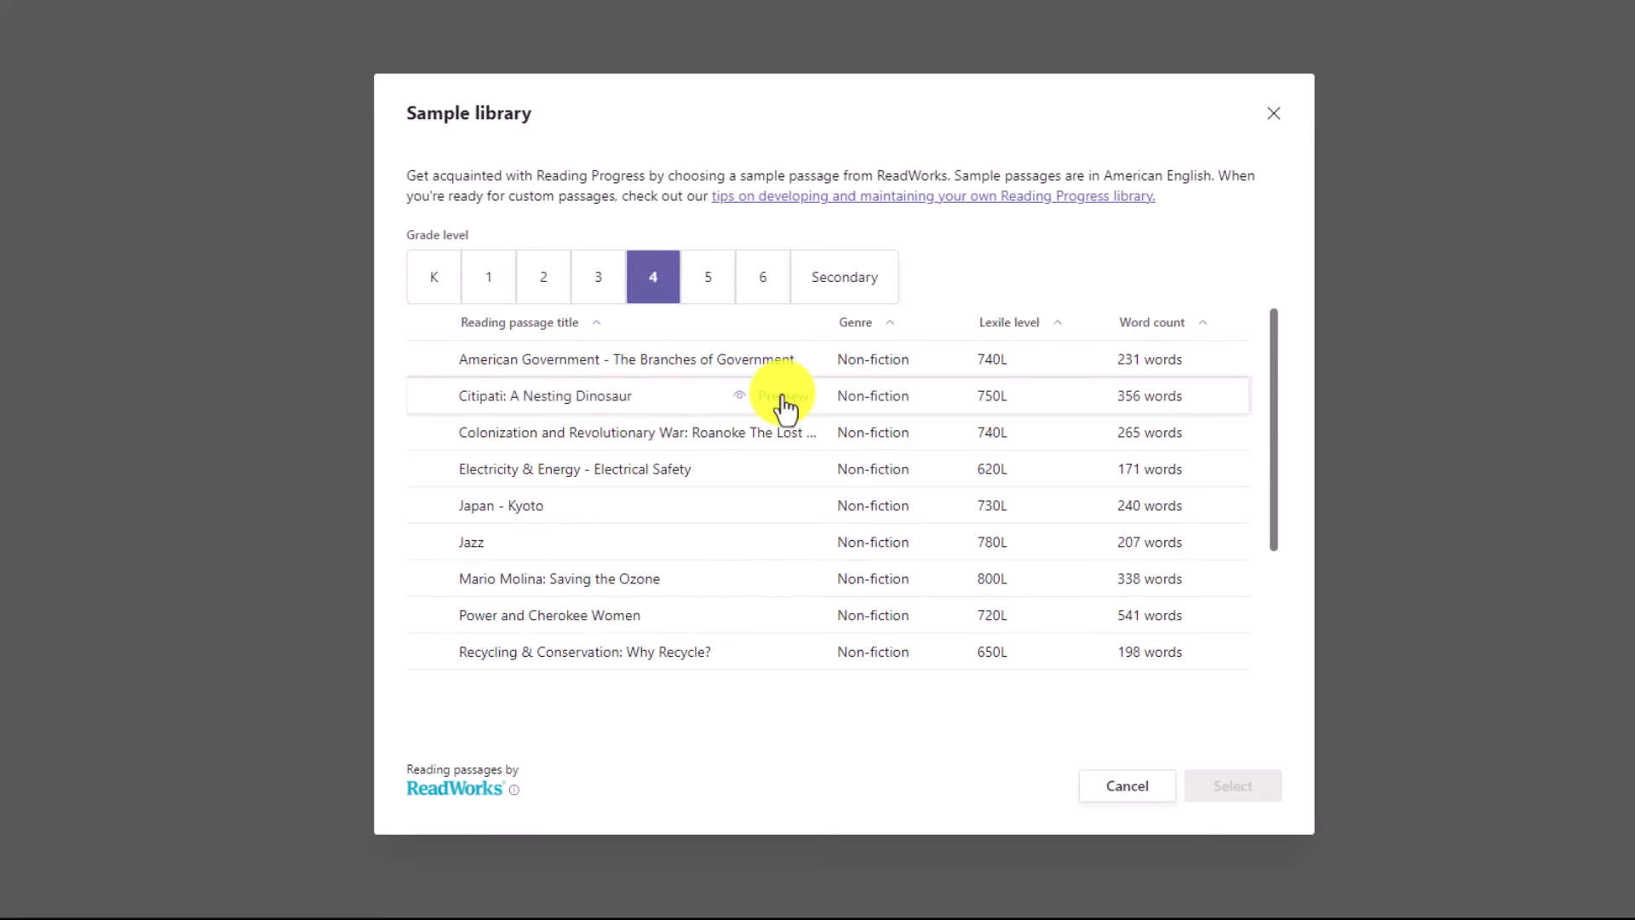
click(782, 396)
scroll(810, 413, down, 2)
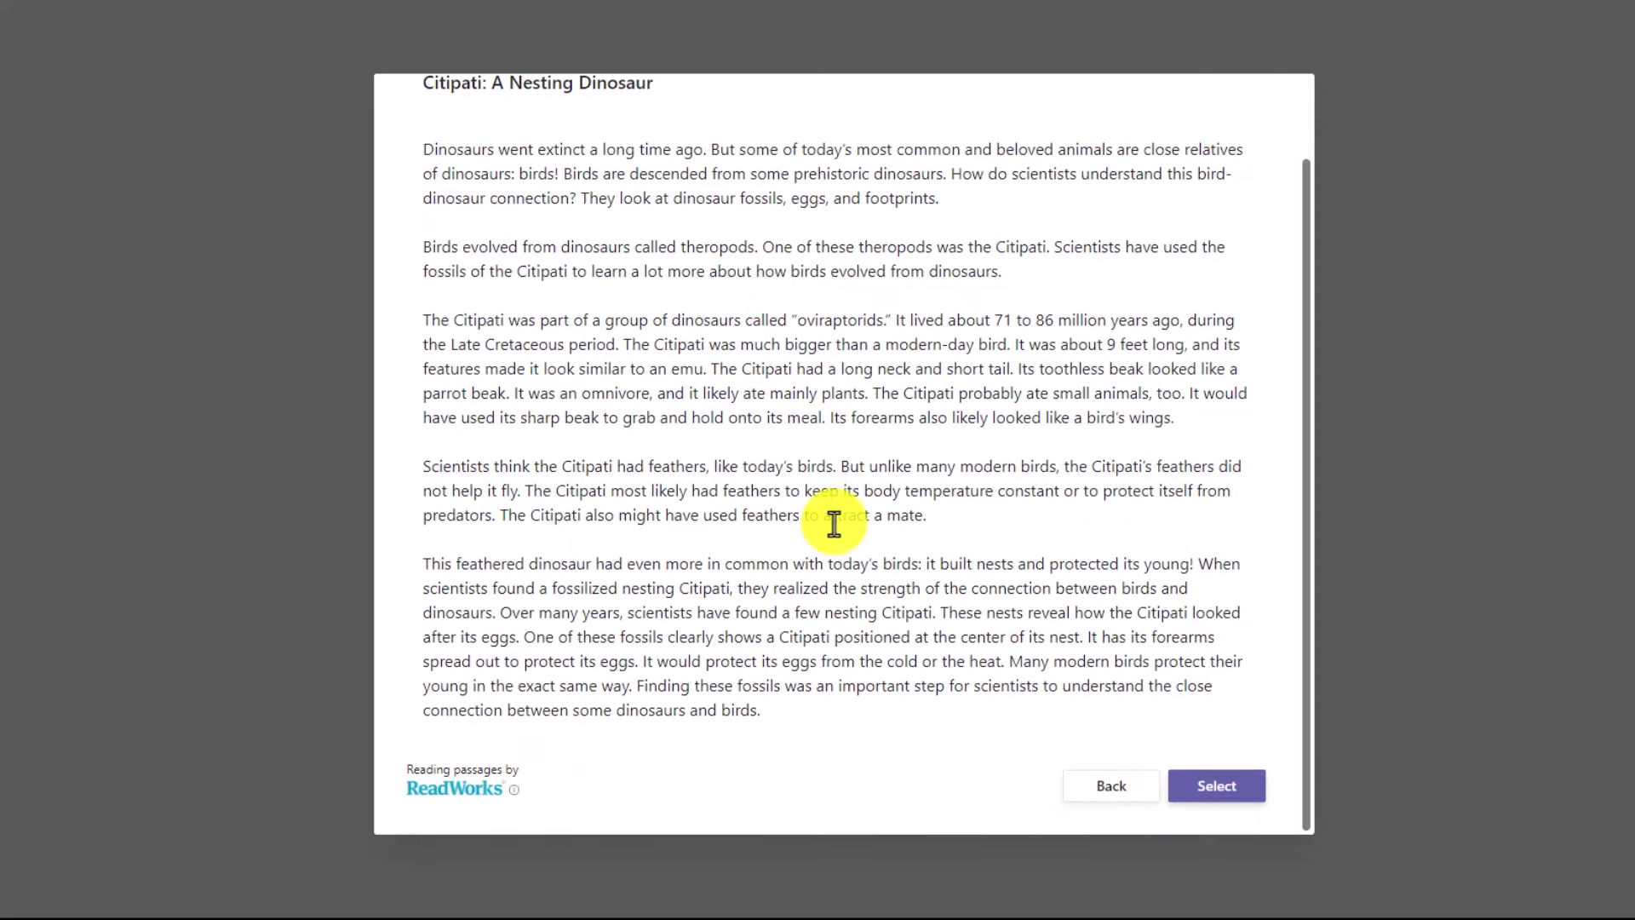
scroll(834, 523, up, 2)
scroll(938, 649, down, 2)
click(1111, 785)
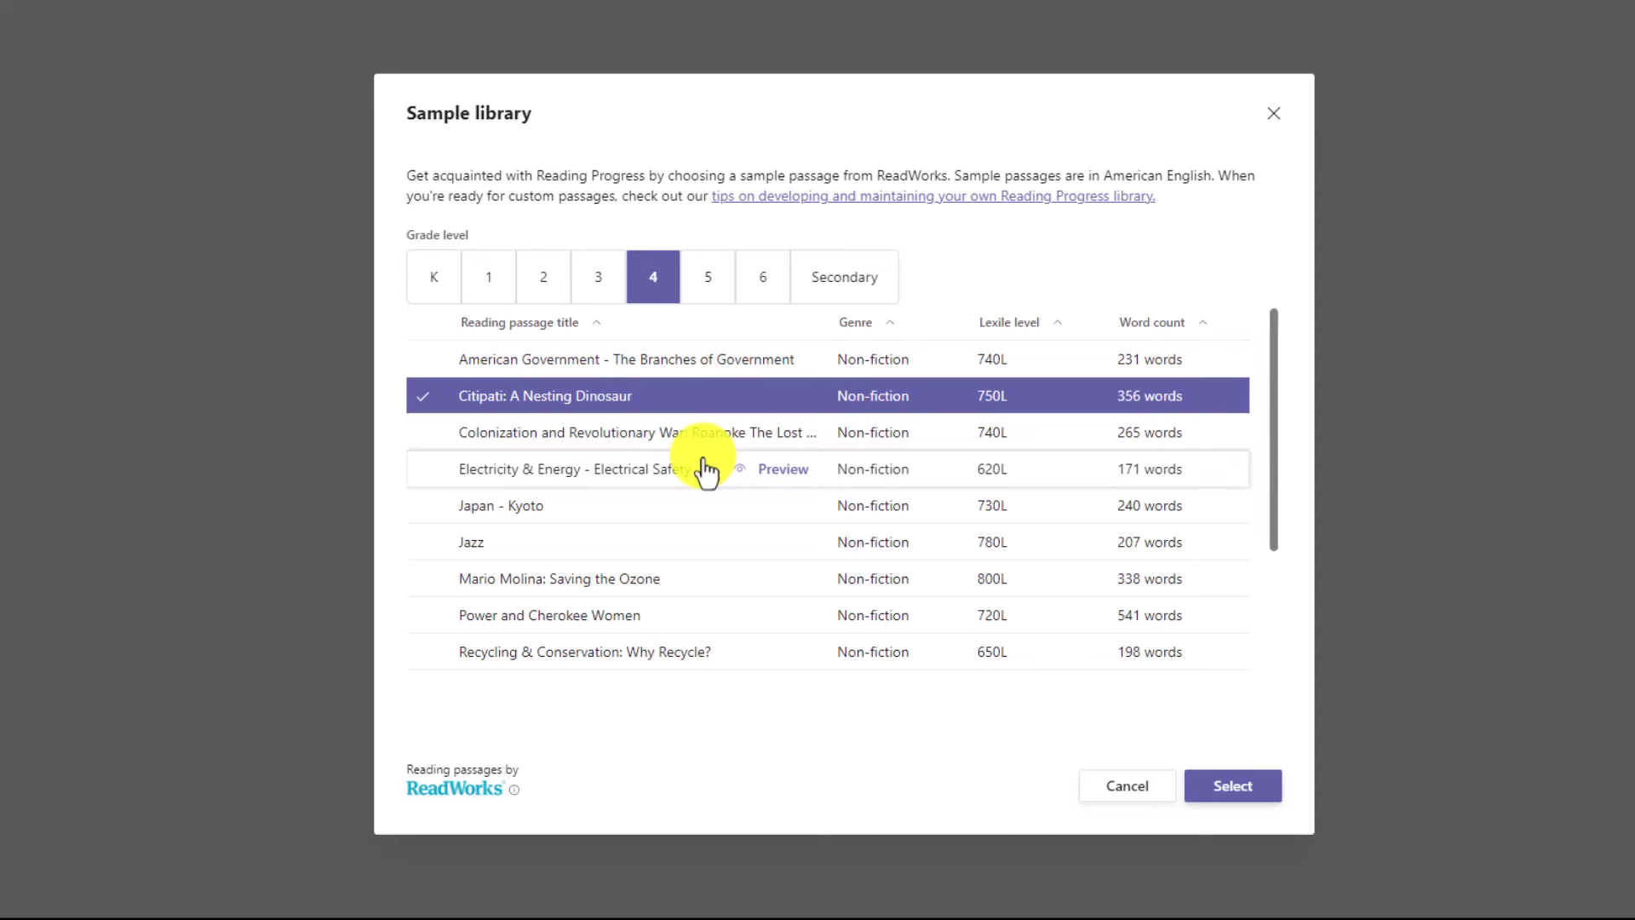
click(1126, 785)
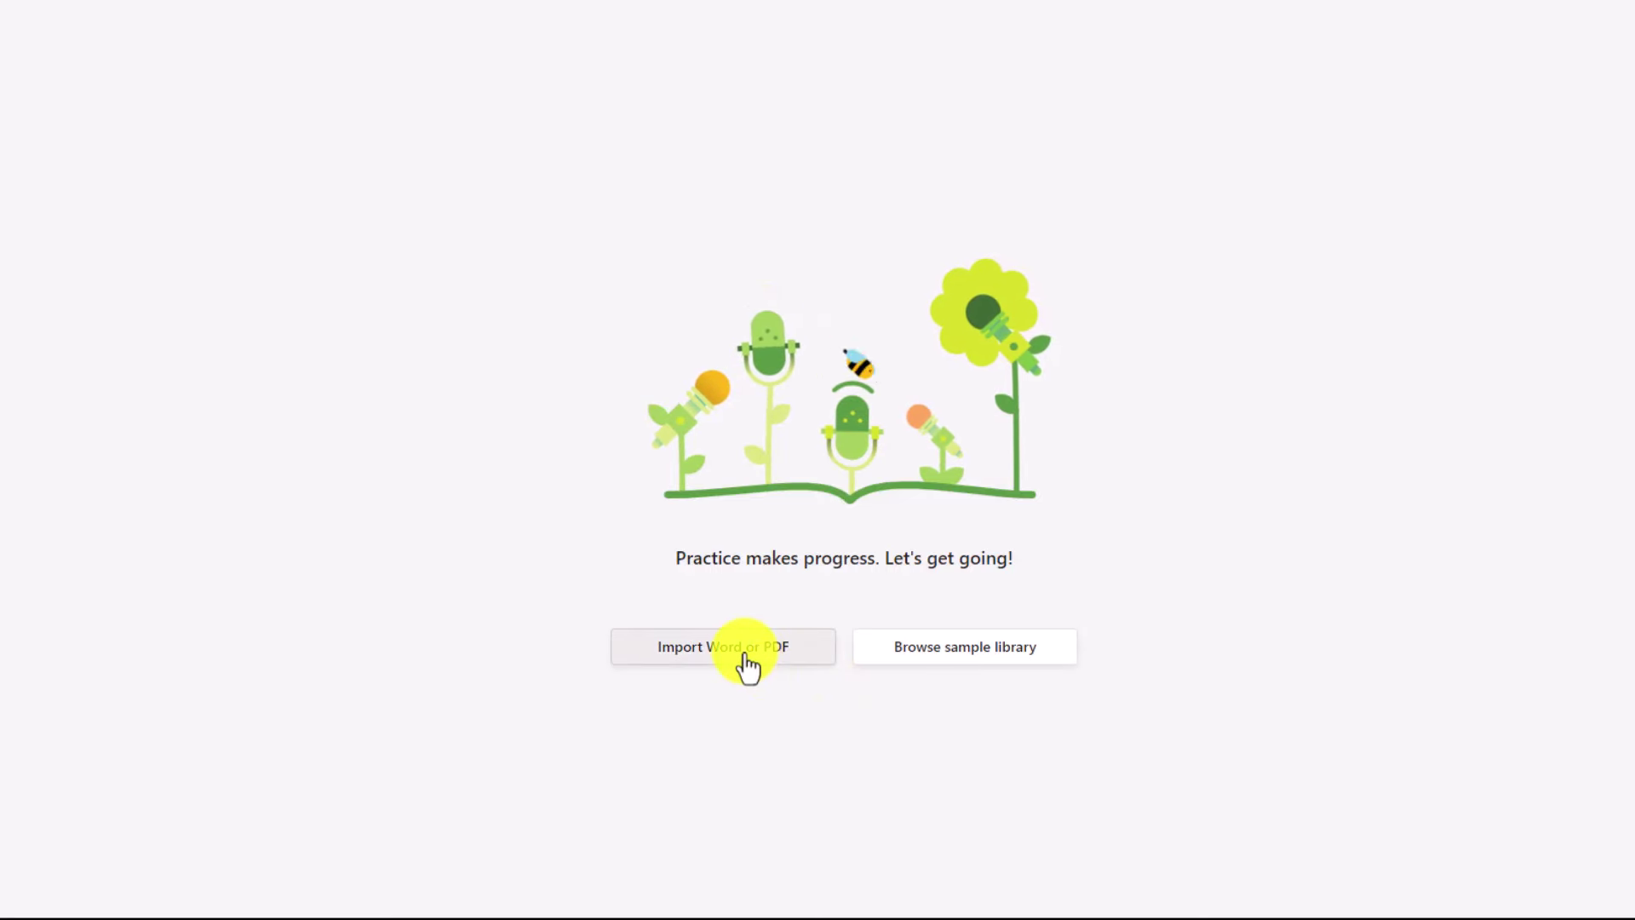
Browse the Primary K-3 team files, cancel, then upload the passage file from this device instead
click(805, 658)
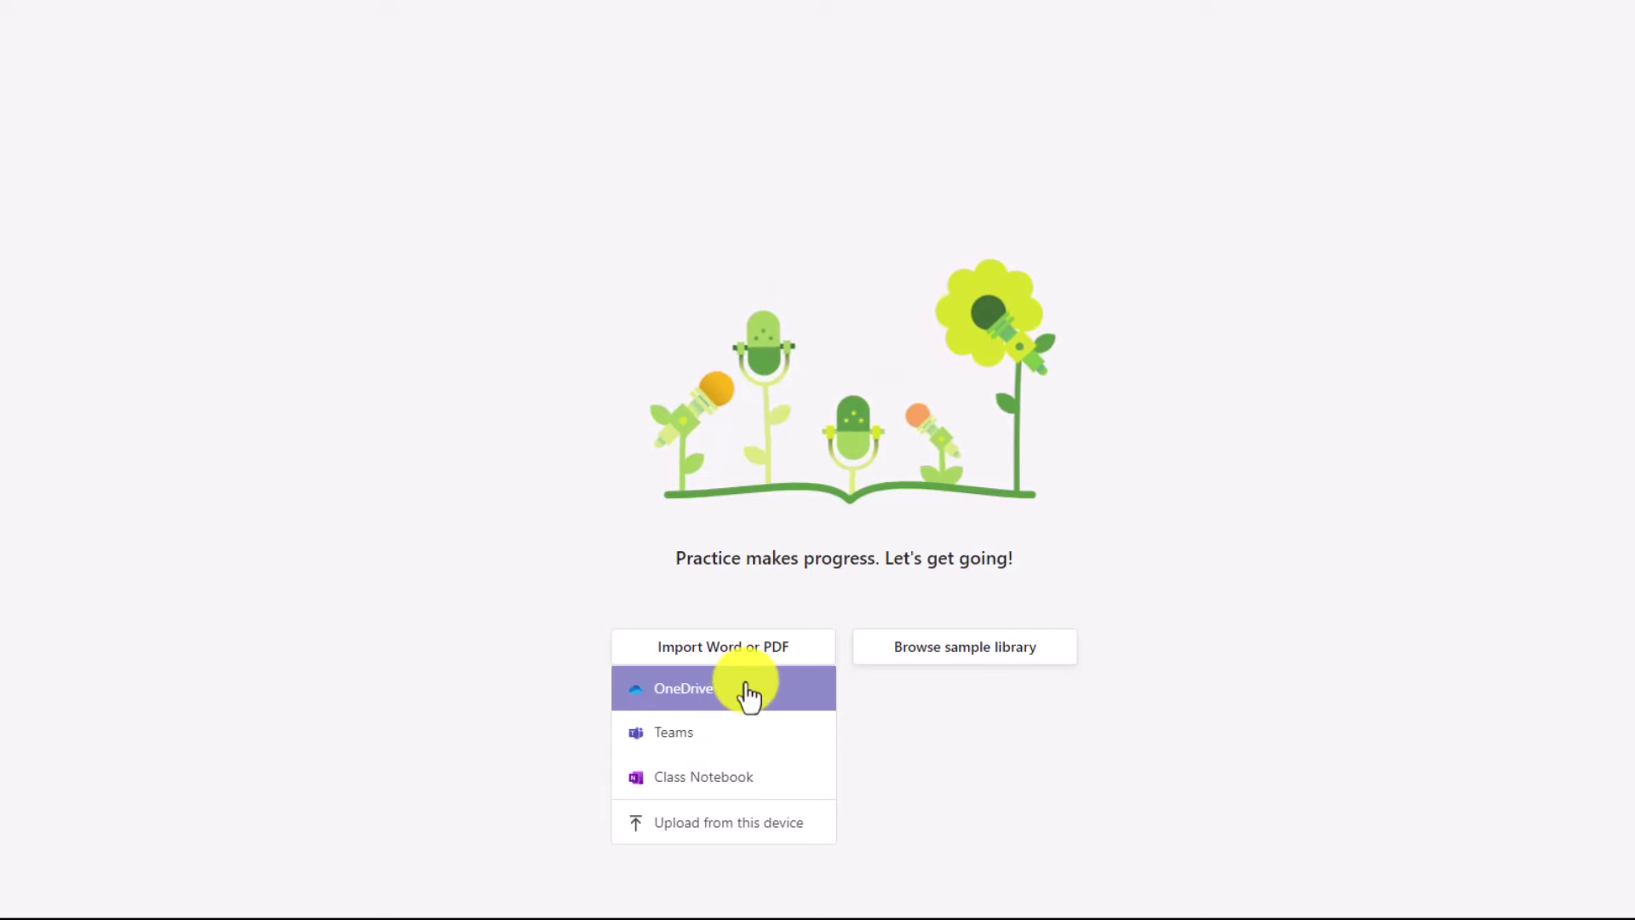
click(718, 739)
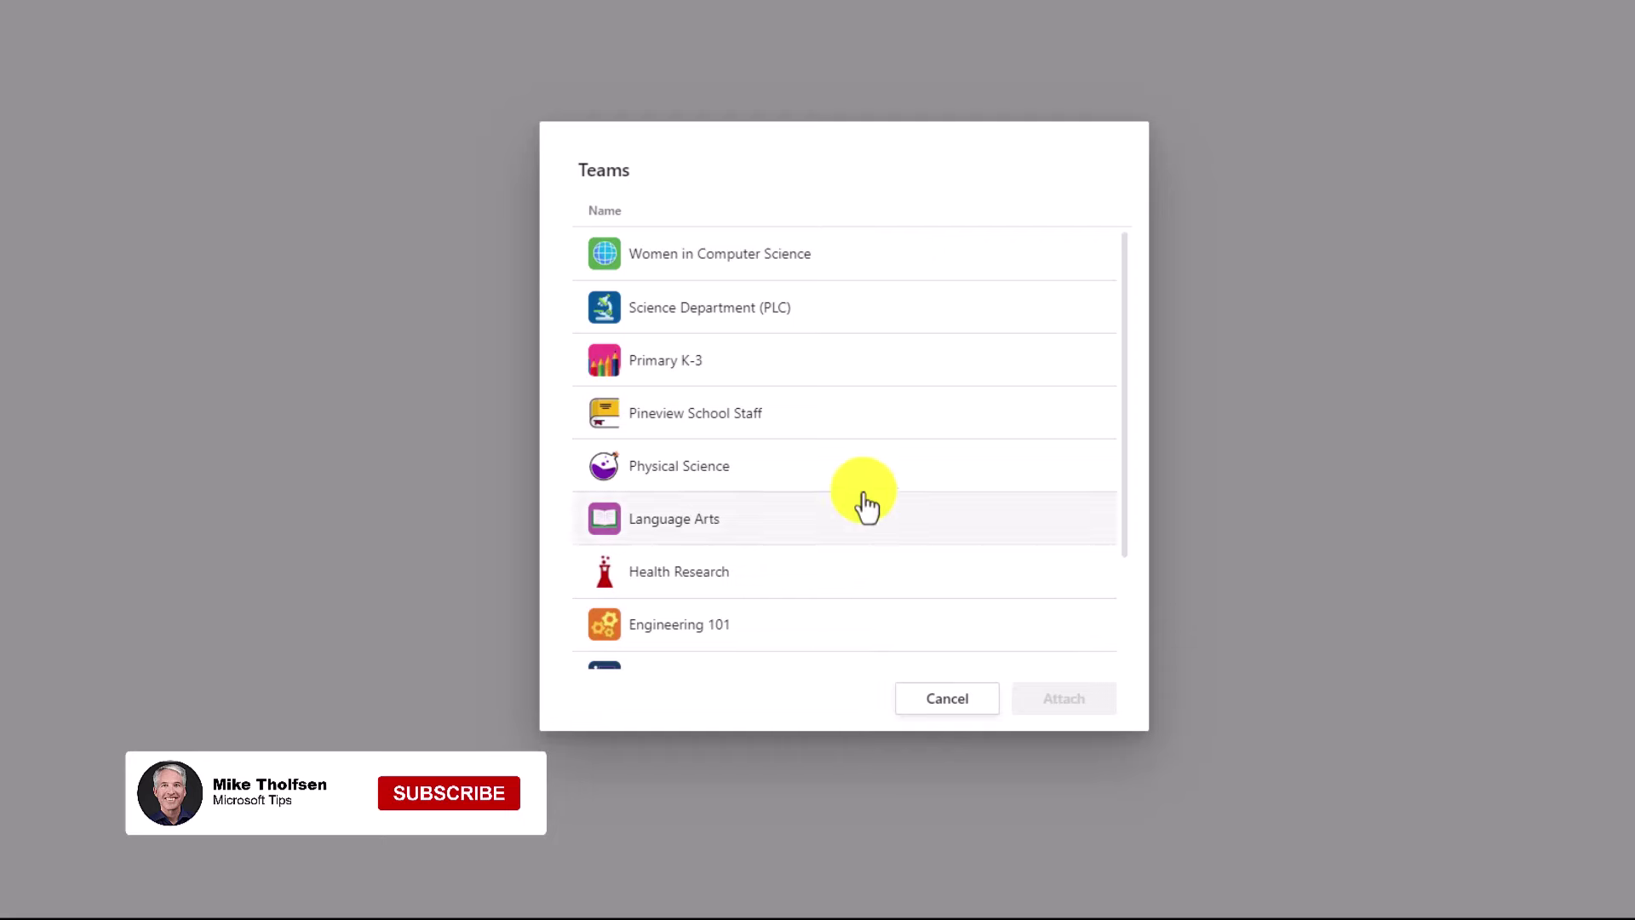
click(721, 381)
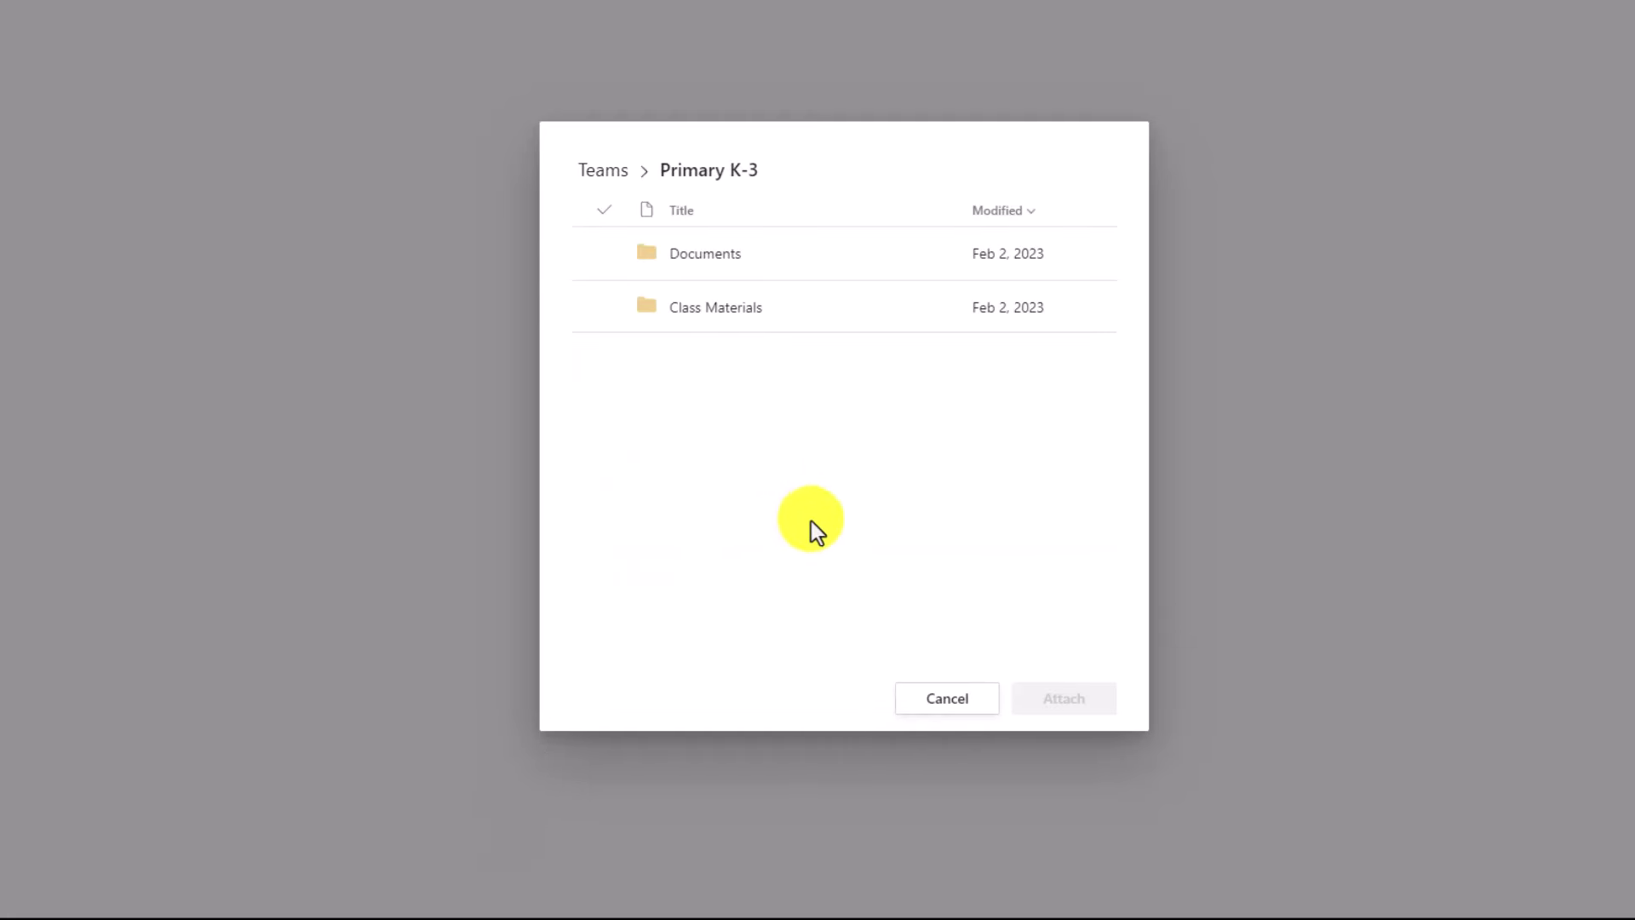
click(942, 705)
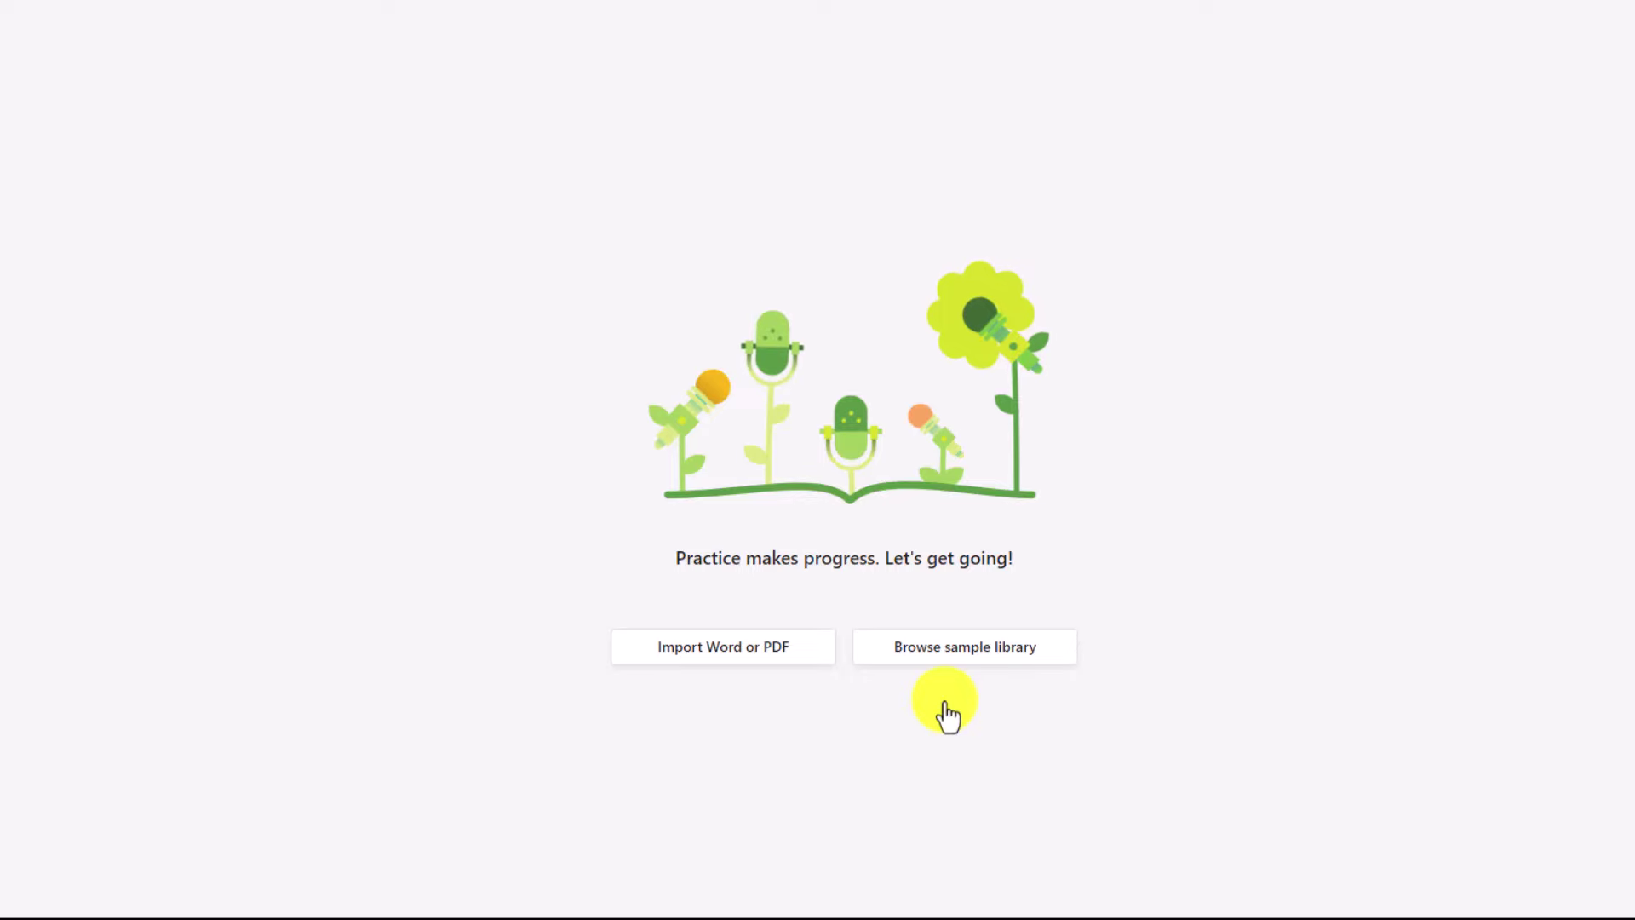
click(760, 657)
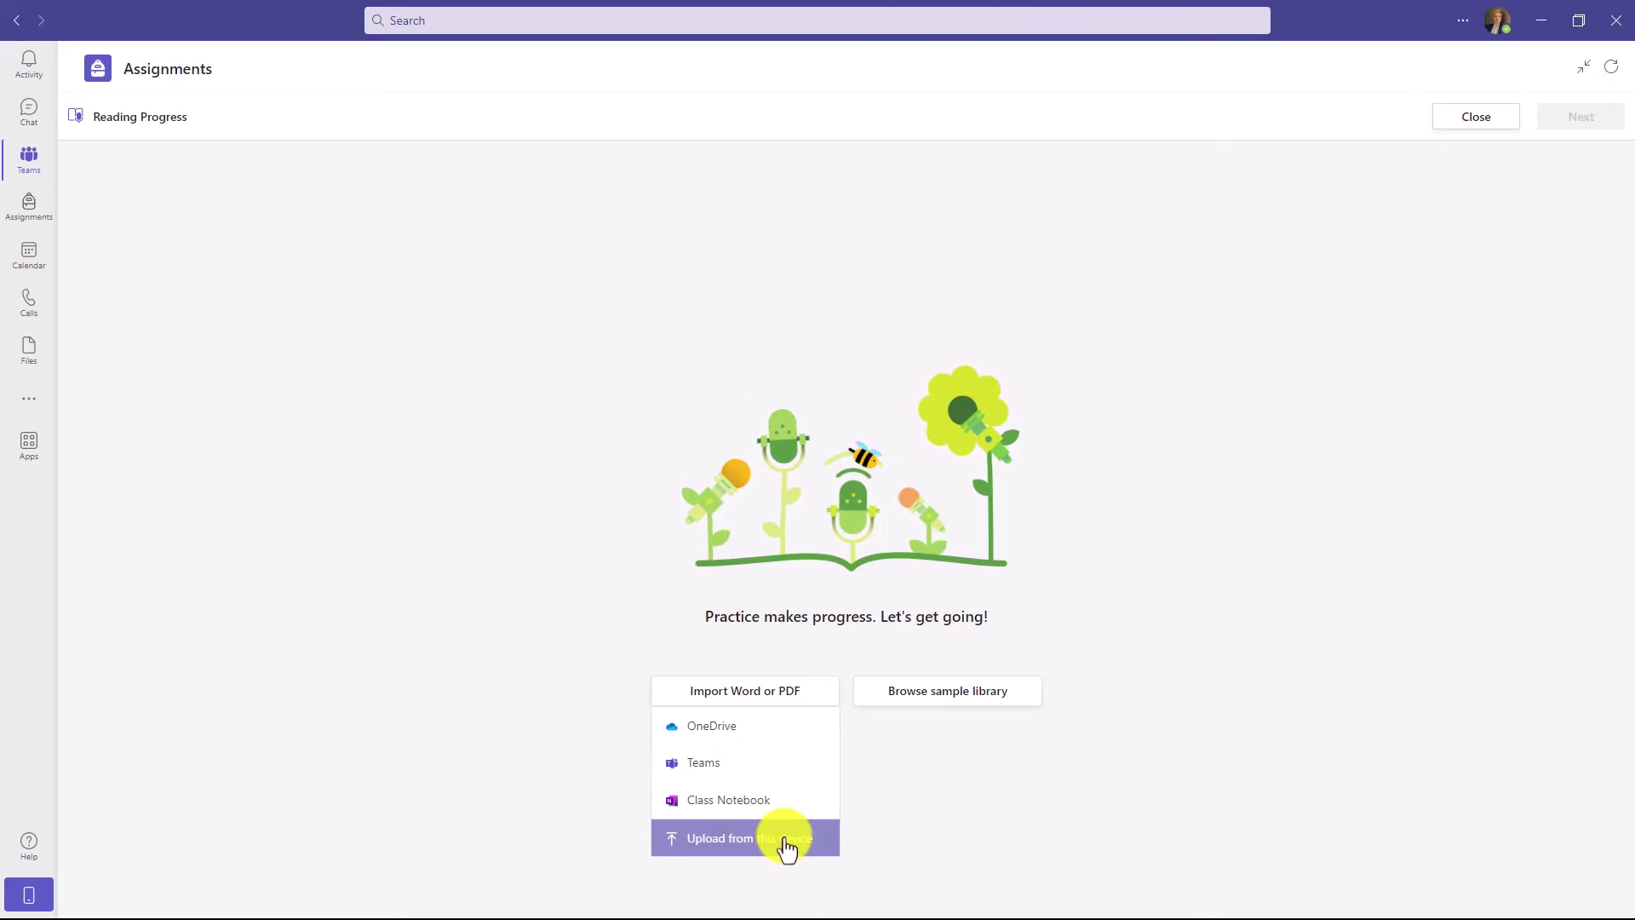
click(783, 843)
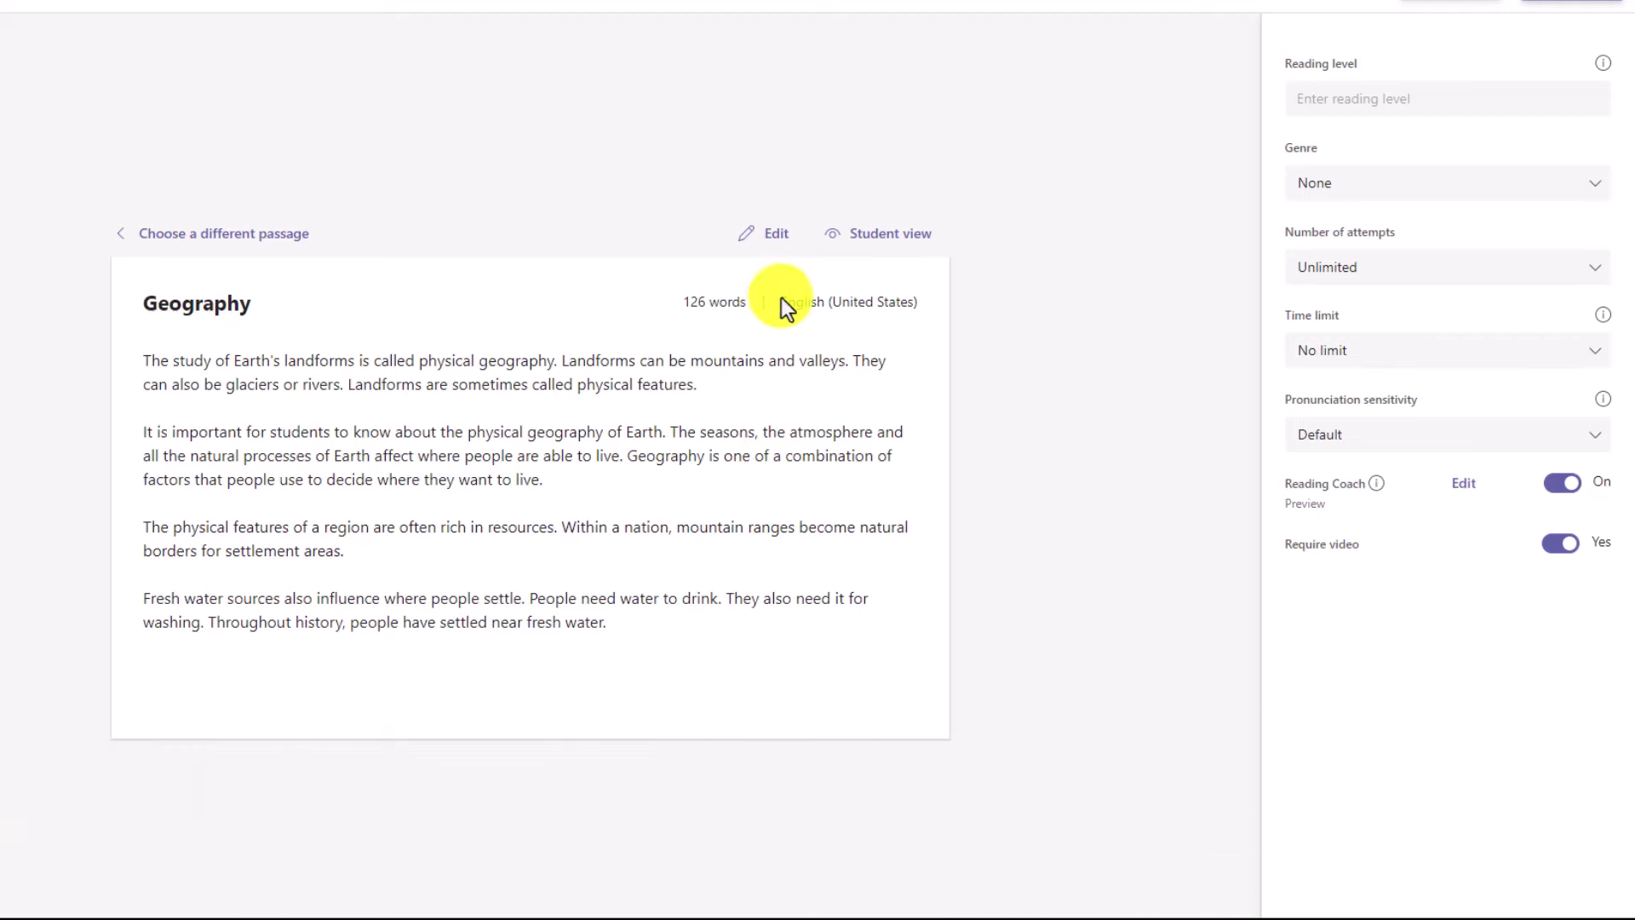
Edit the Geography passage, keep English (United States) as its language, and save it
click(772, 233)
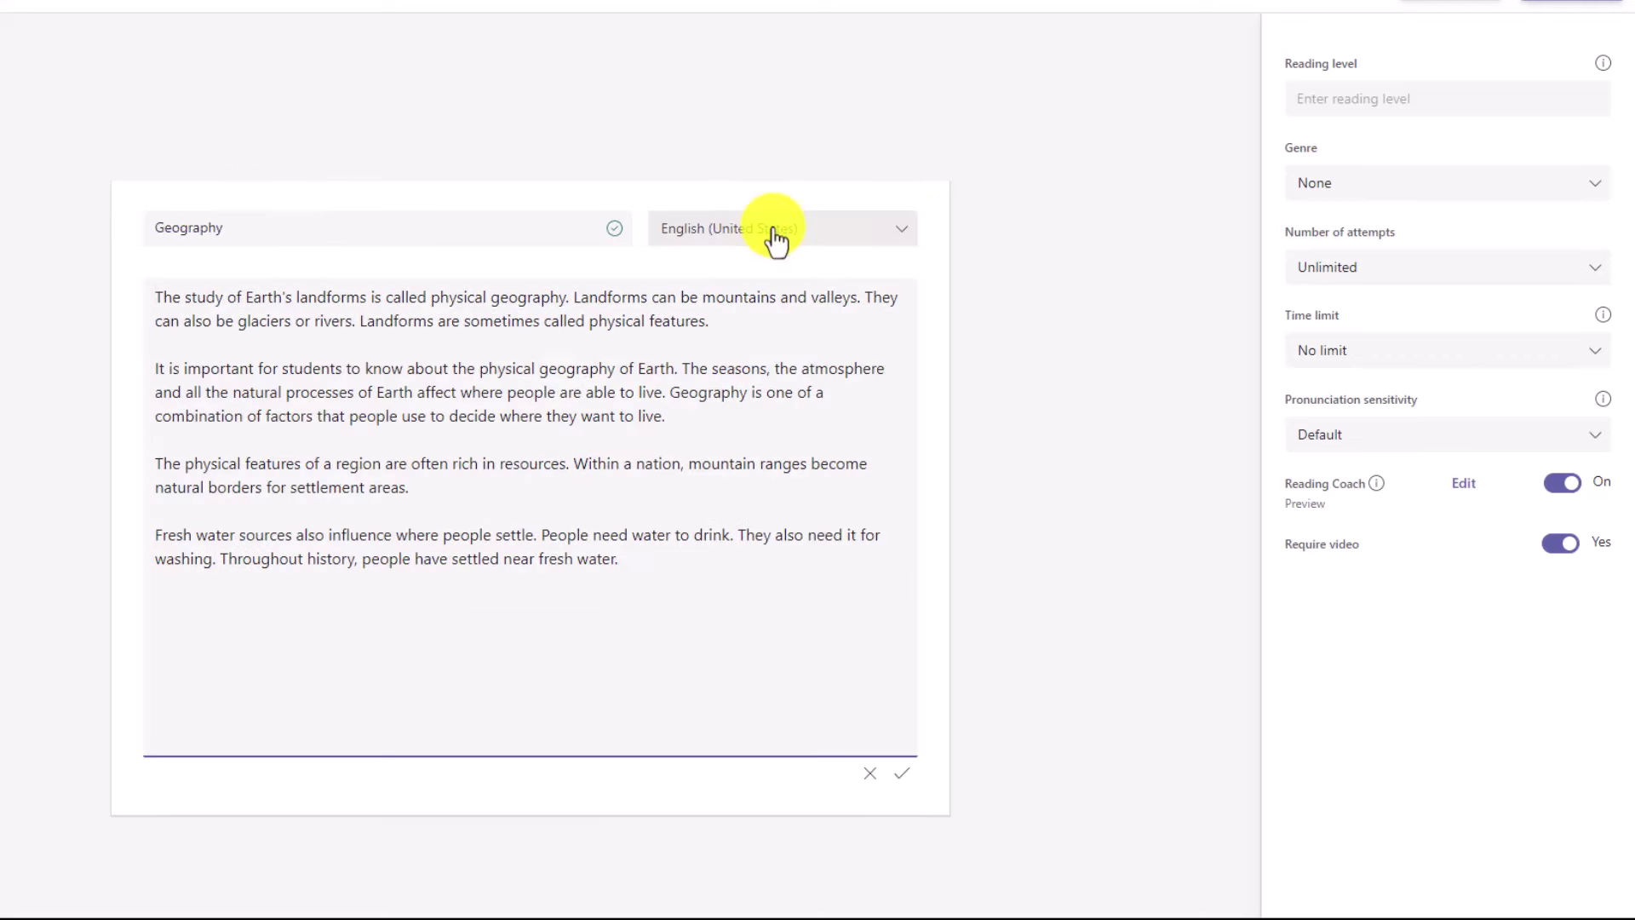
click(901, 239)
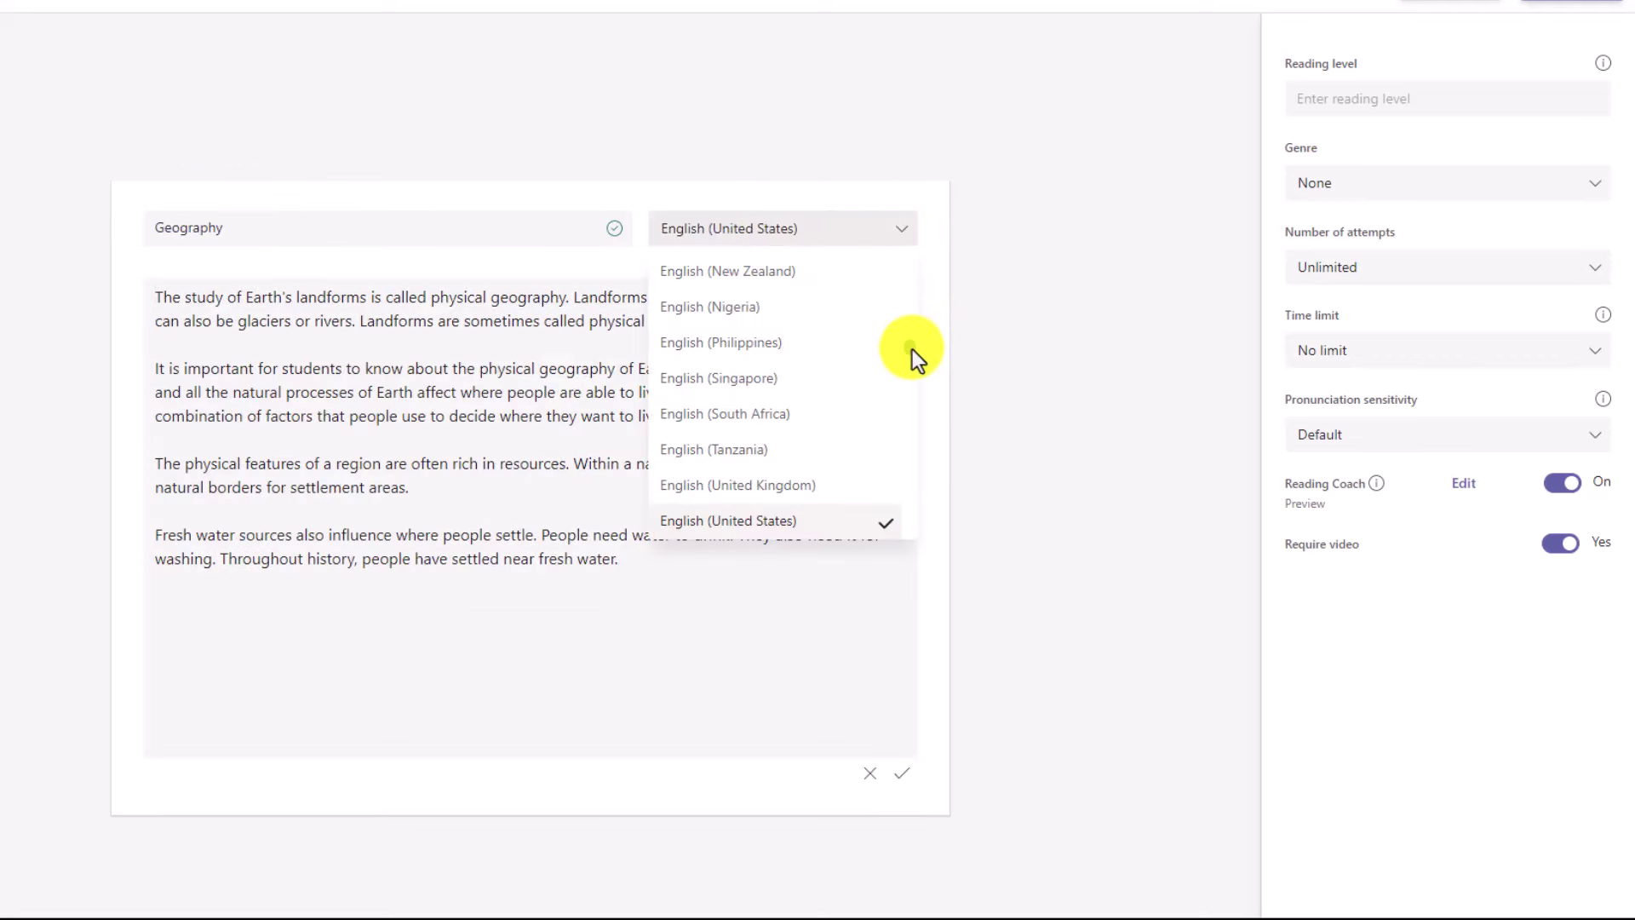
scroll(903, 374, down, 10)
scroll(900, 436, up, 3)
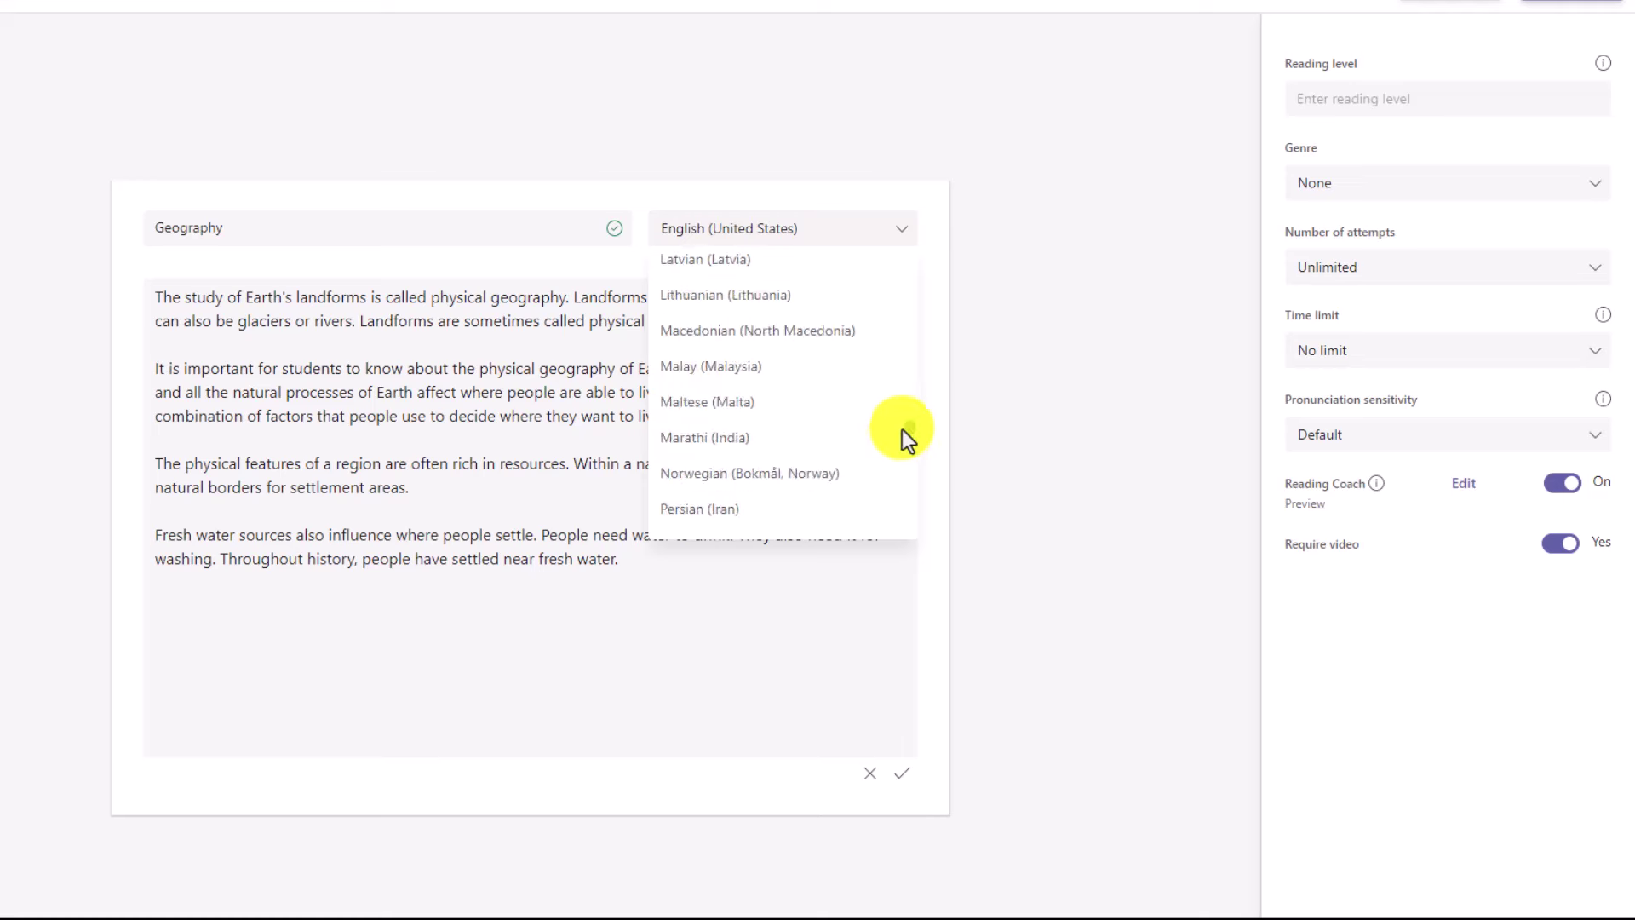
scroll(902, 429, up, 10)
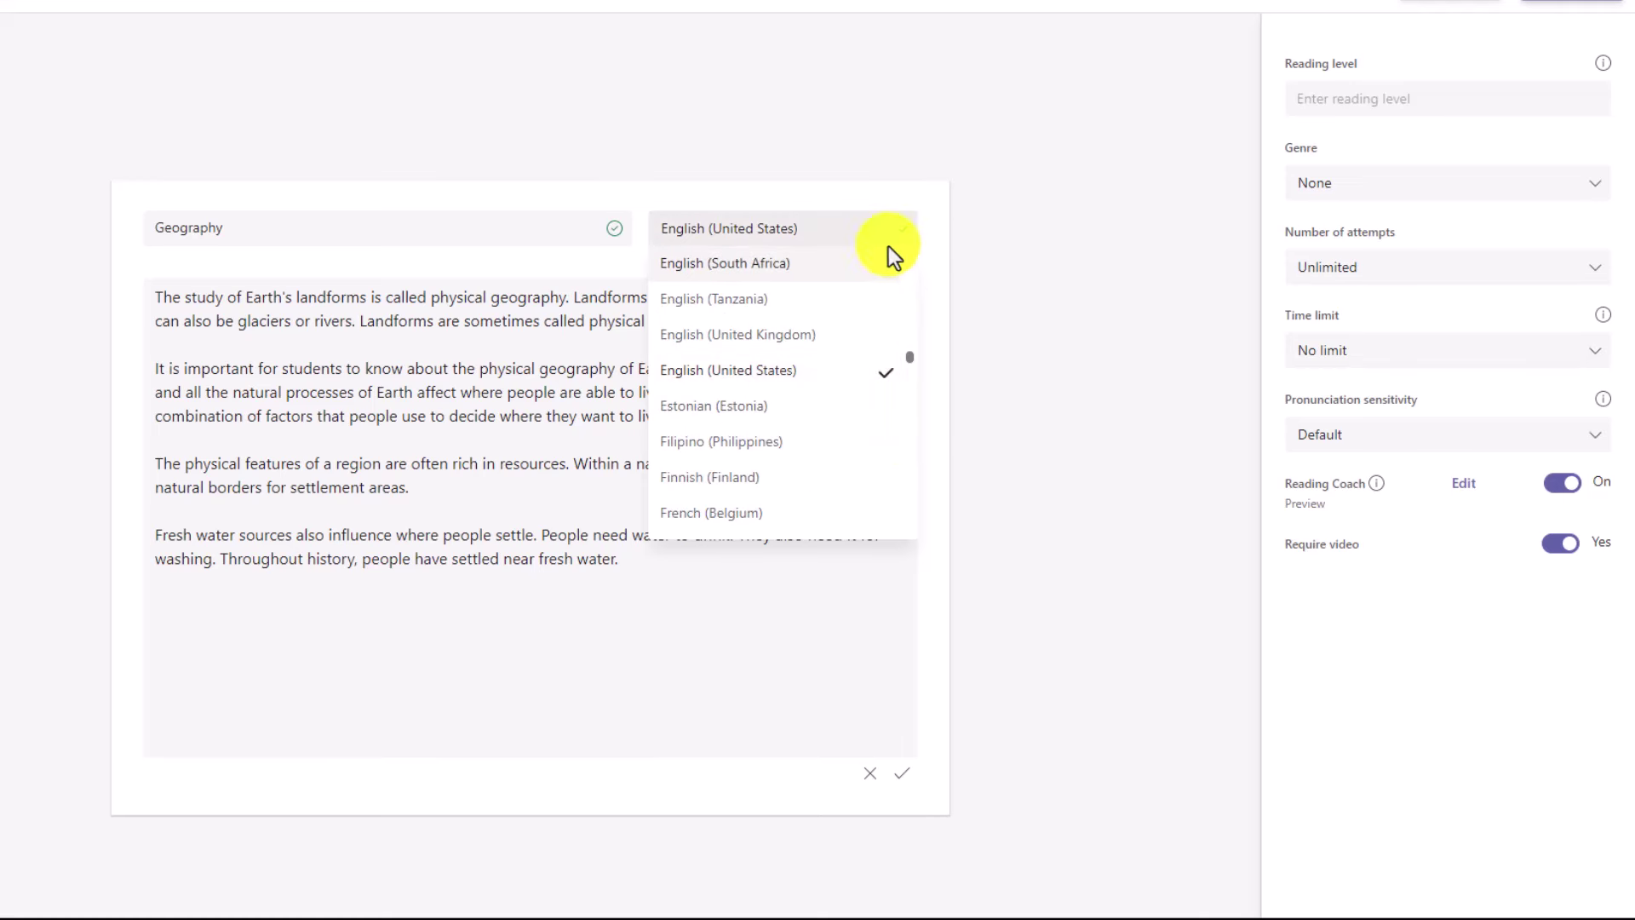
click(894, 703)
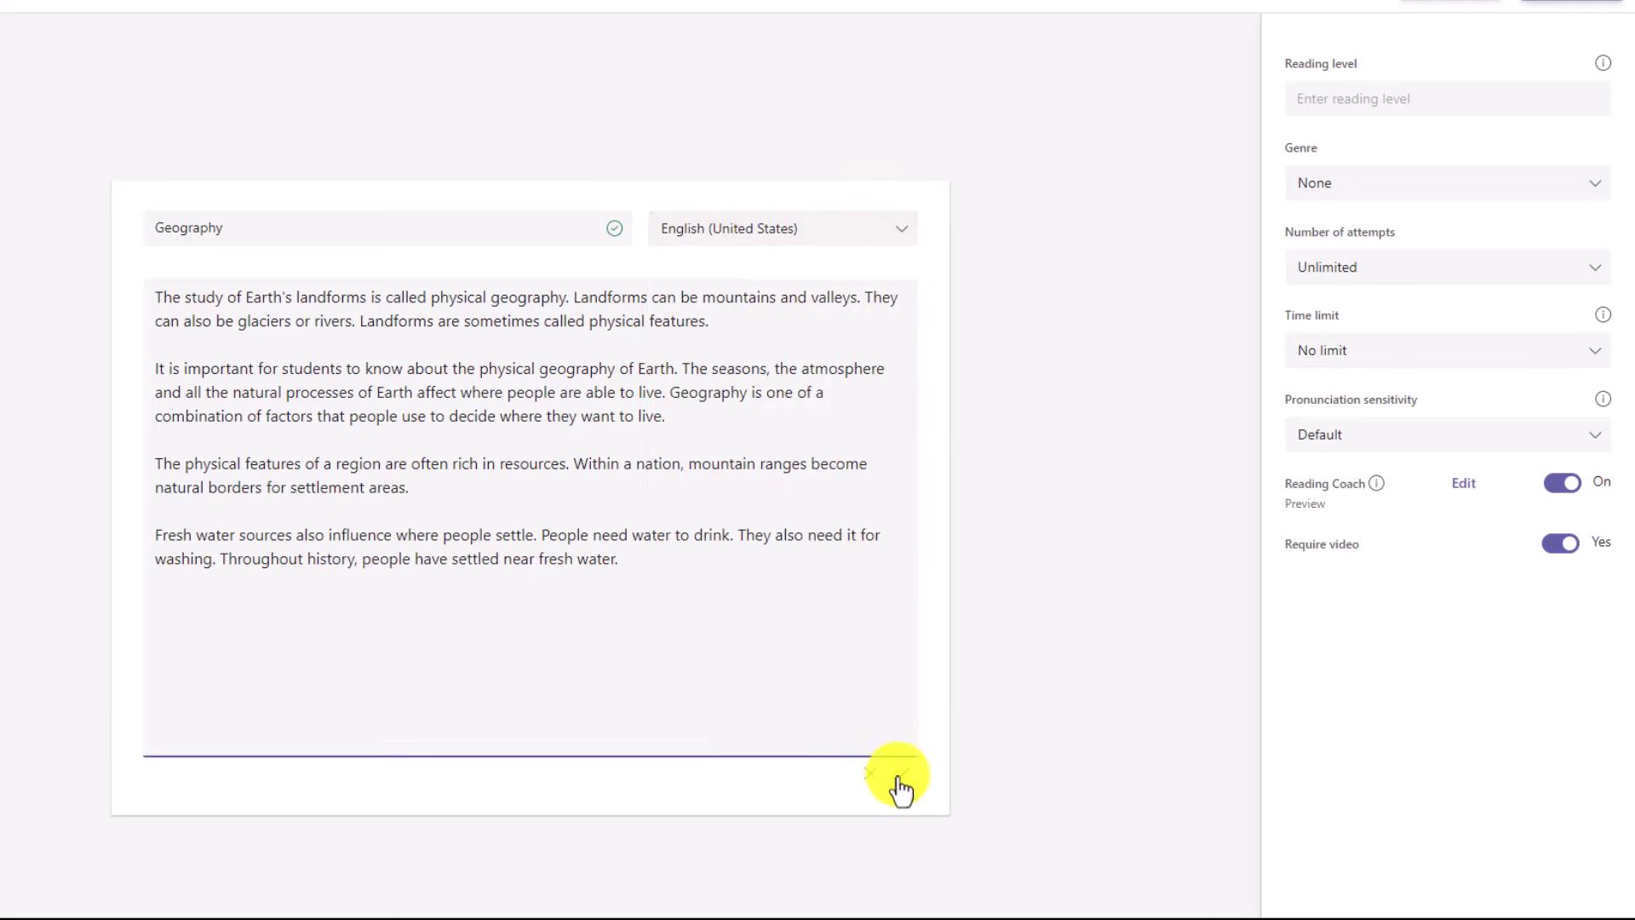
click(872, 777)
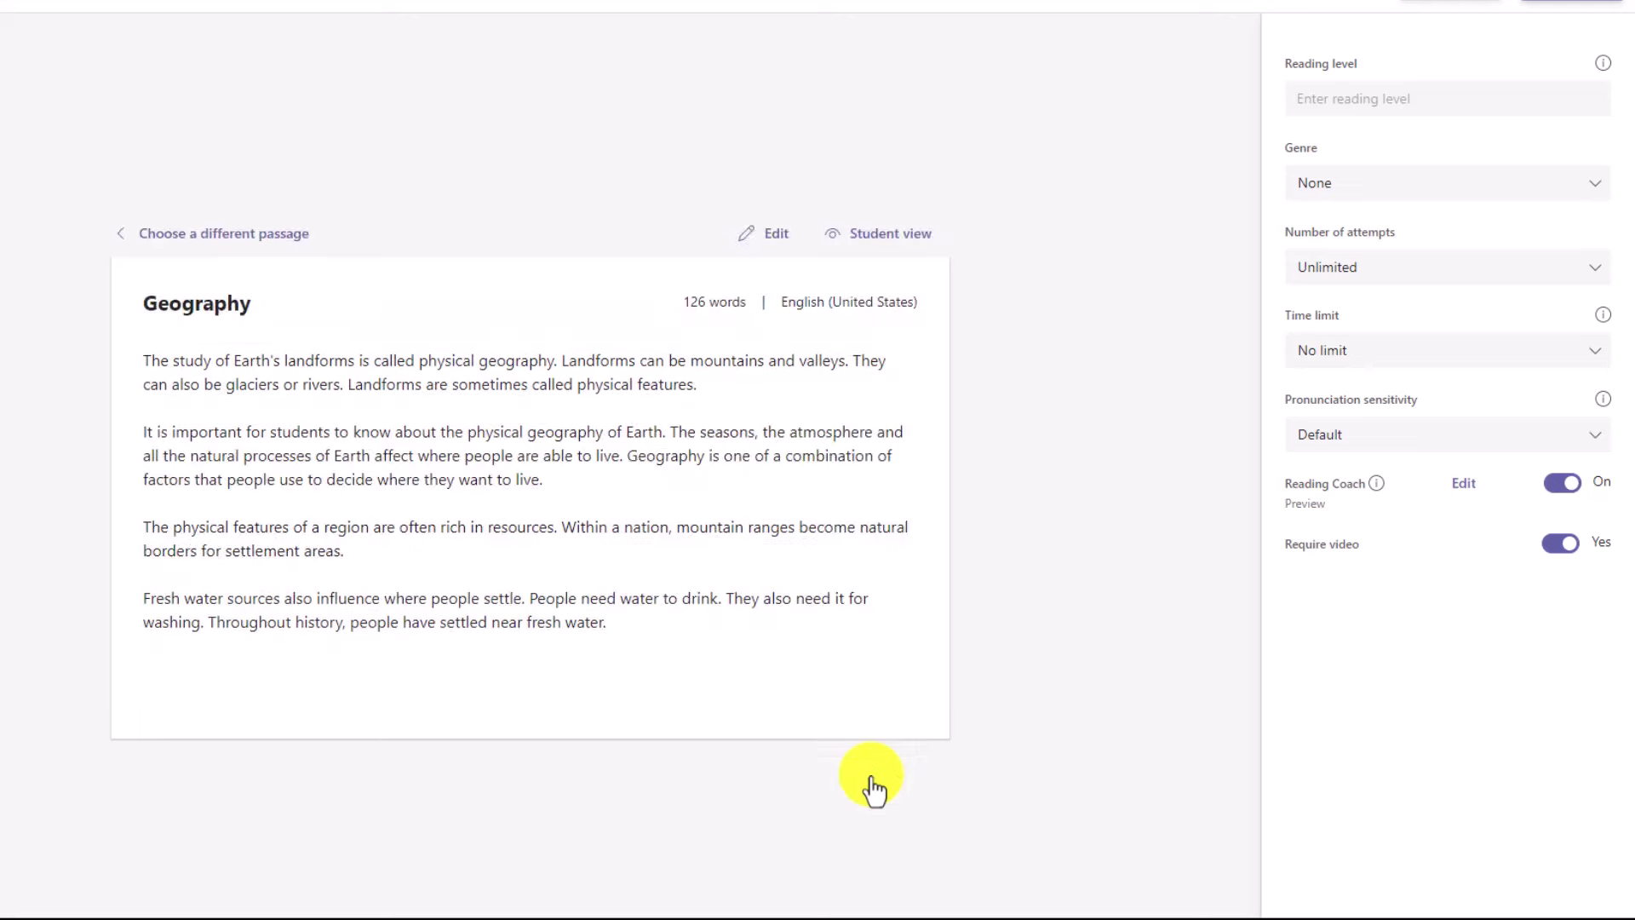
Reopen the passage, type a small text change, and confirm the 126-word preview
click(773, 243)
text(ttrl)
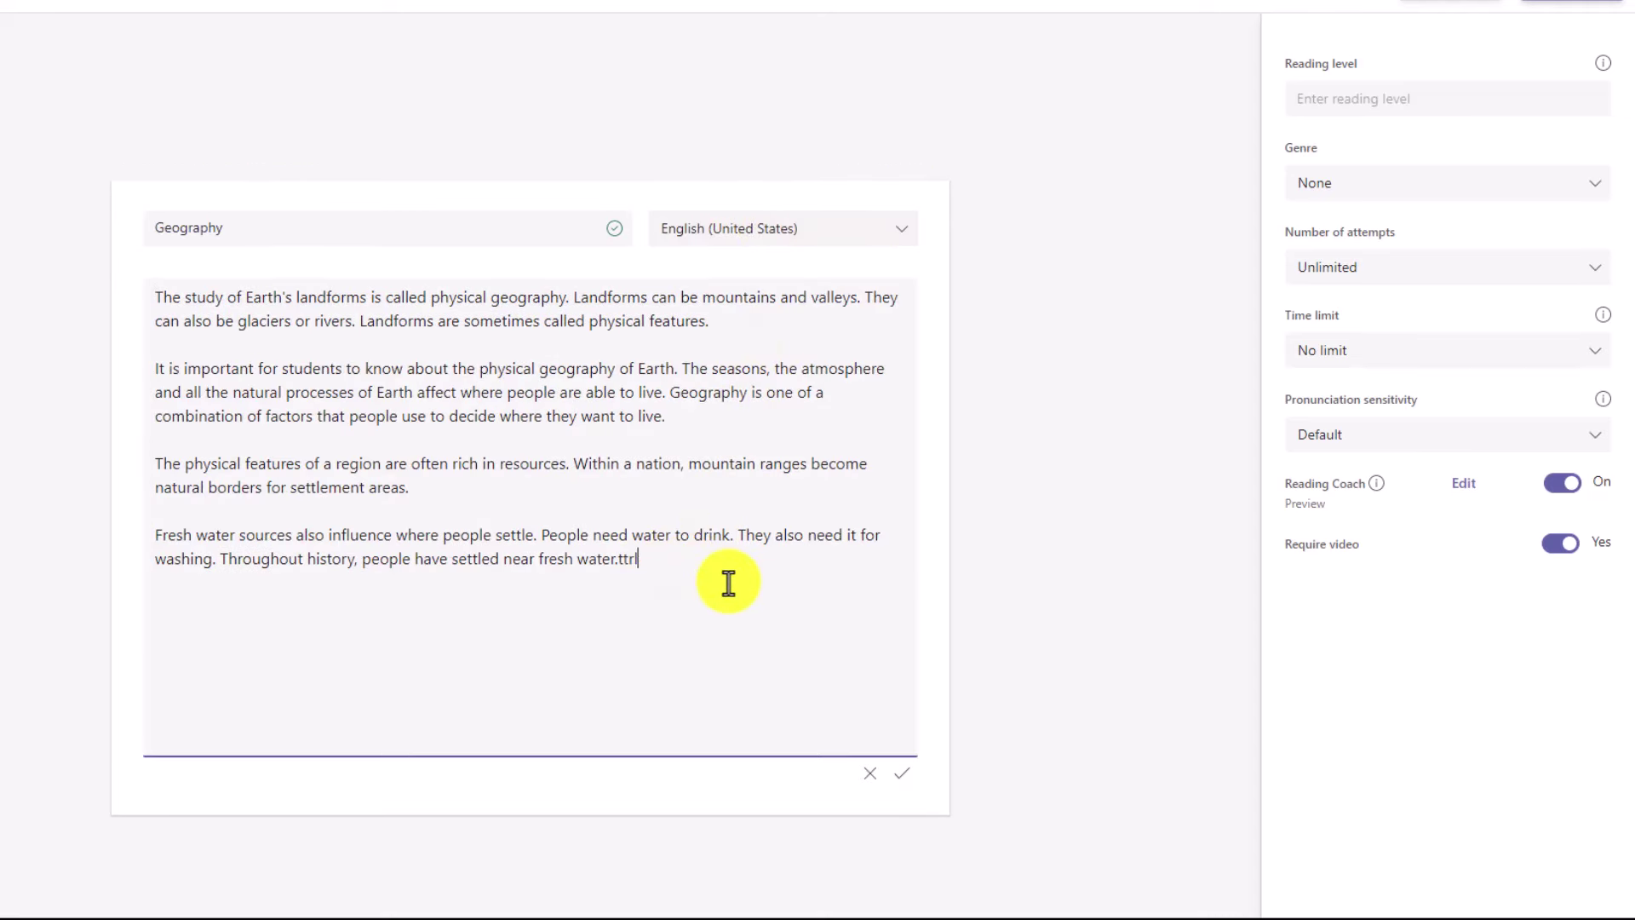
click(902, 775)
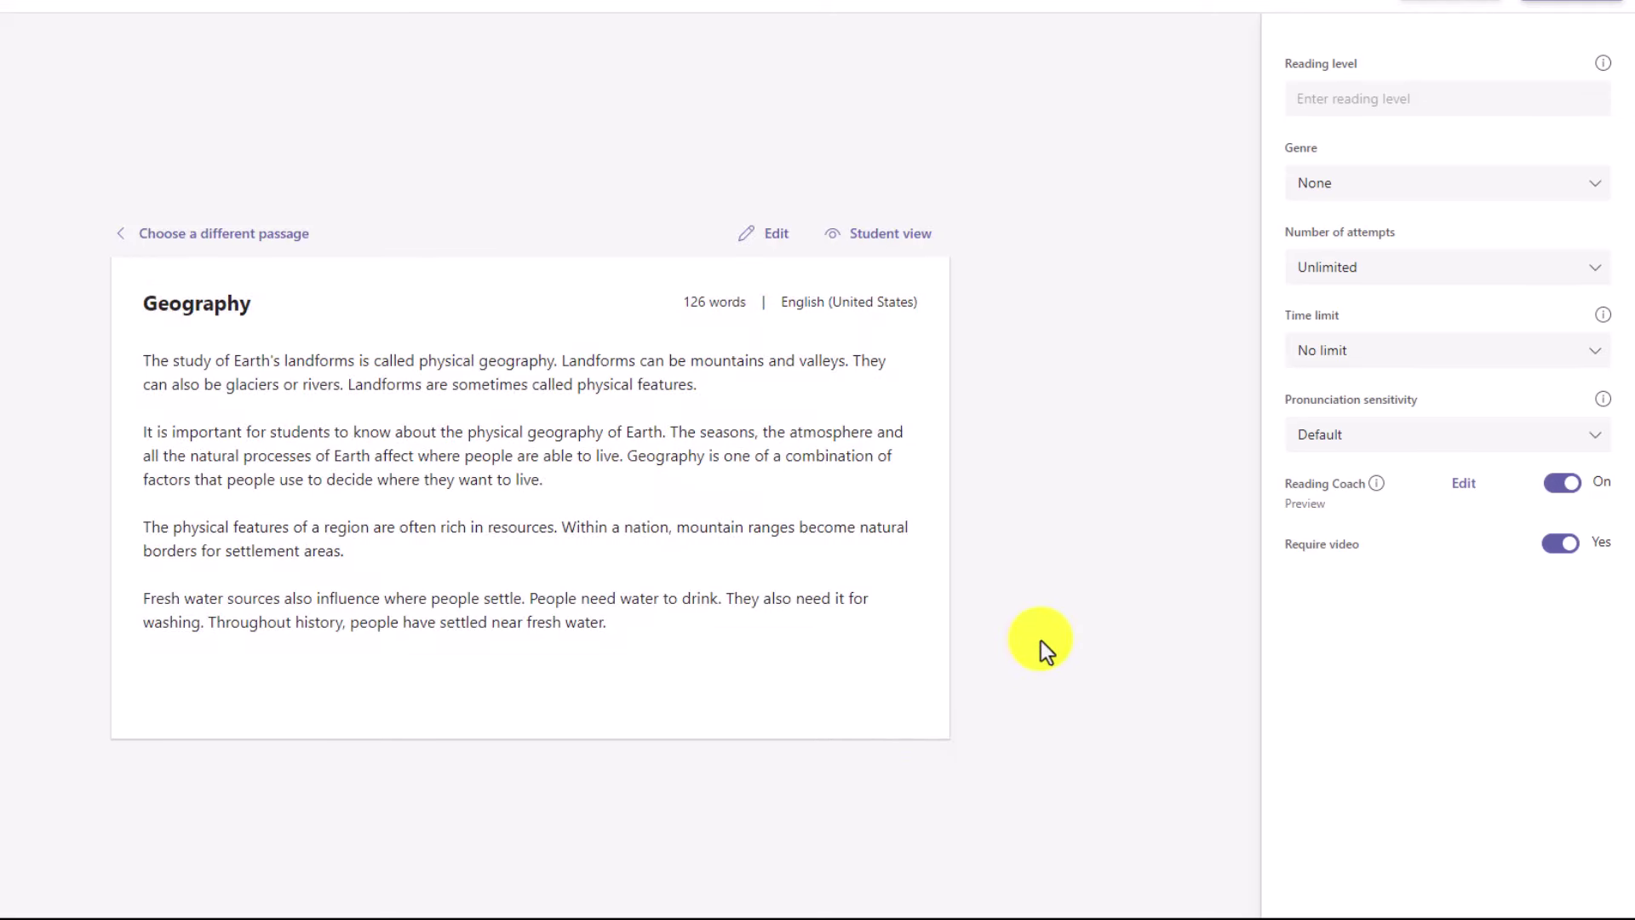
Choose Non-fiction as the Reading Progress passage genre
click(1512, 99)
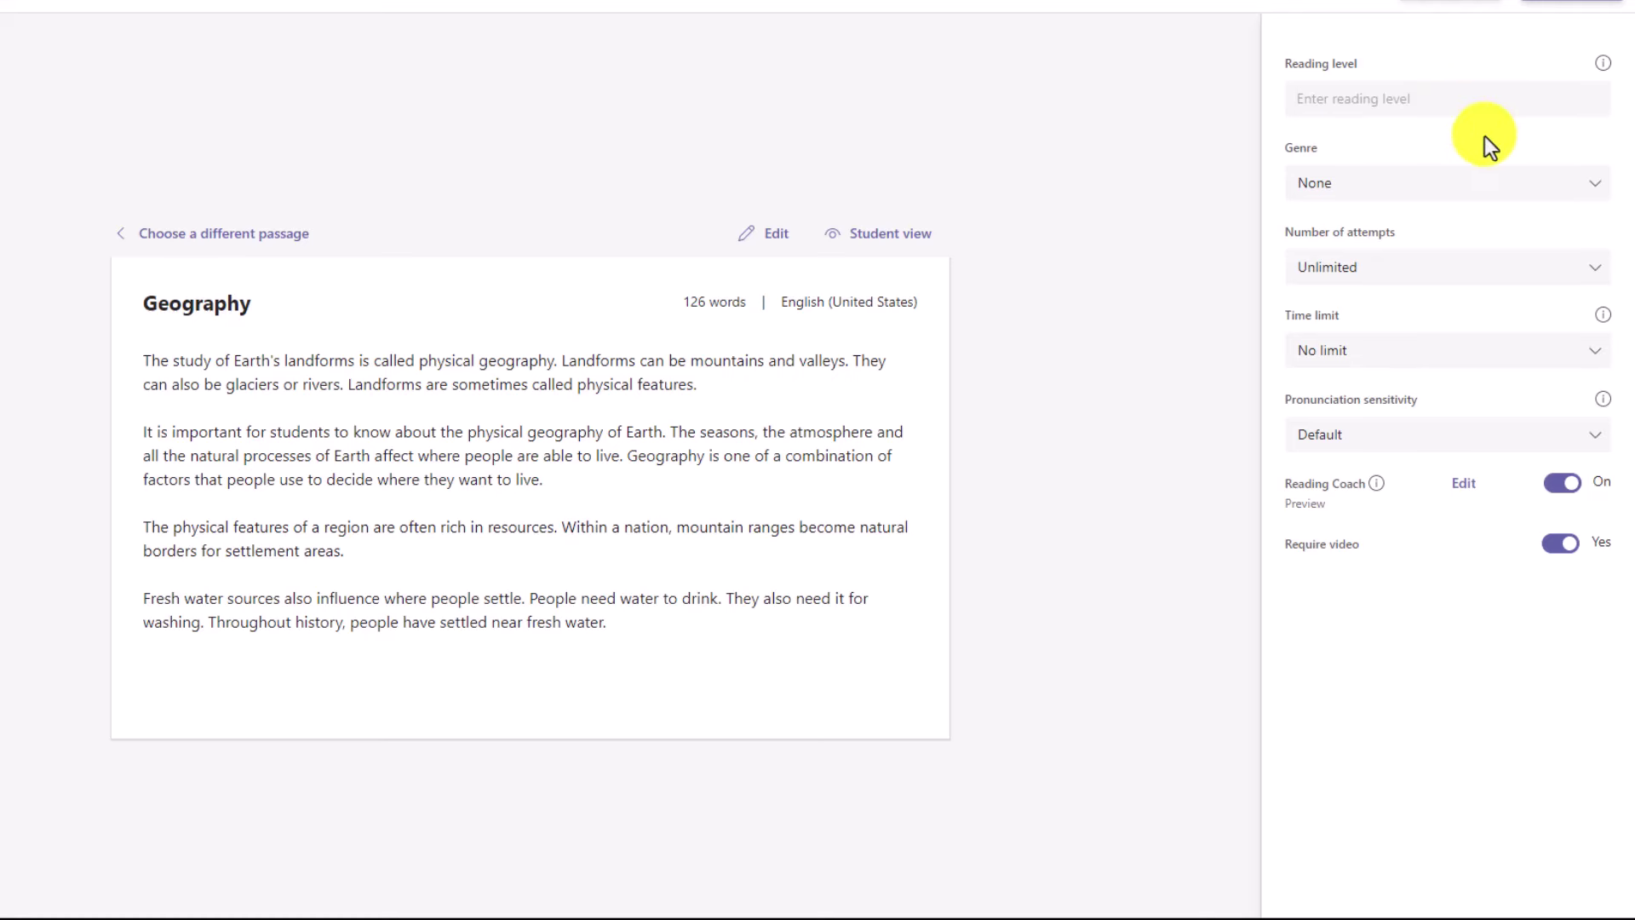
click(1444, 187)
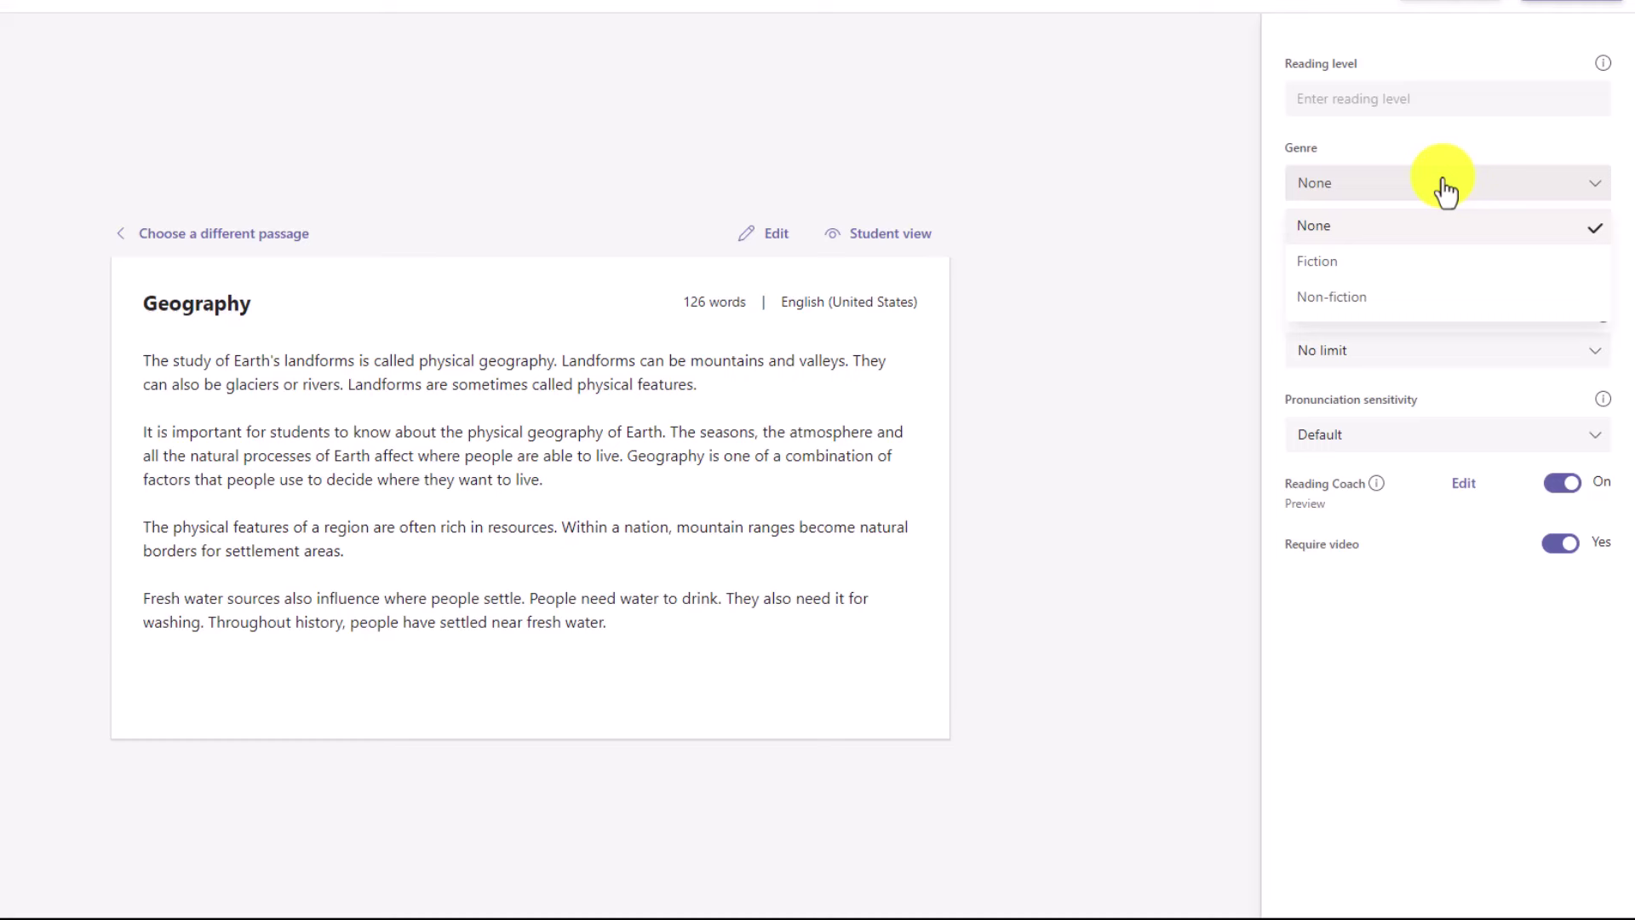
click(1428, 298)
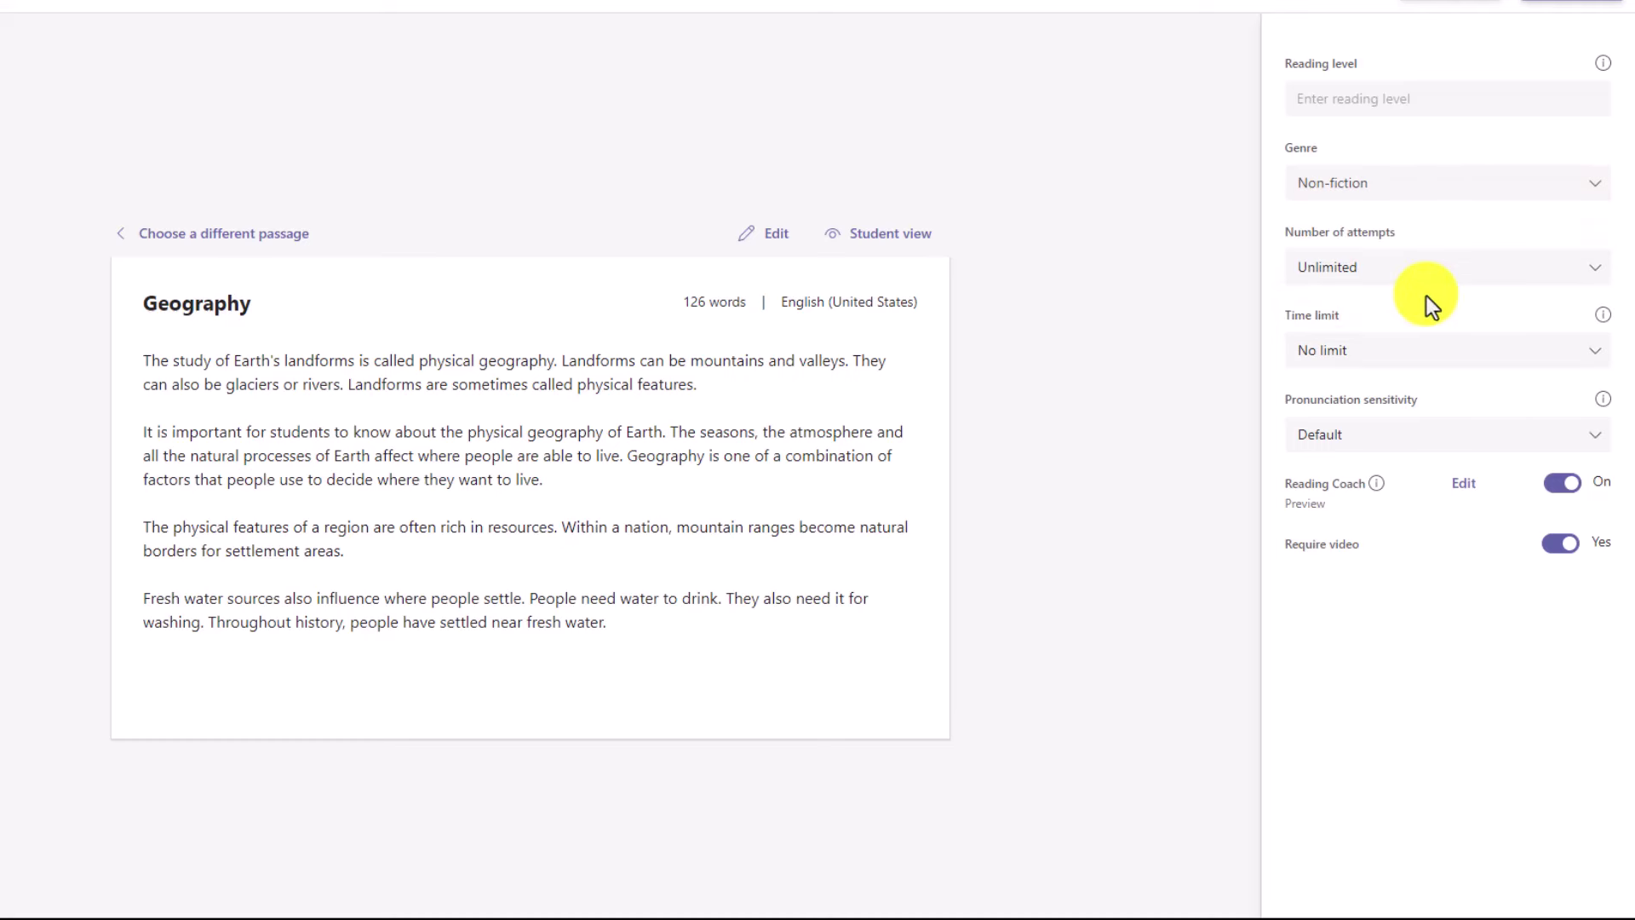
click(1556, 283)
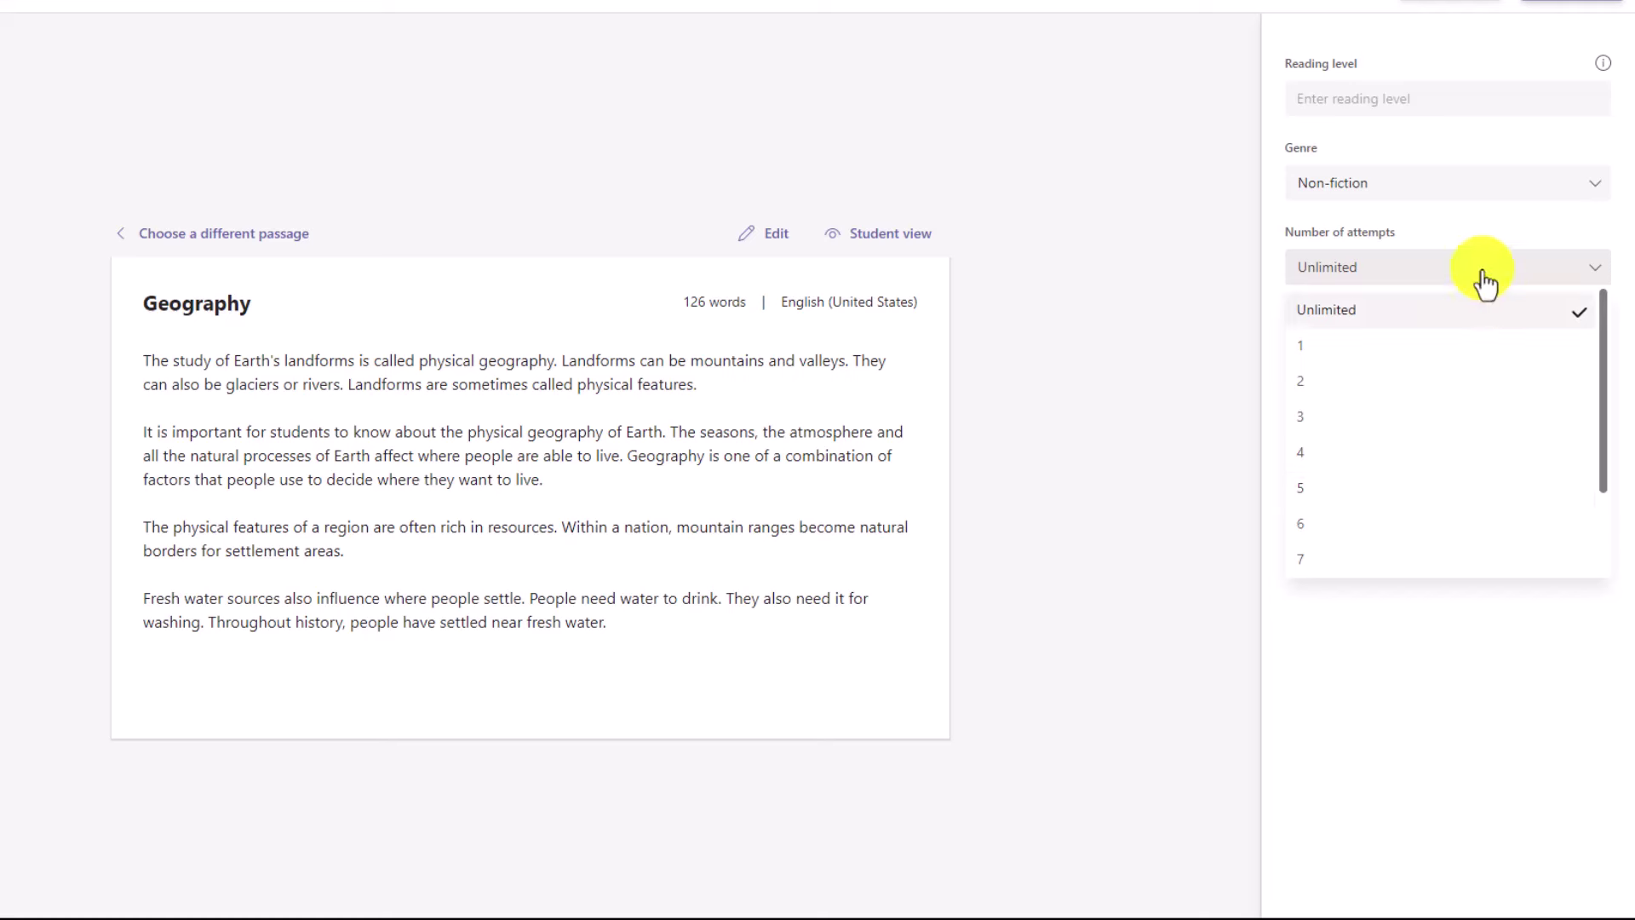
Keep Unlimited attempts and set the time limit to 3 minutes
click(1510, 223)
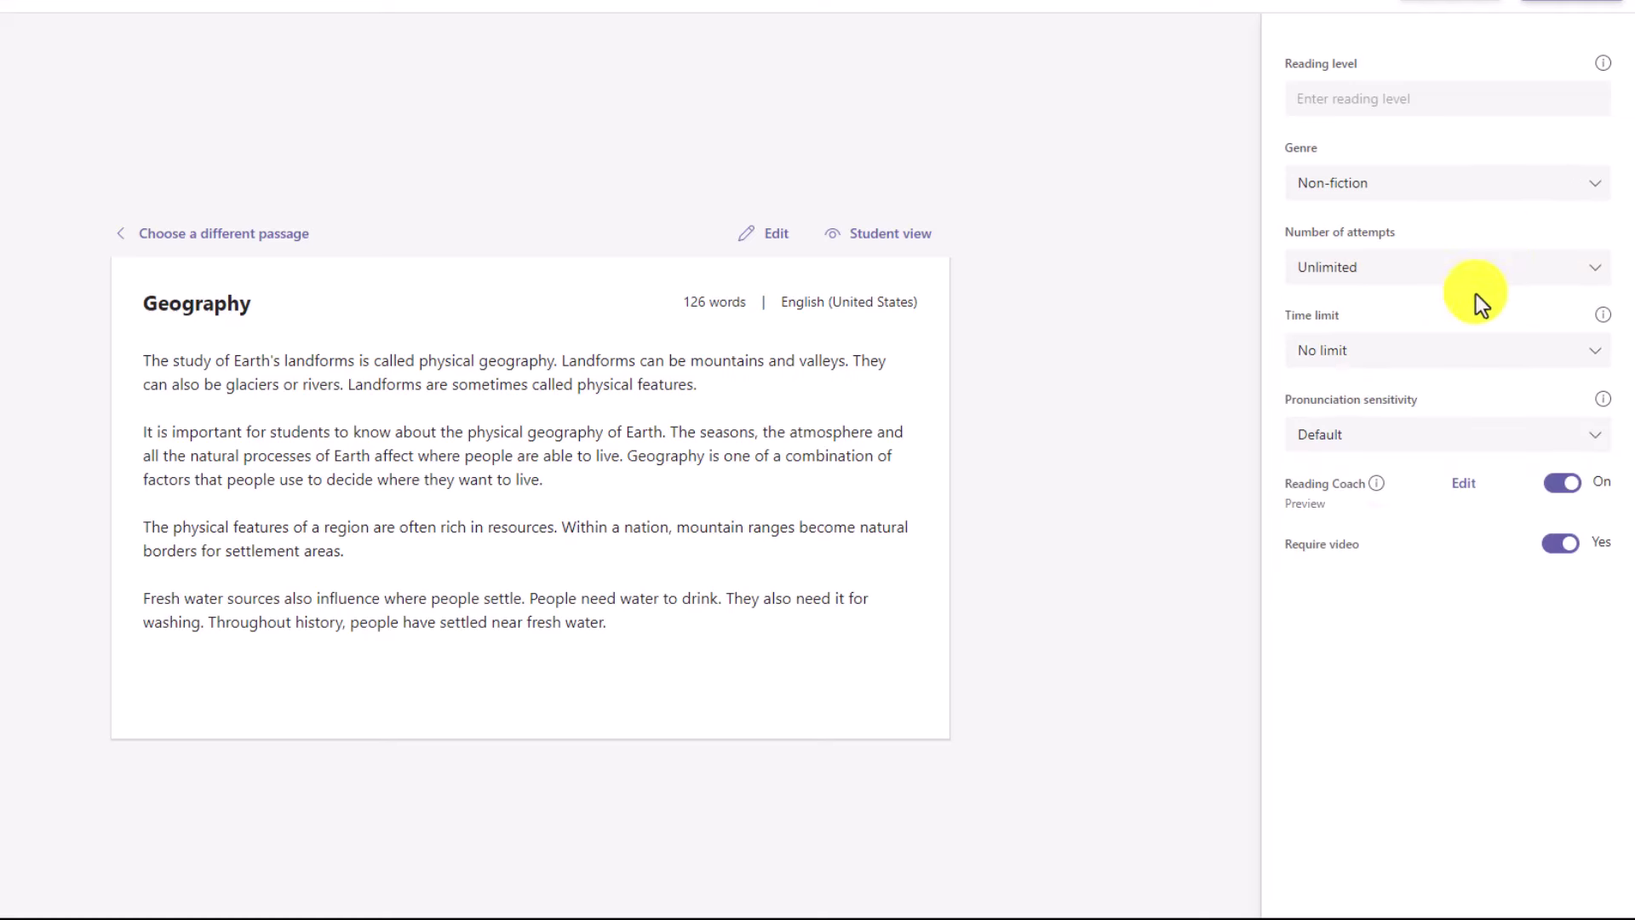
click(1458, 359)
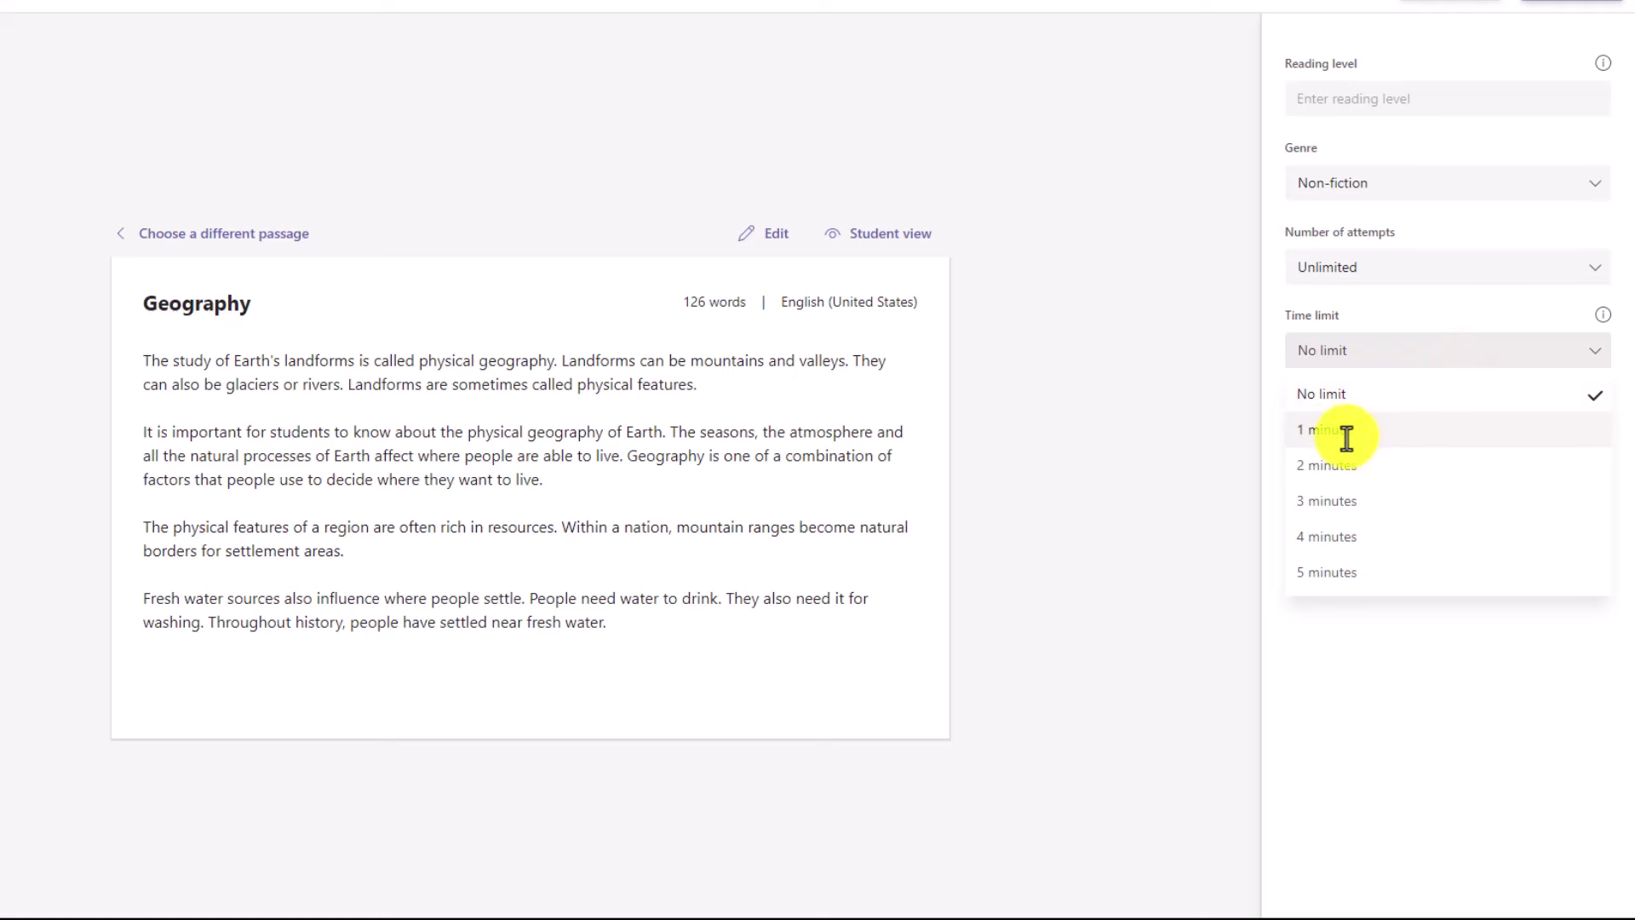
click(1445, 431)
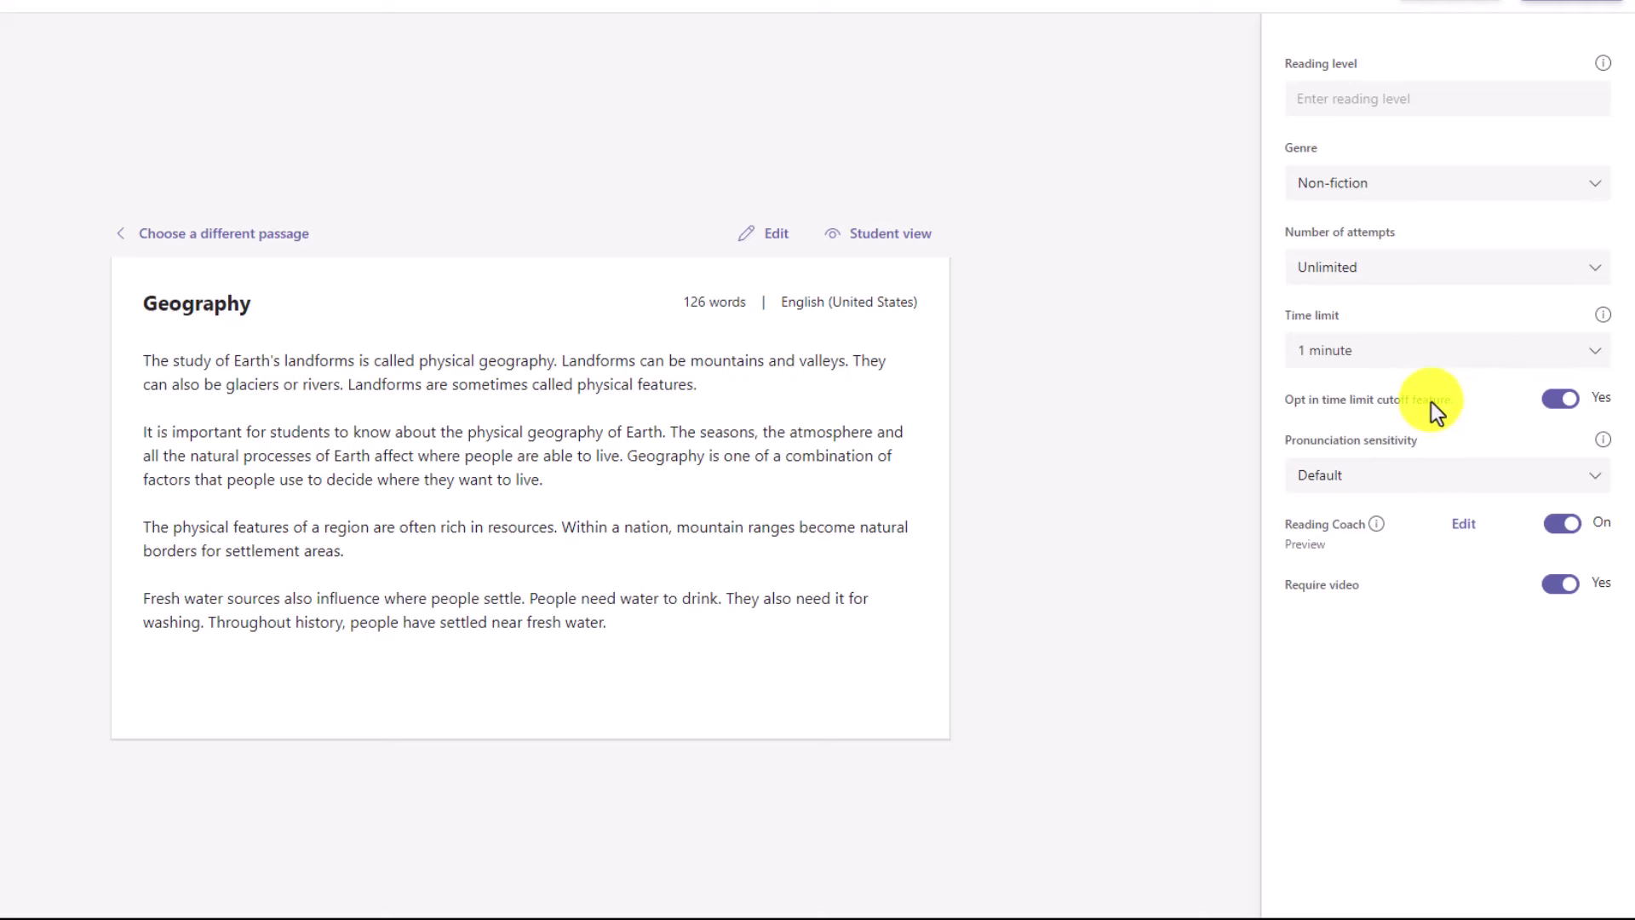
click(1397, 352)
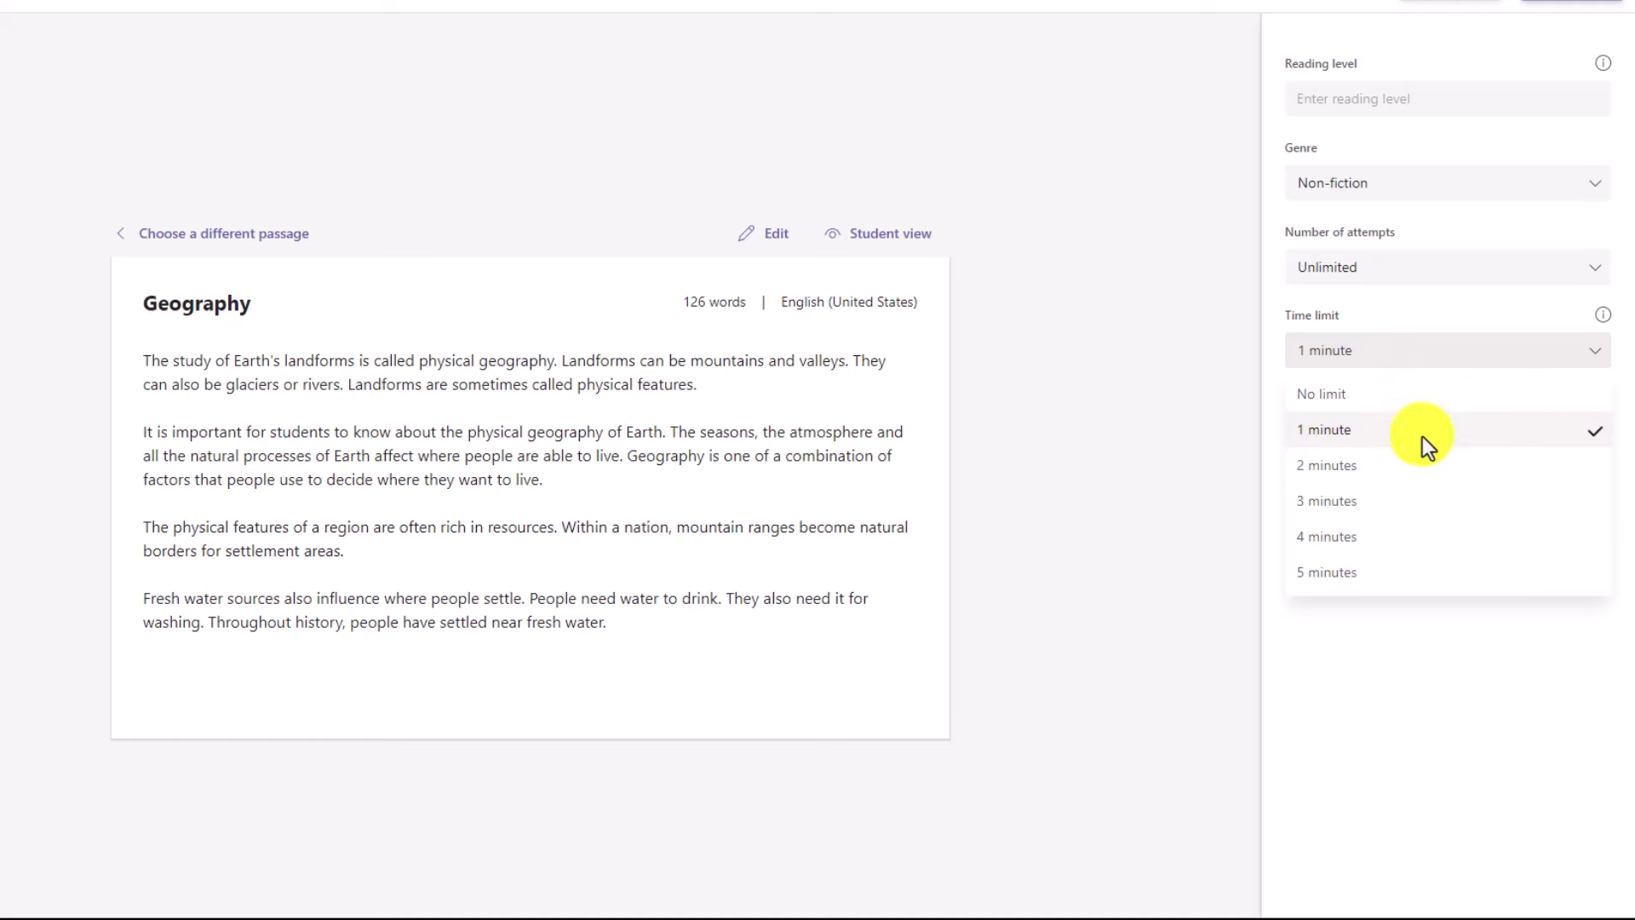
click(1448, 511)
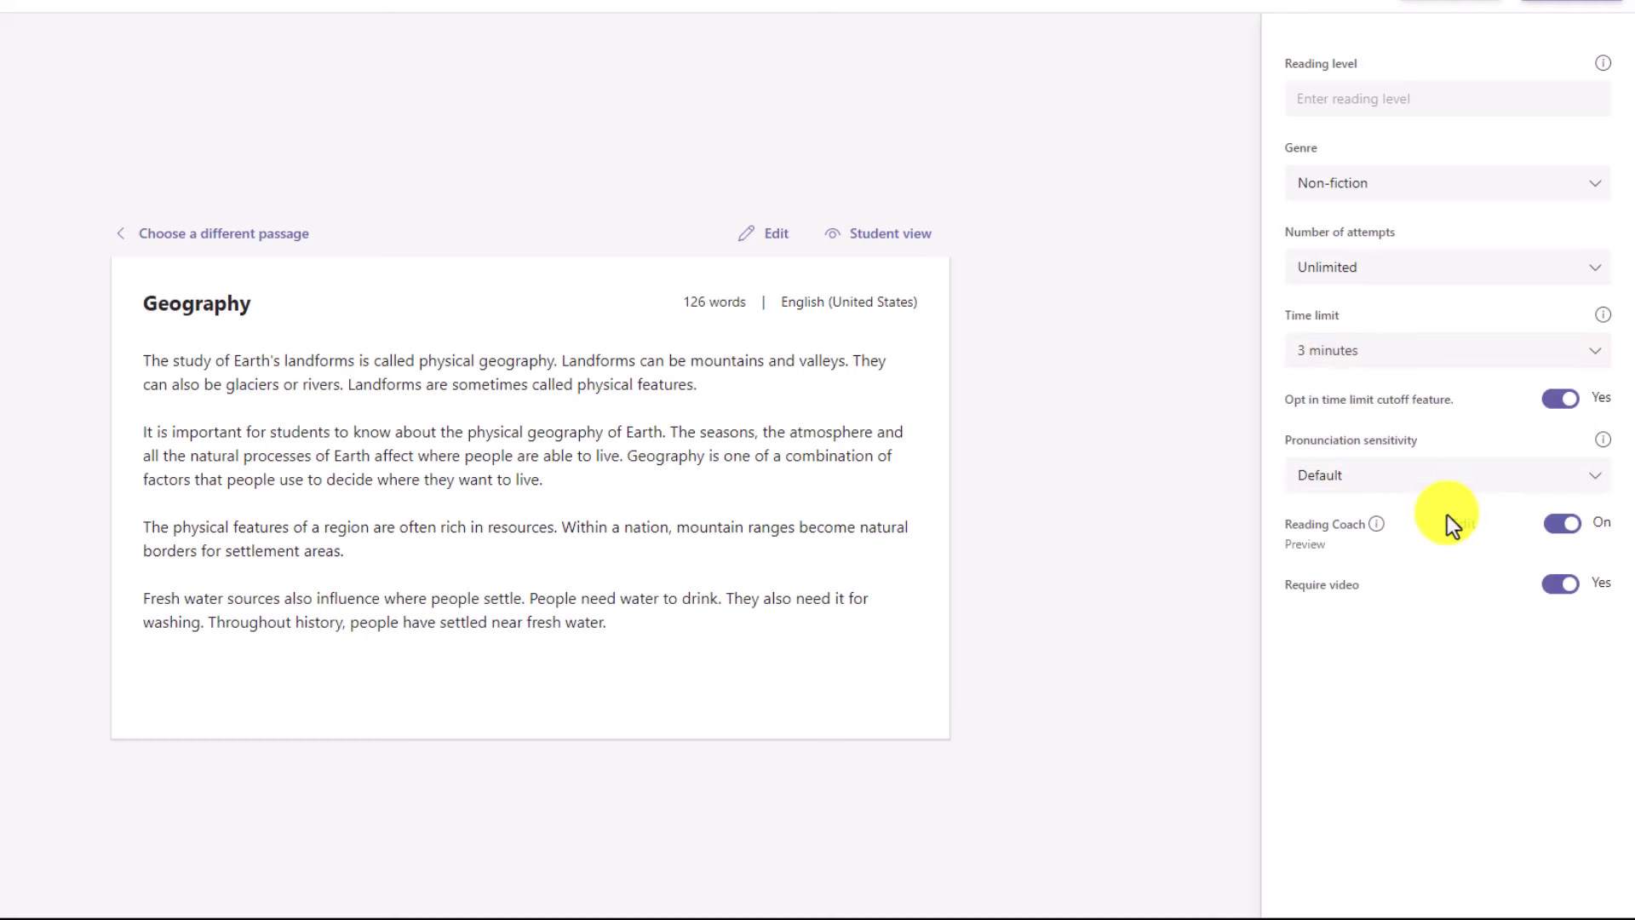
click(1462, 362)
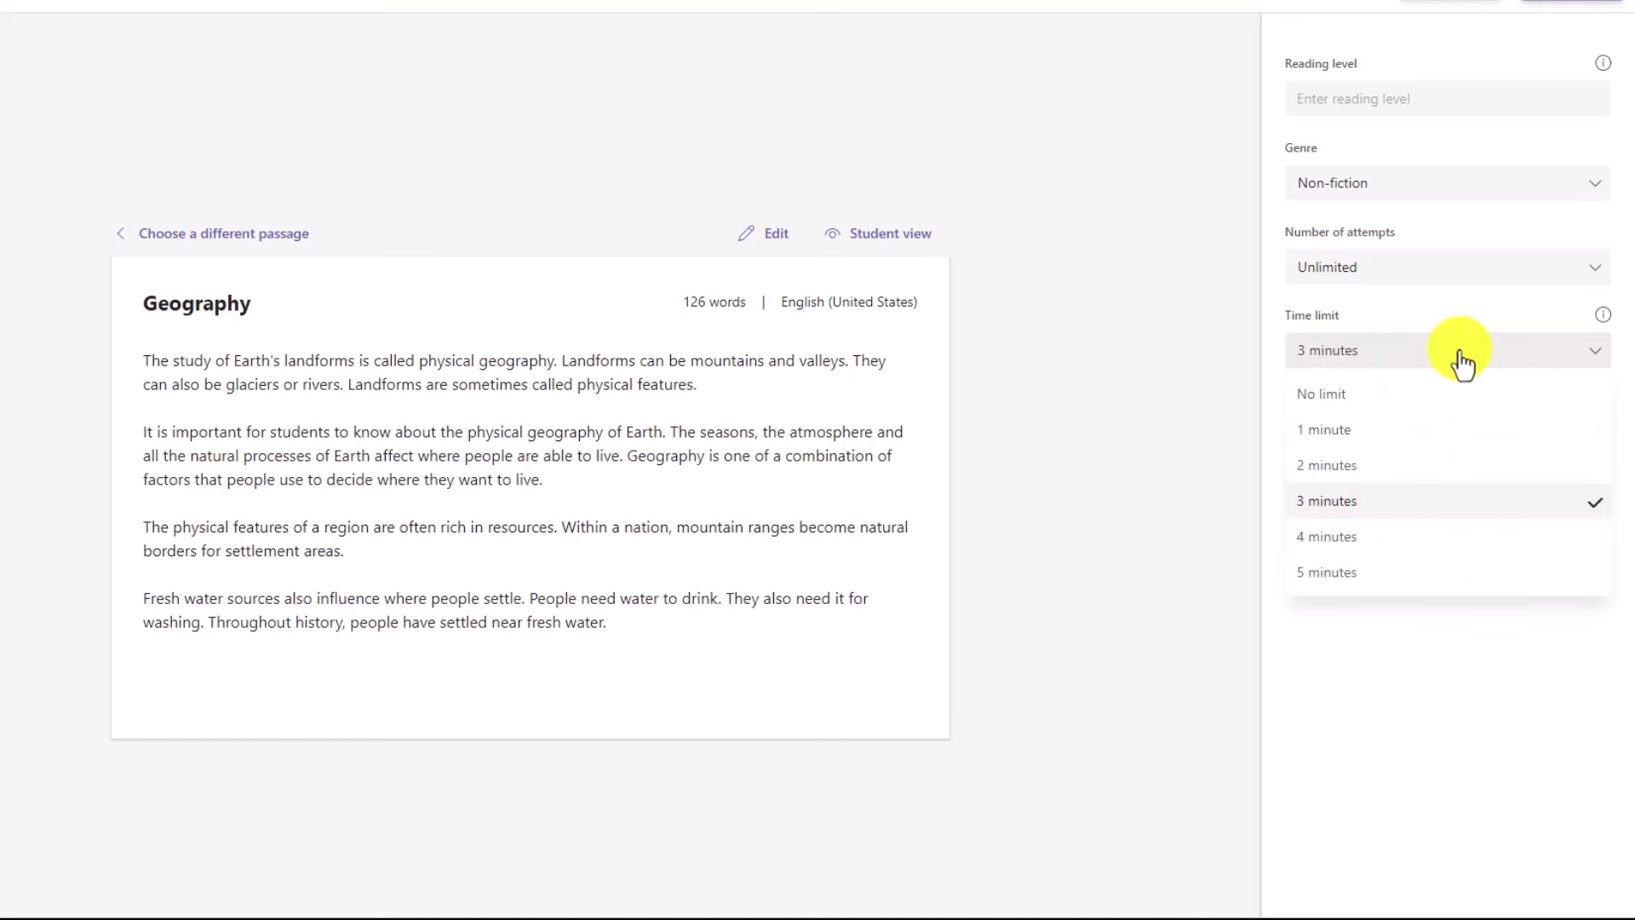
click(1392, 499)
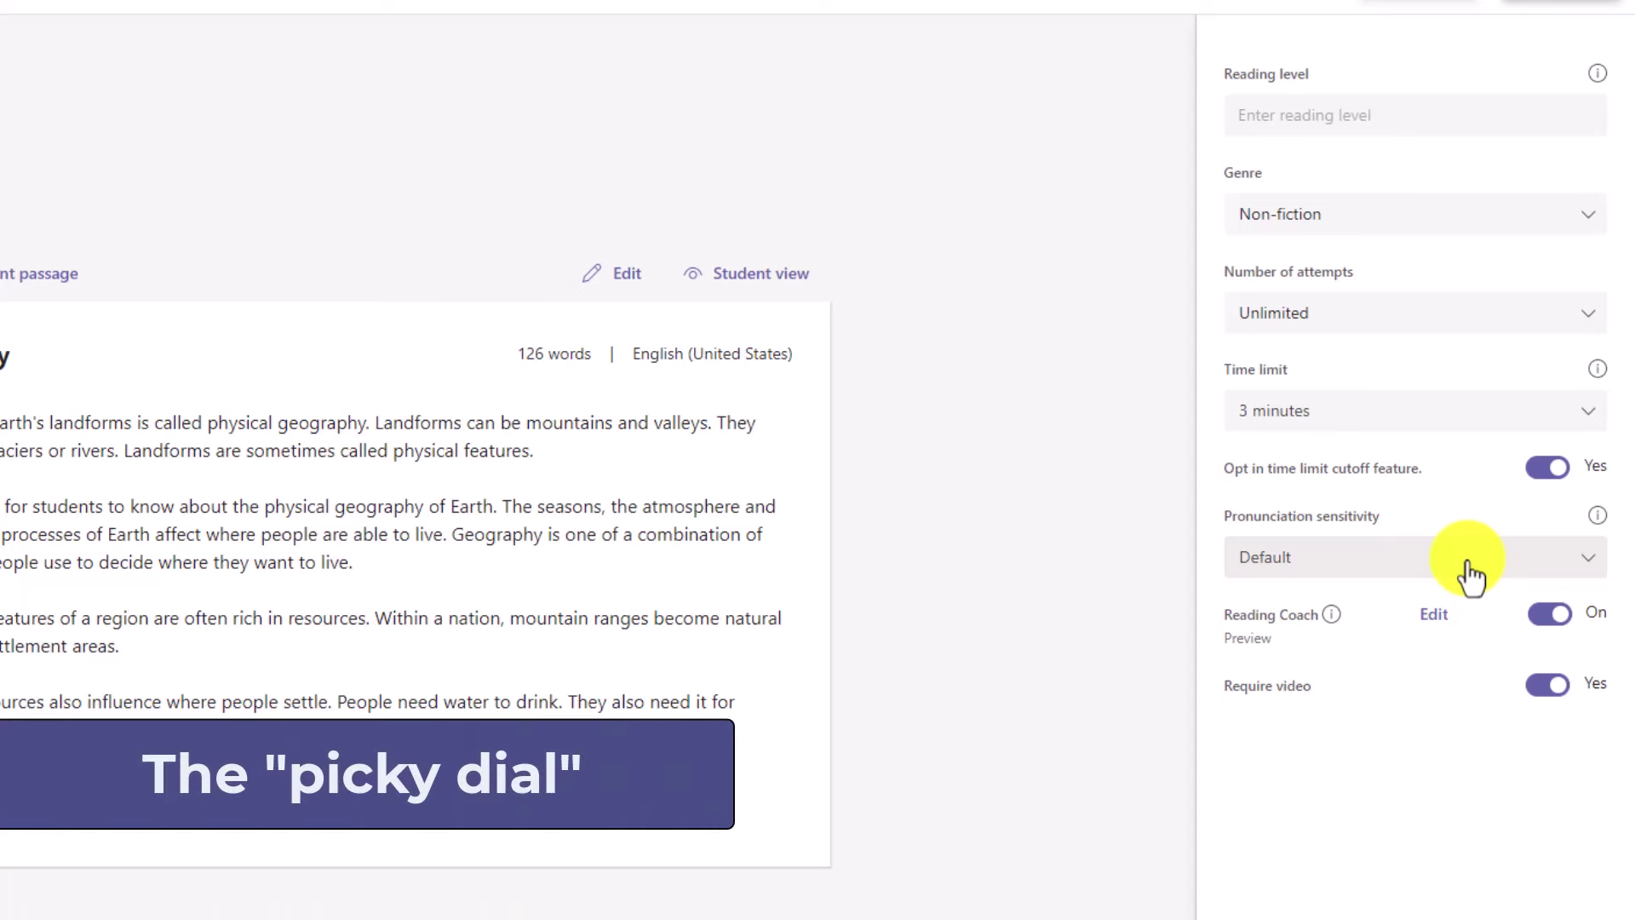
click(1467, 576)
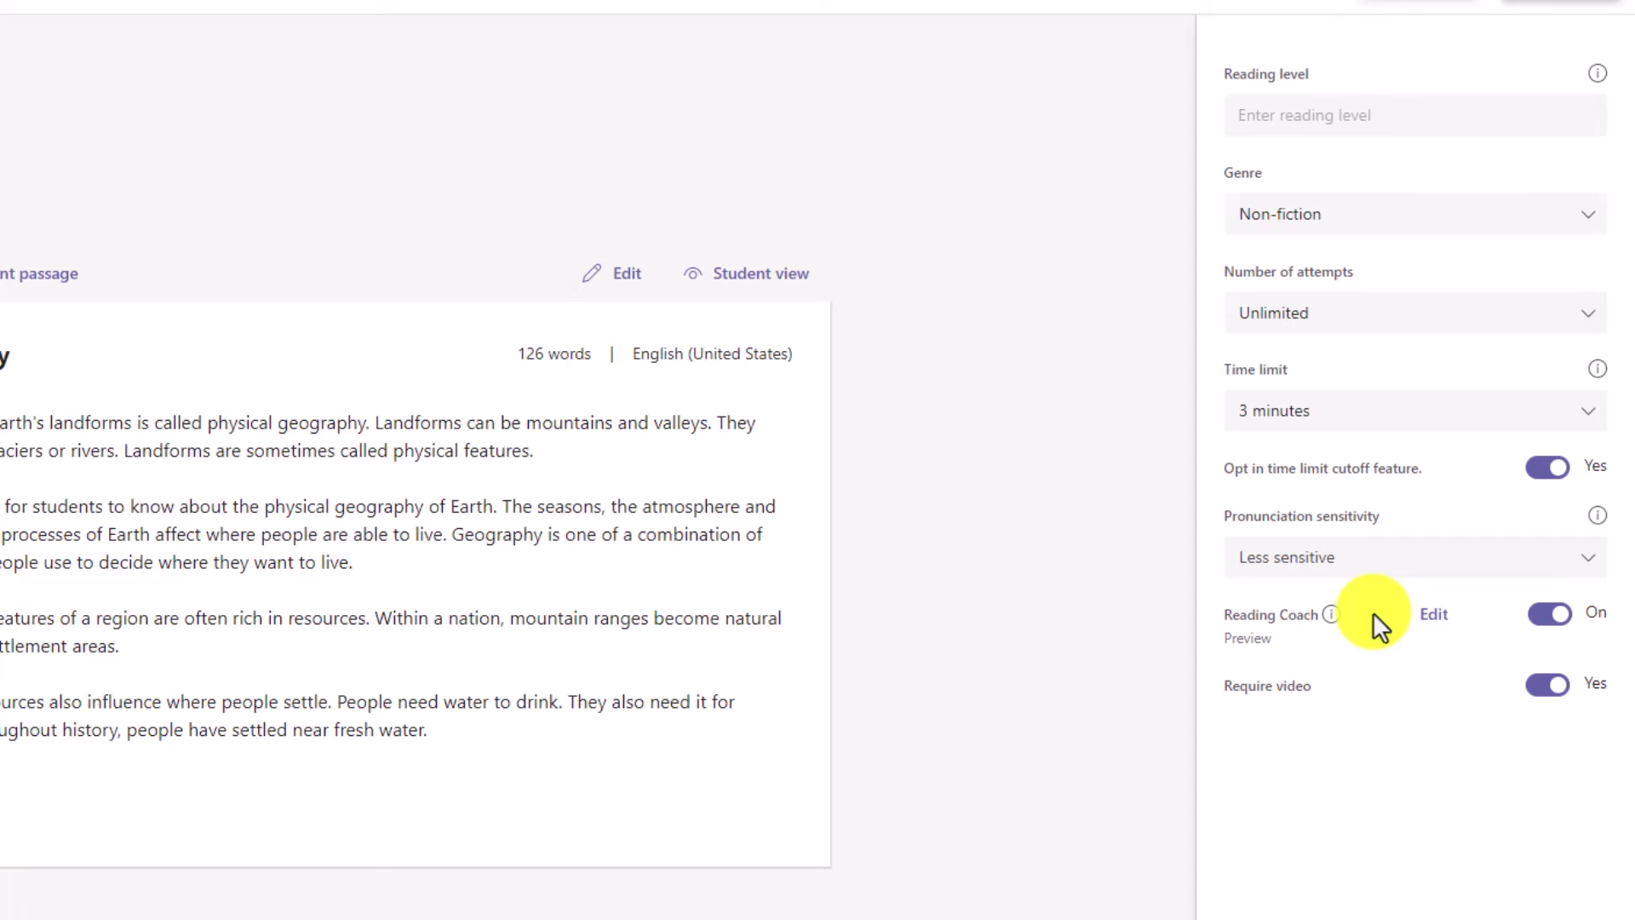
click(1378, 564)
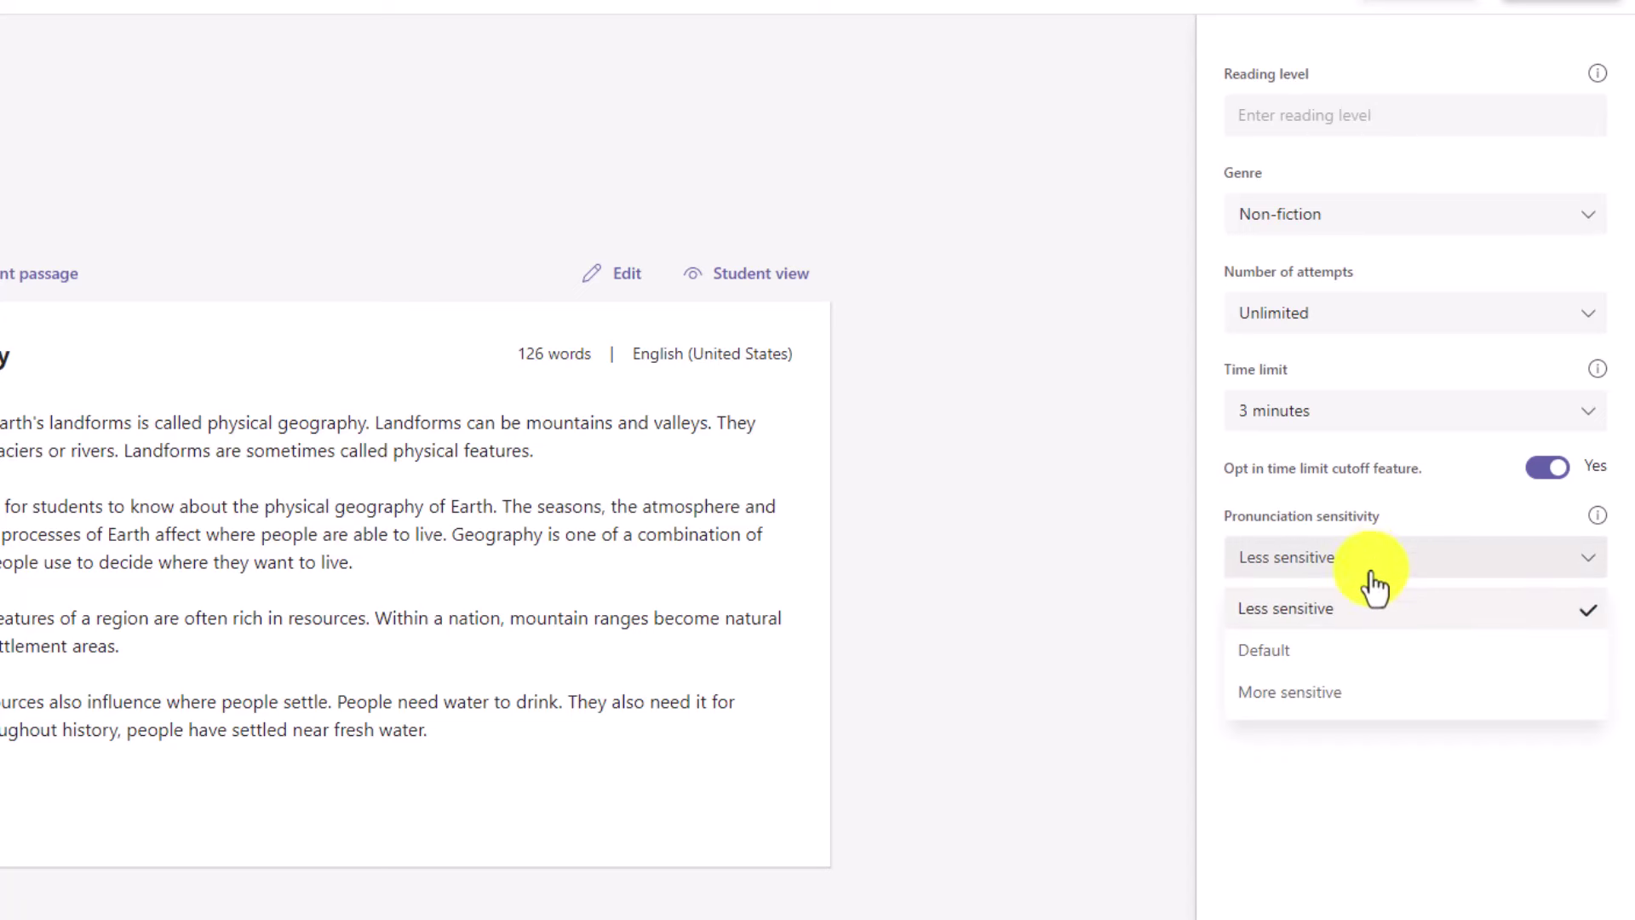
click(1460, 687)
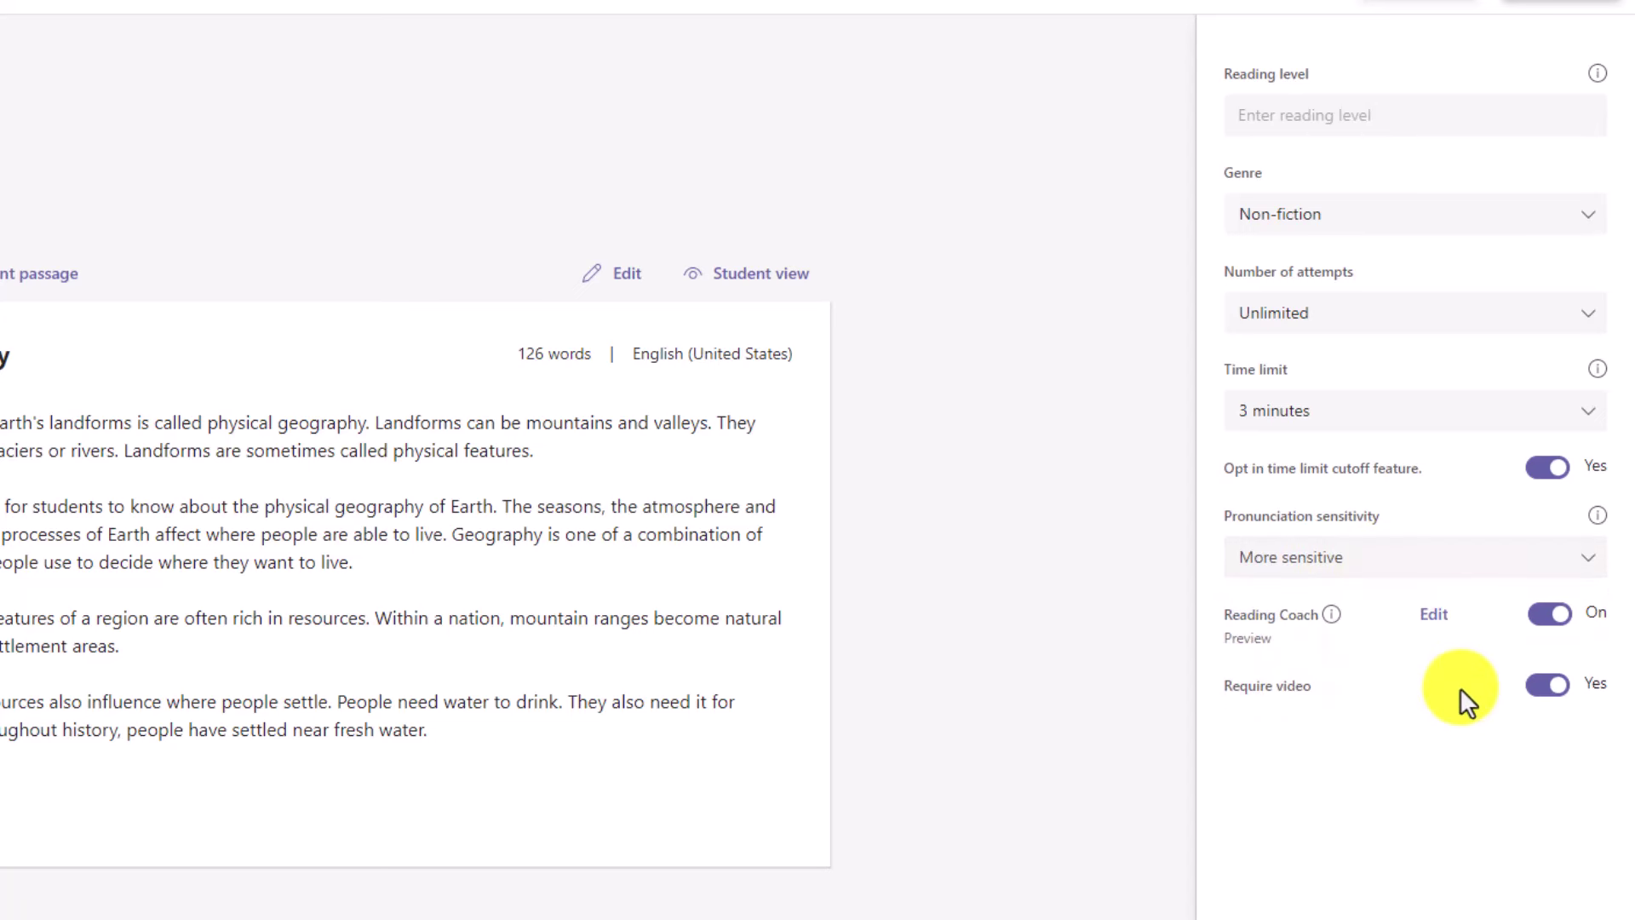
click(1465, 581)
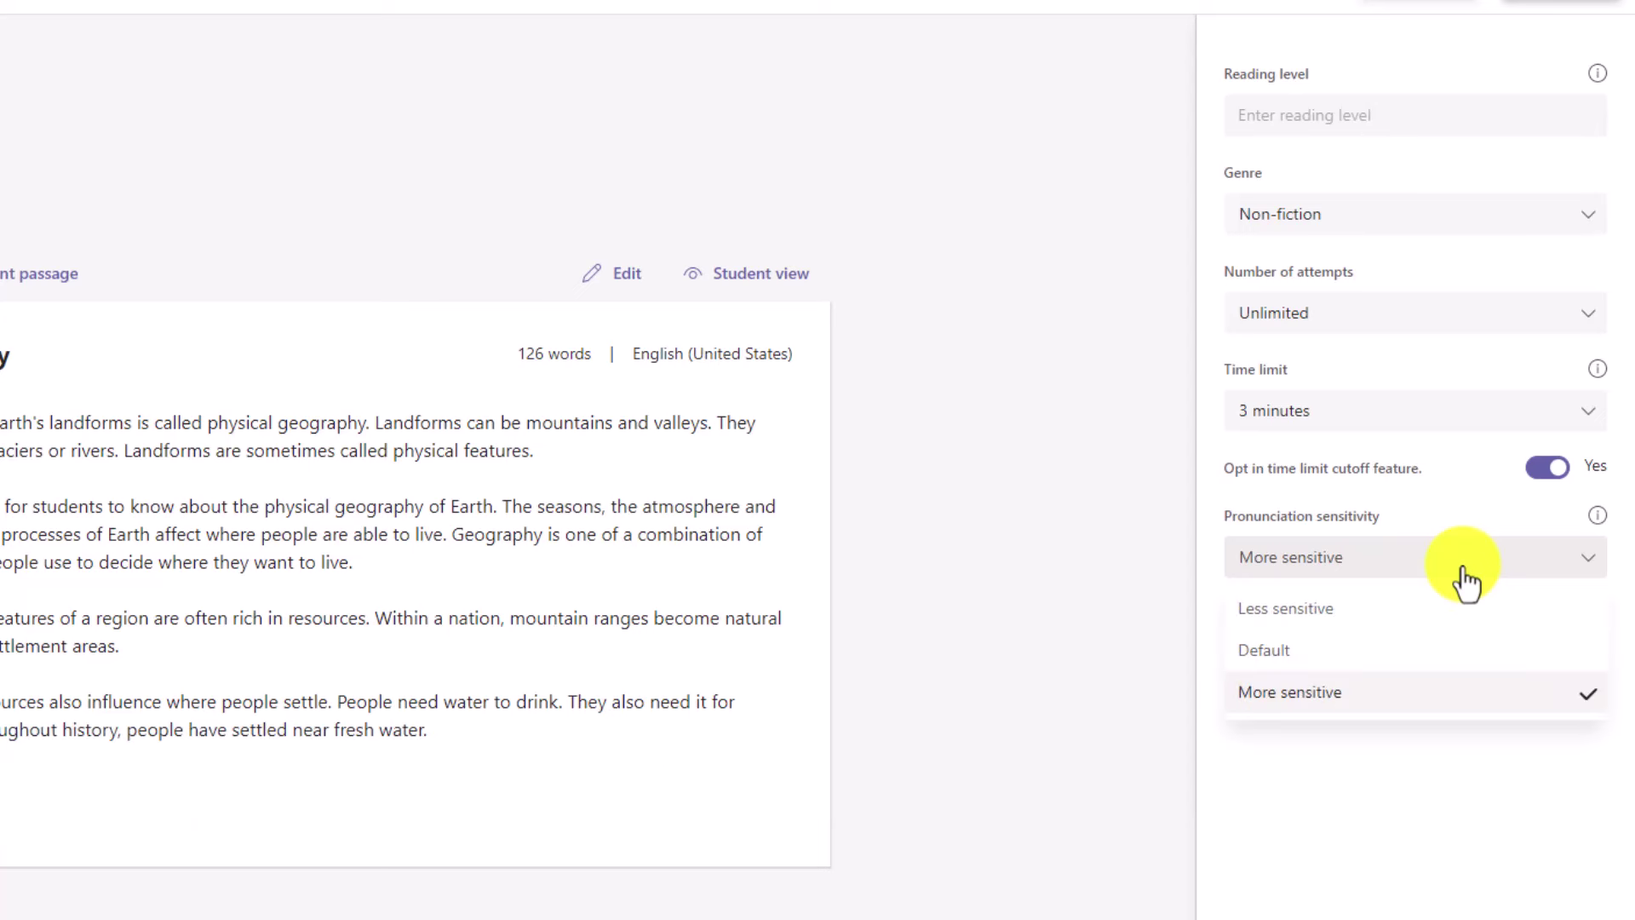
click(1397, 651)
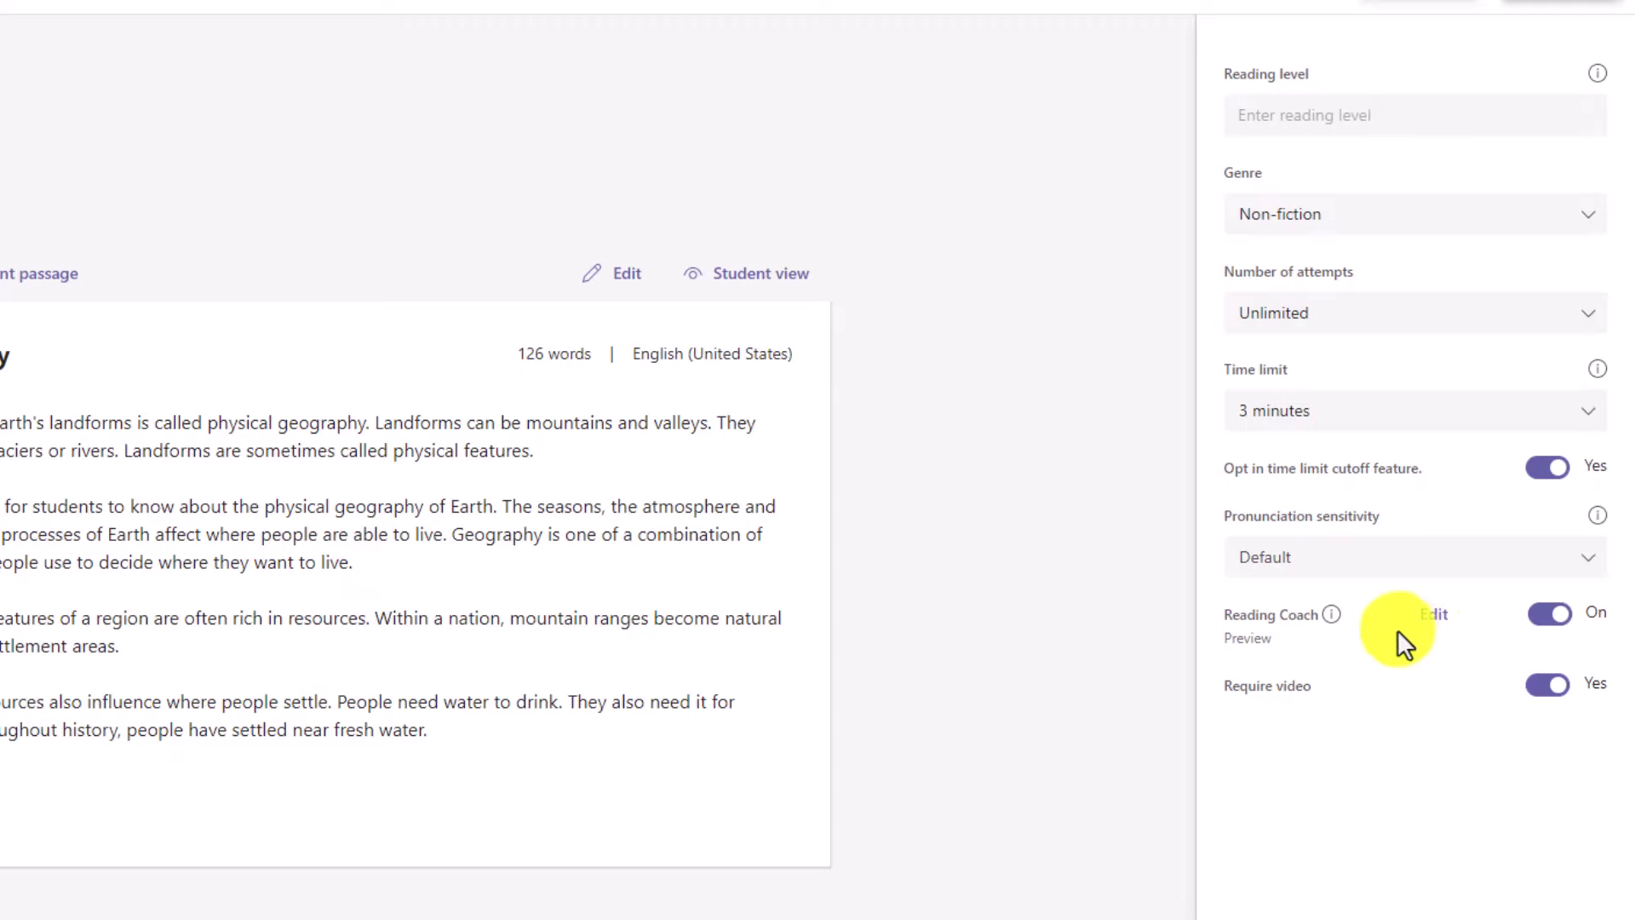
Preview the syllable, play-word and picture tools on 'atmosphere', toggling Picture and Play word off
click(1432, 614)
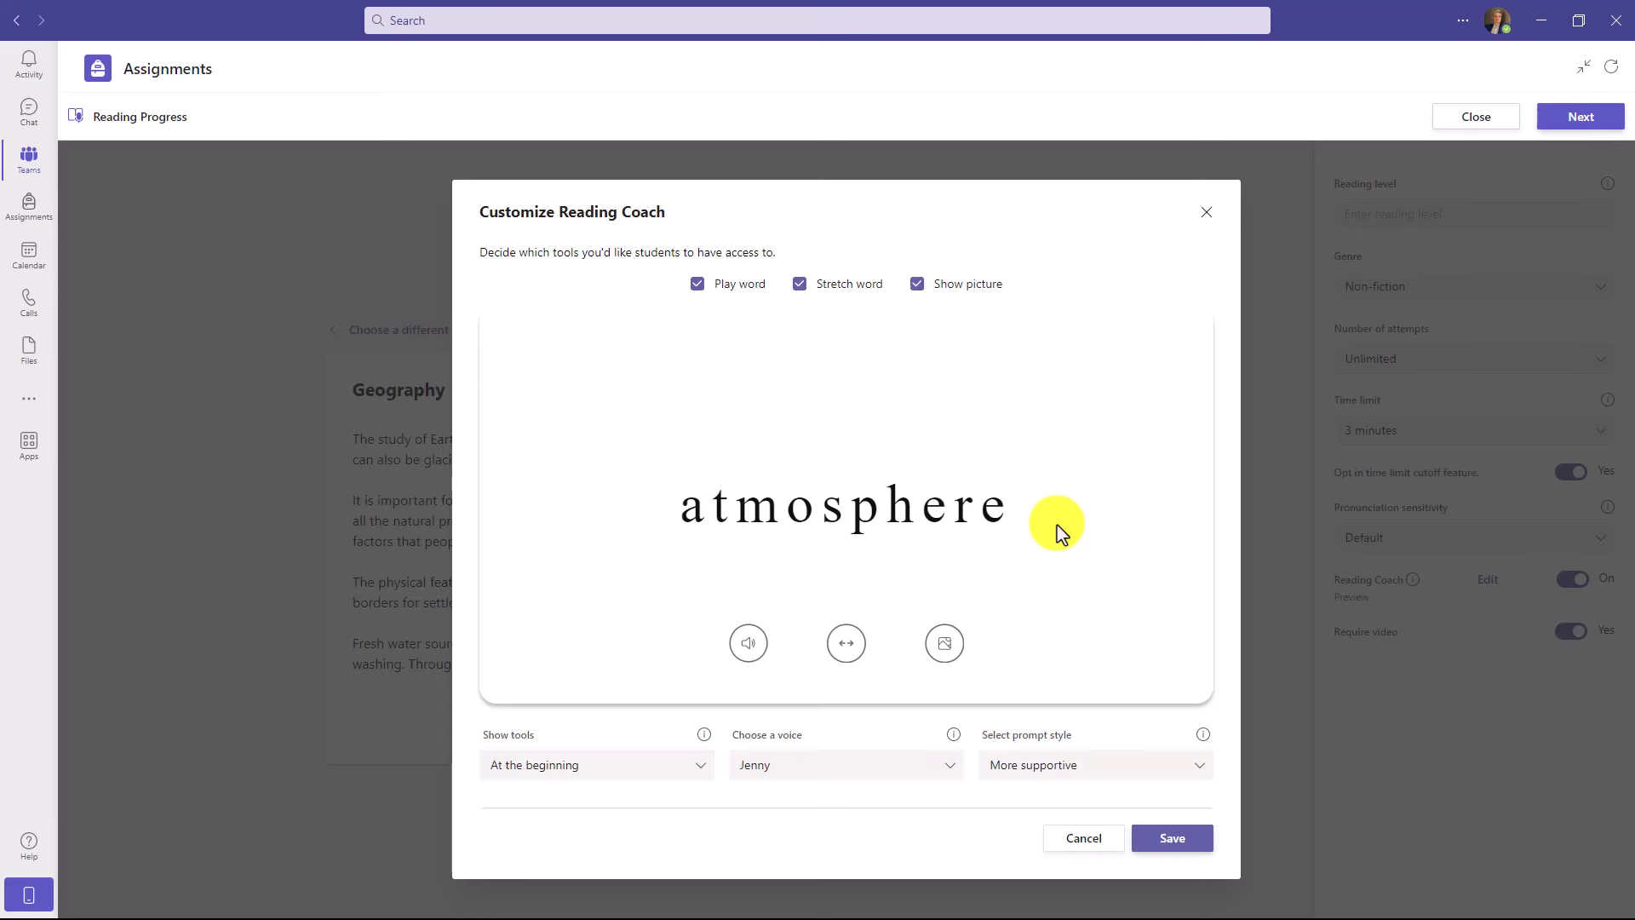
click(847, 656)
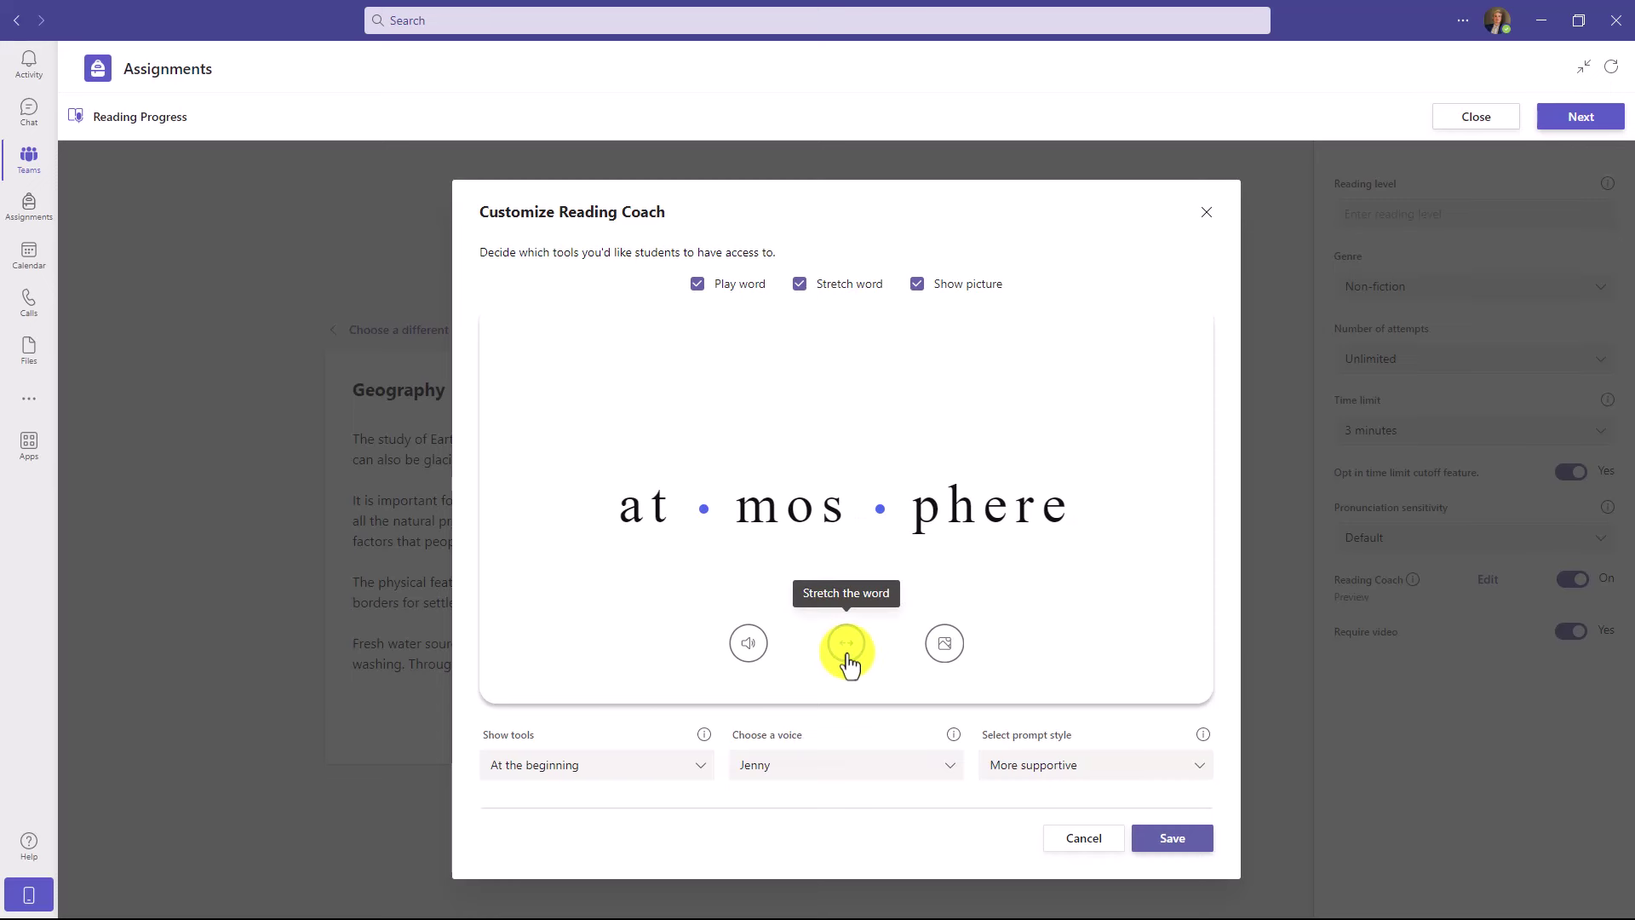
click(748, 654)
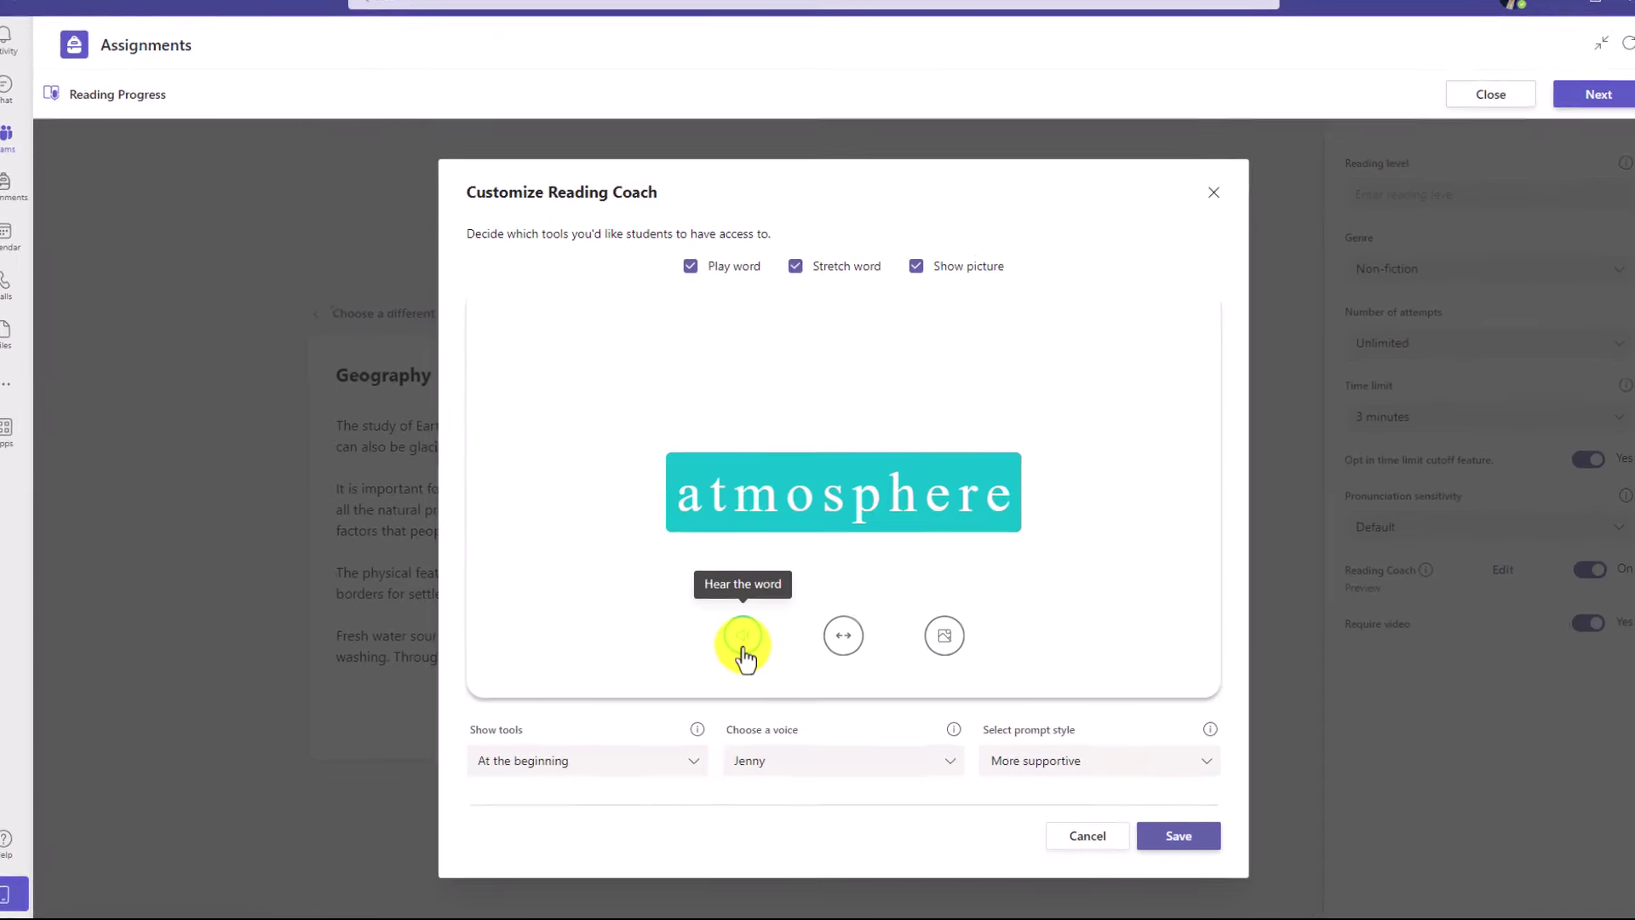
click(947, 602)
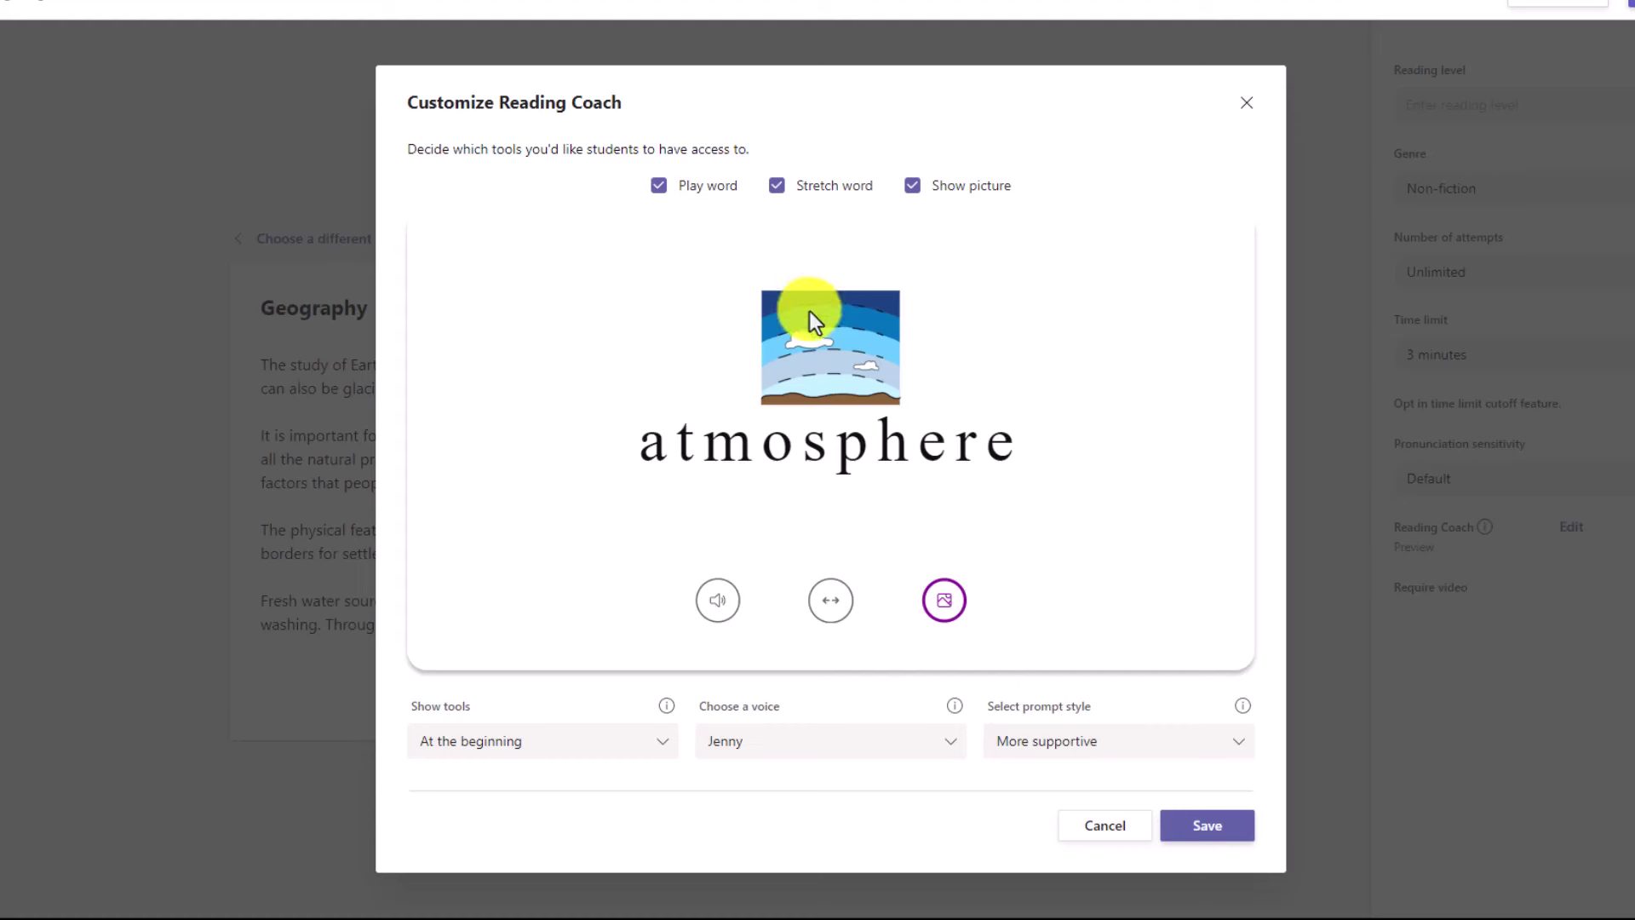
click(913, 185)
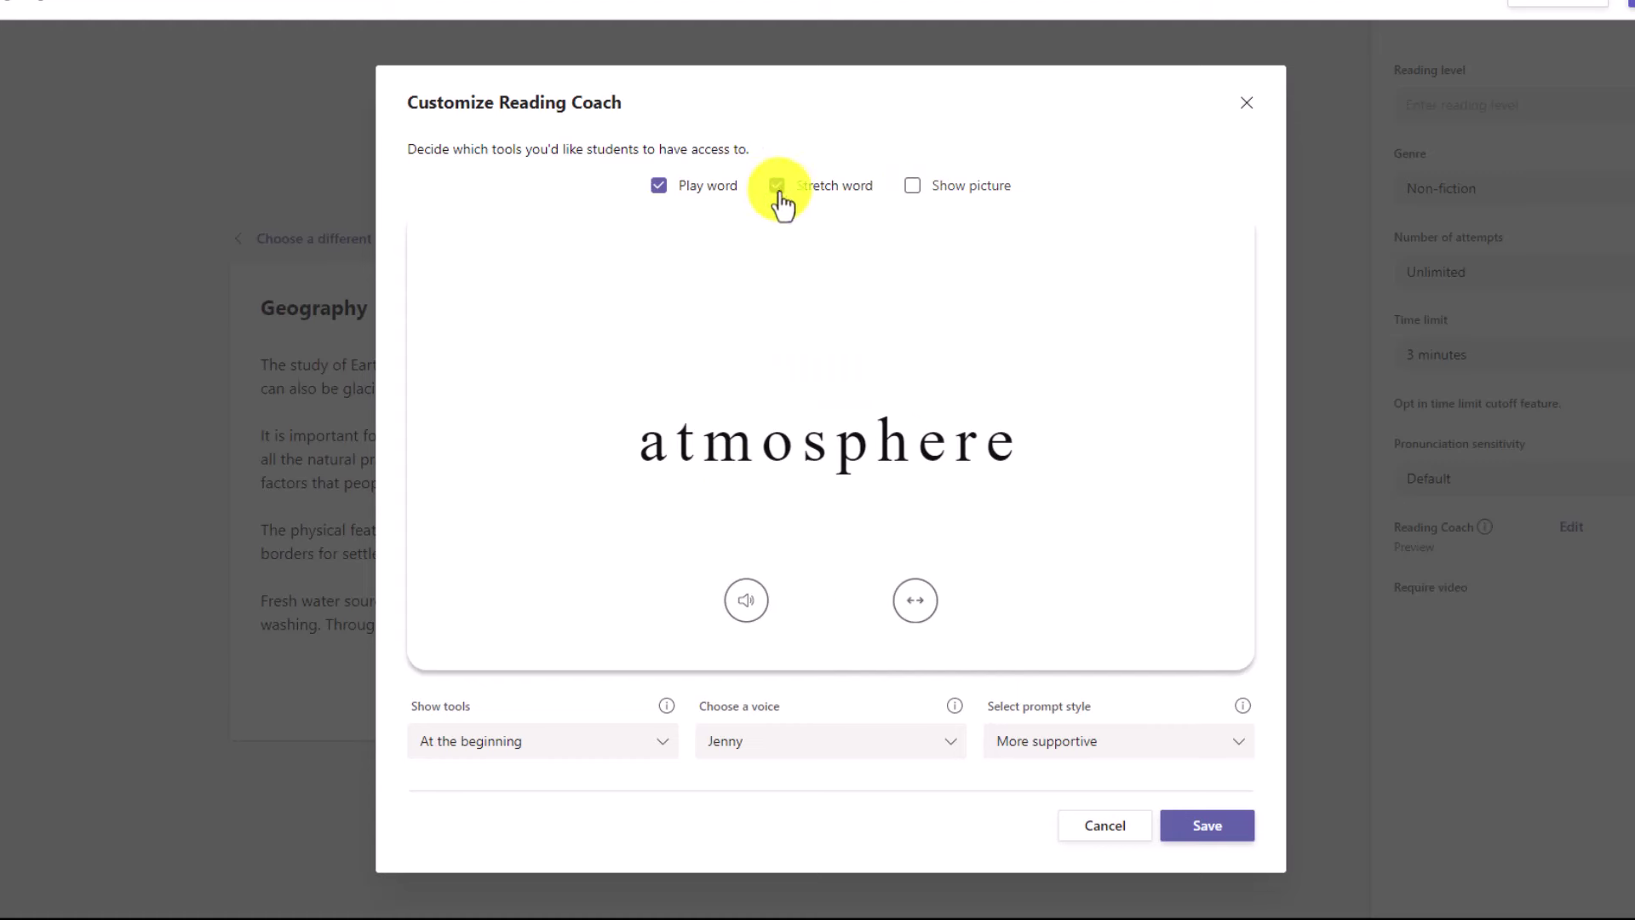
click(660, 187)
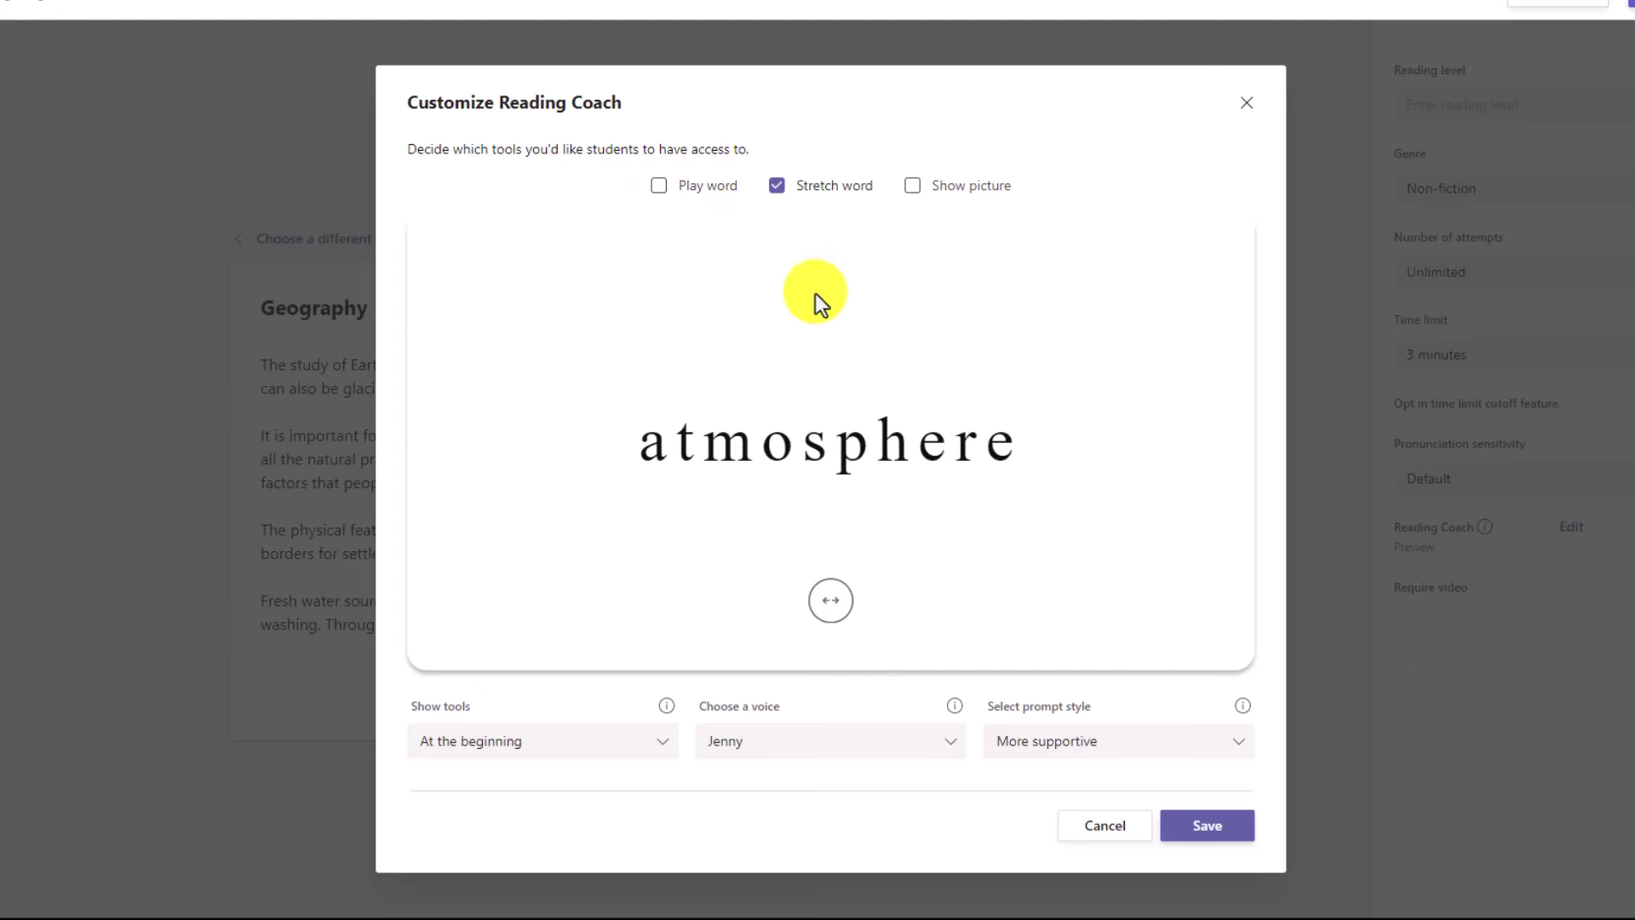
click(828, 601)
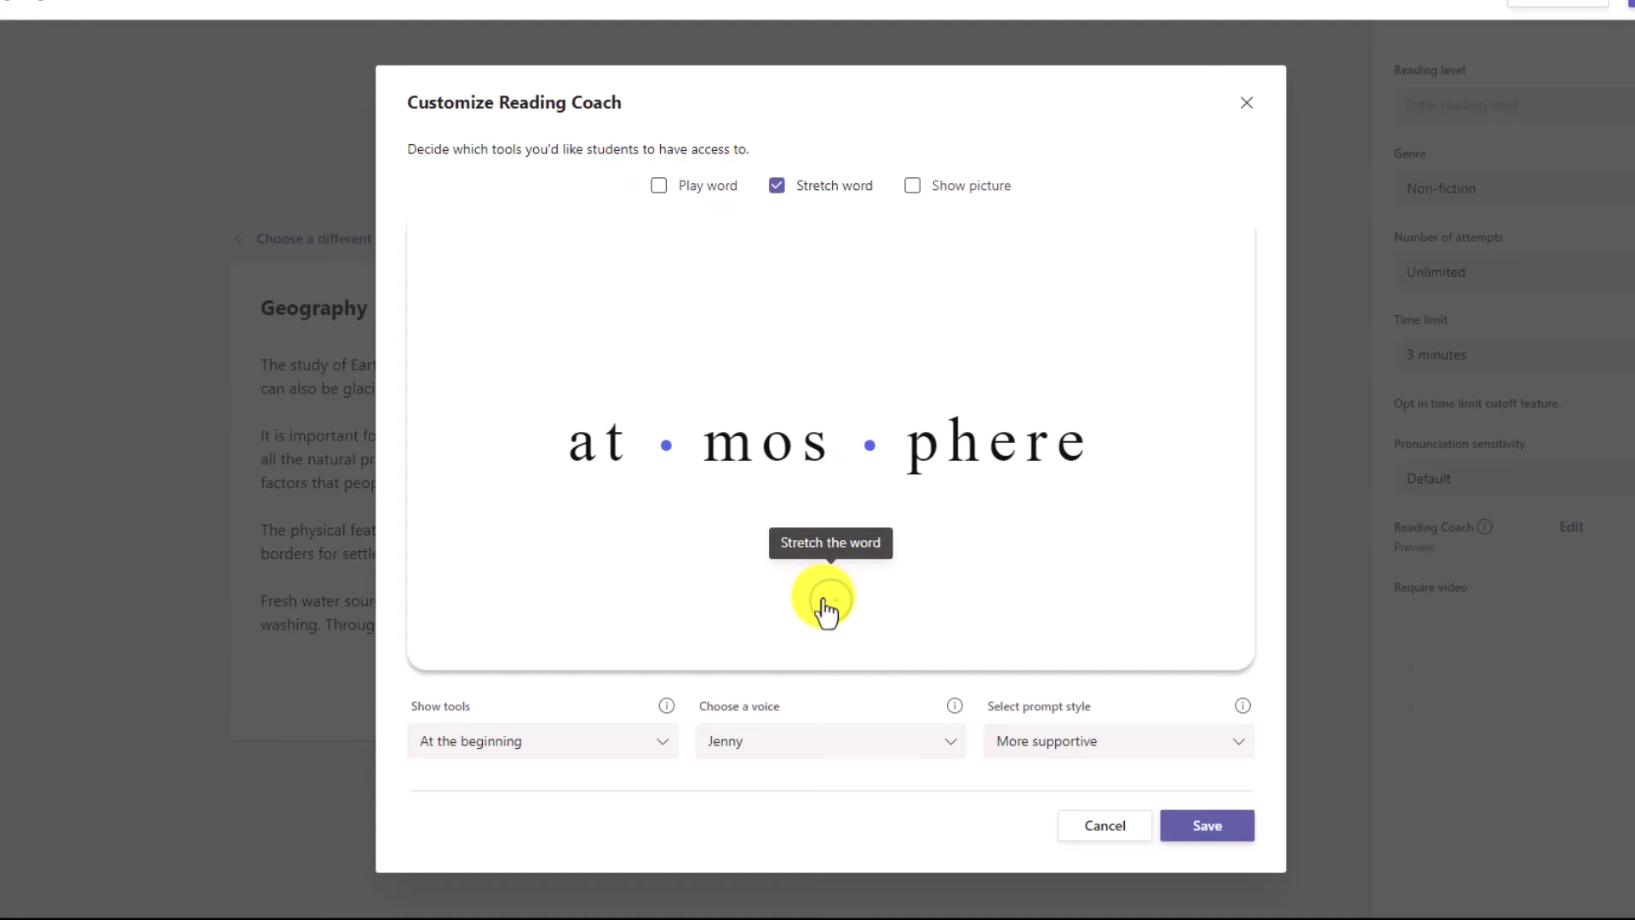
Switch Show tools to after one try, then back to at the beginning
click(627, 750)
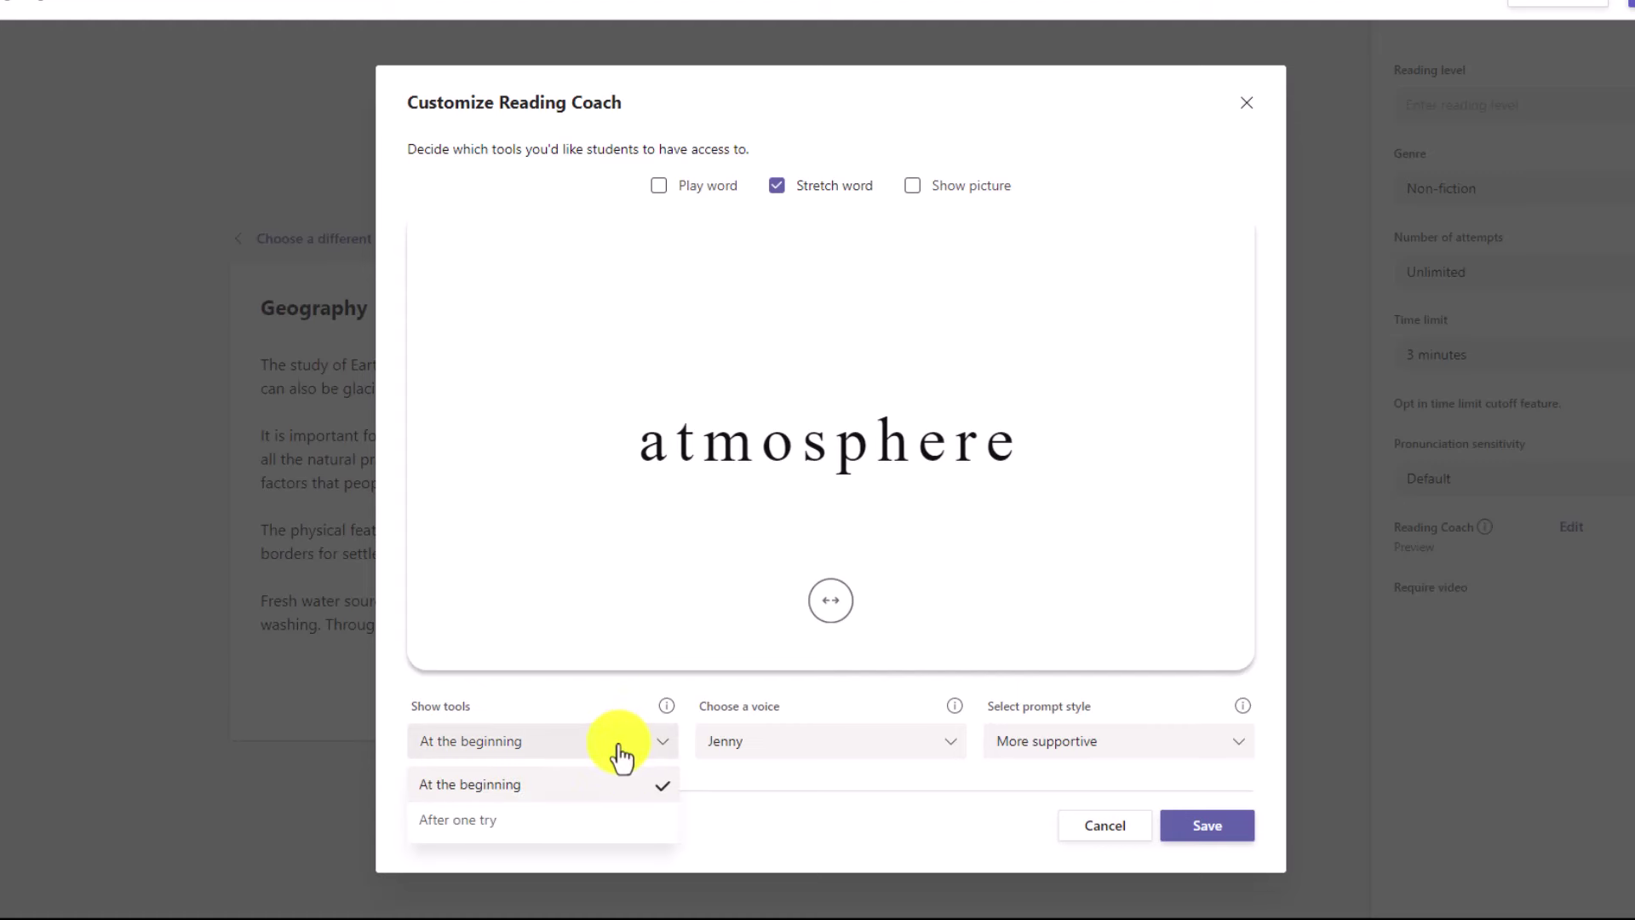
click(620, 823)
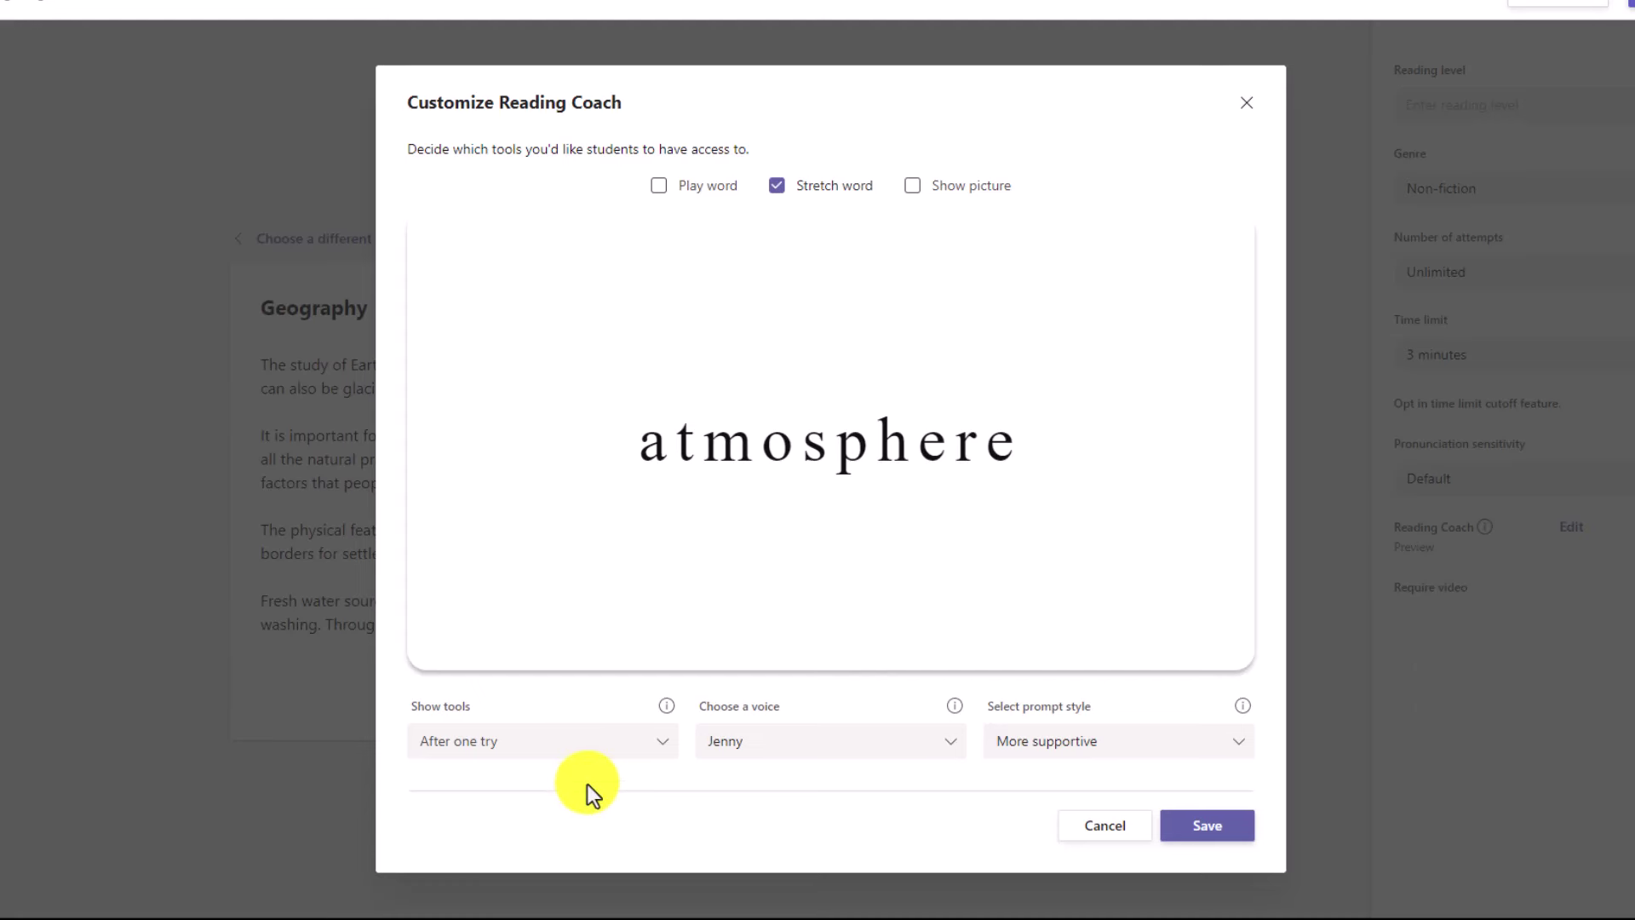
click(585, 749)
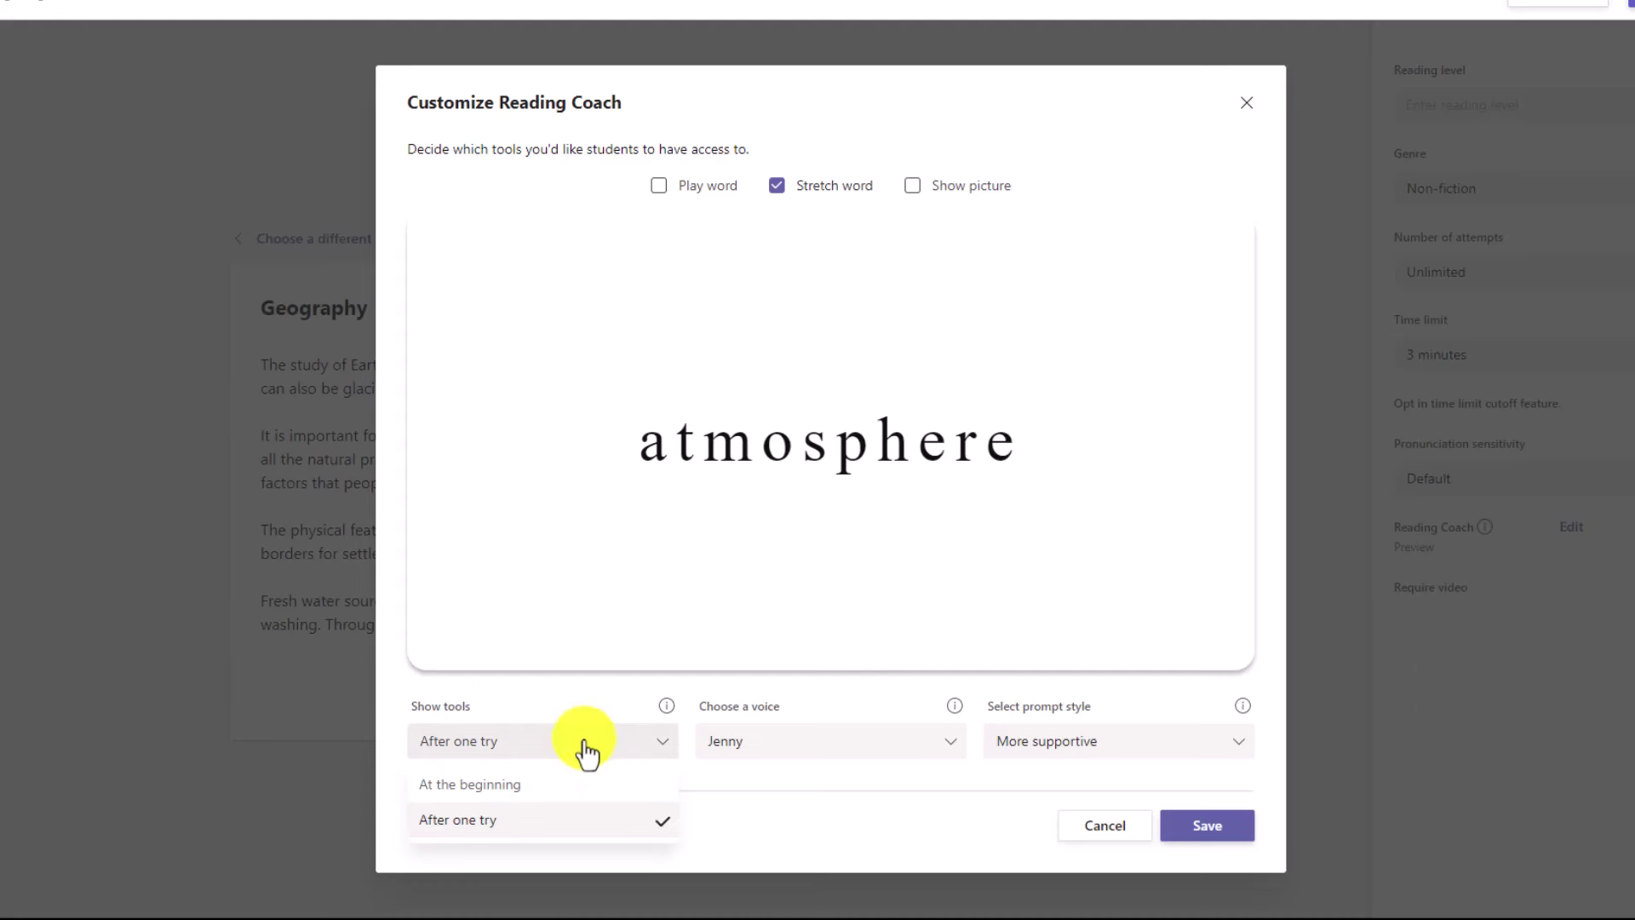
click(515, 781)
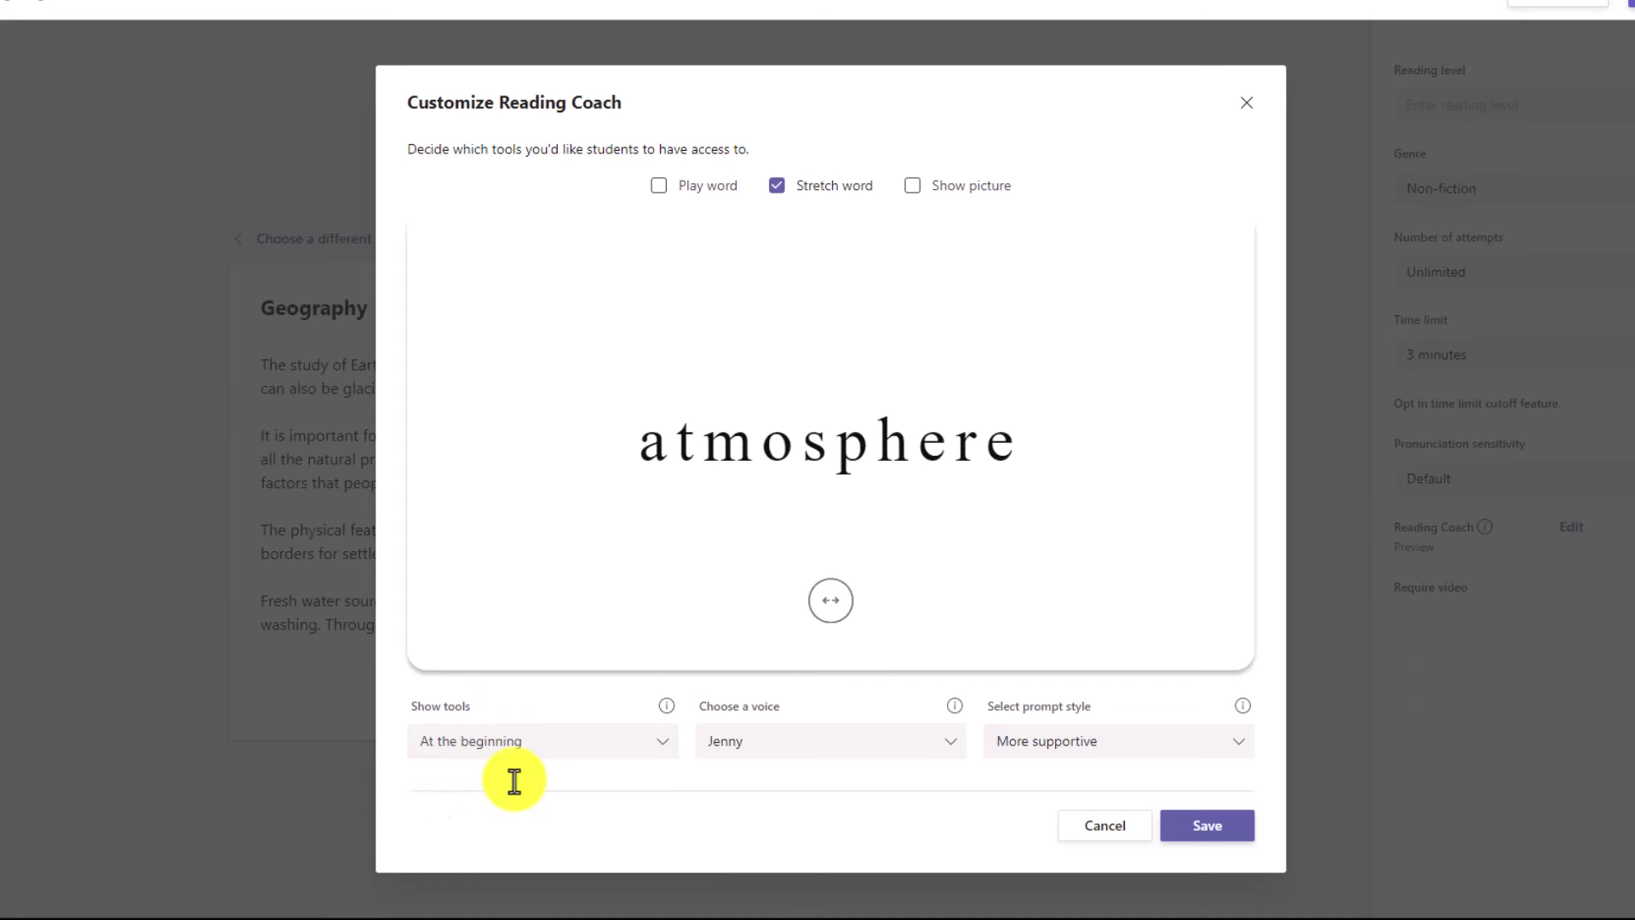
Browse voices and prompt styles, keeping Jenny and More supportive, then cancel without saving
click(822, 749)
mouse_move(961, 501)
mouse_down()
mouse_move(949, 676)
mouse_move(963, 507)
mouse_up()
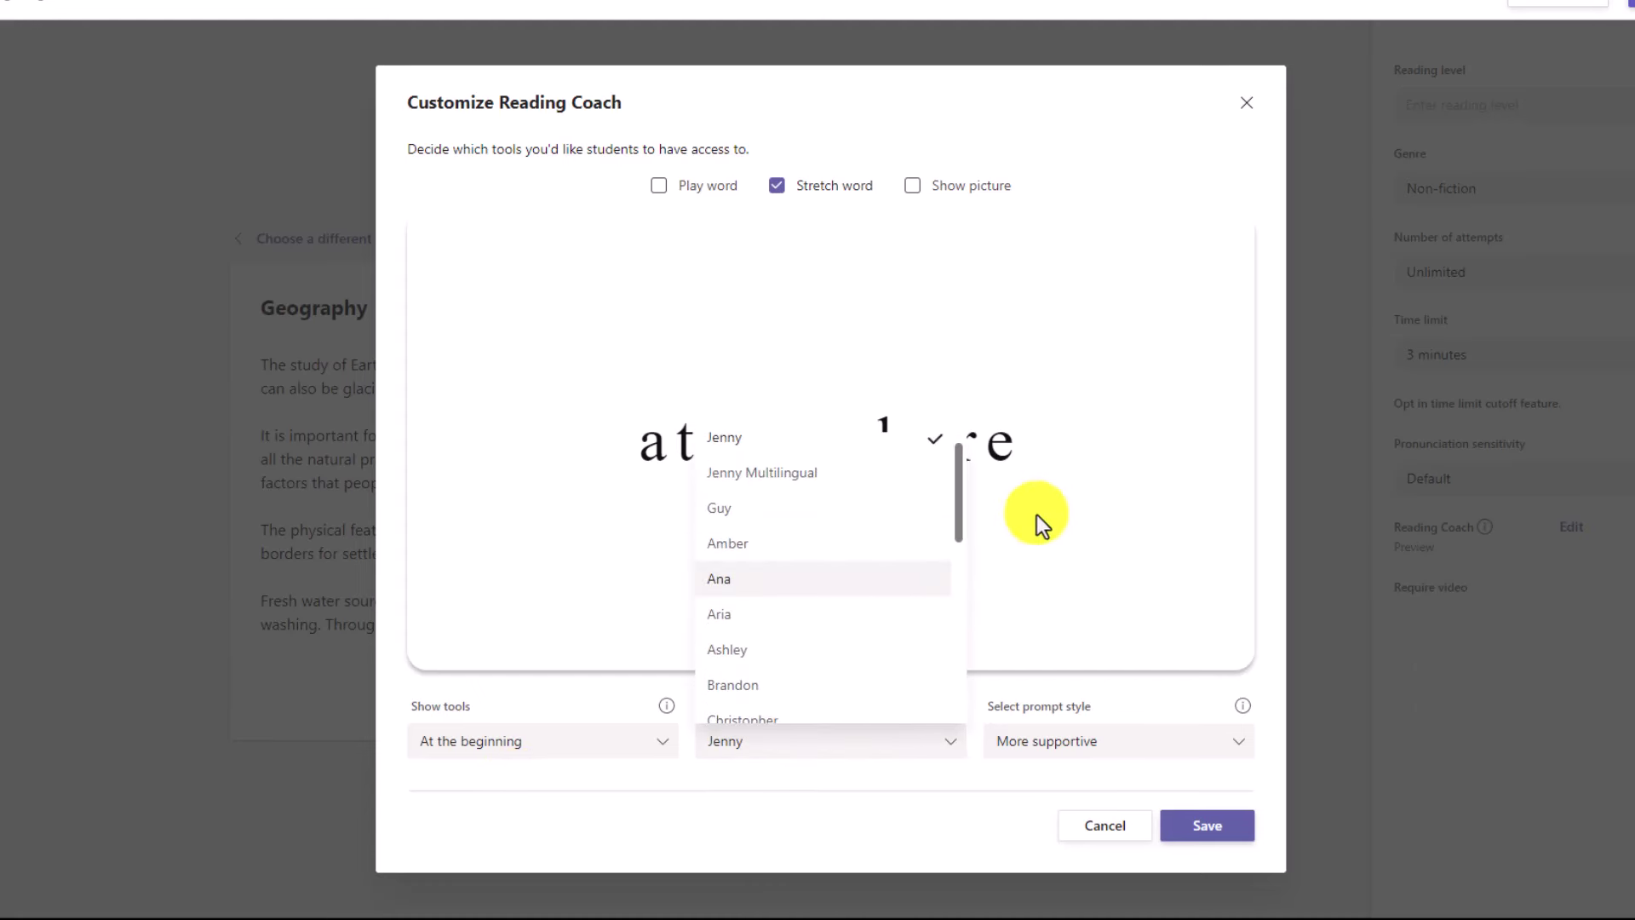
click(1099, 541)
click(1107, 750)
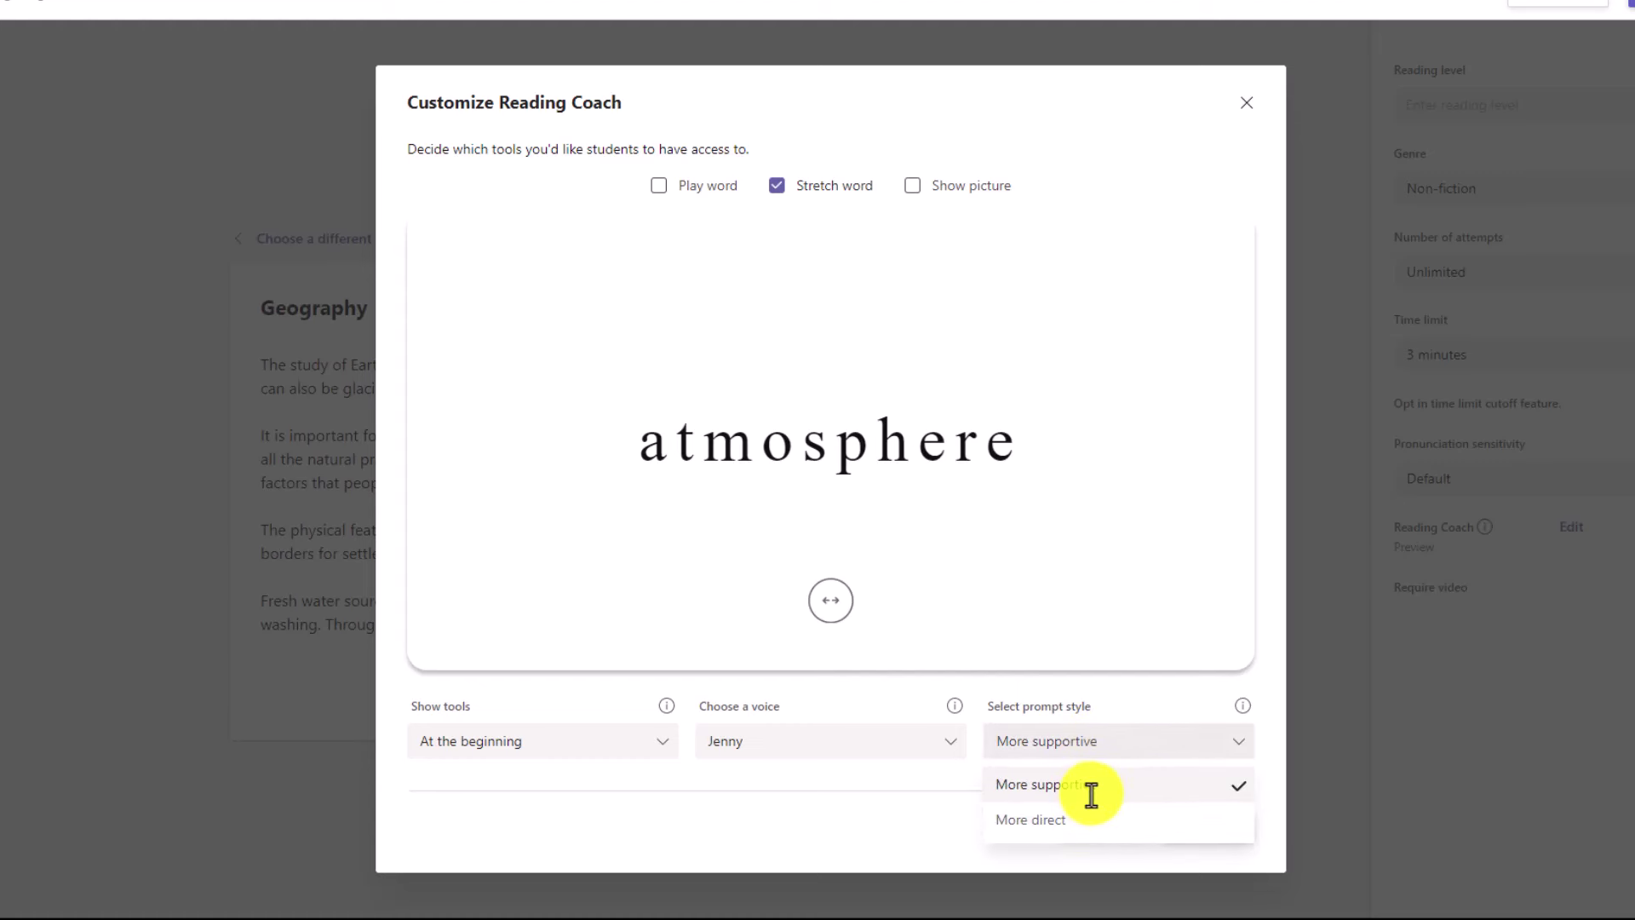
click(1101, 510)
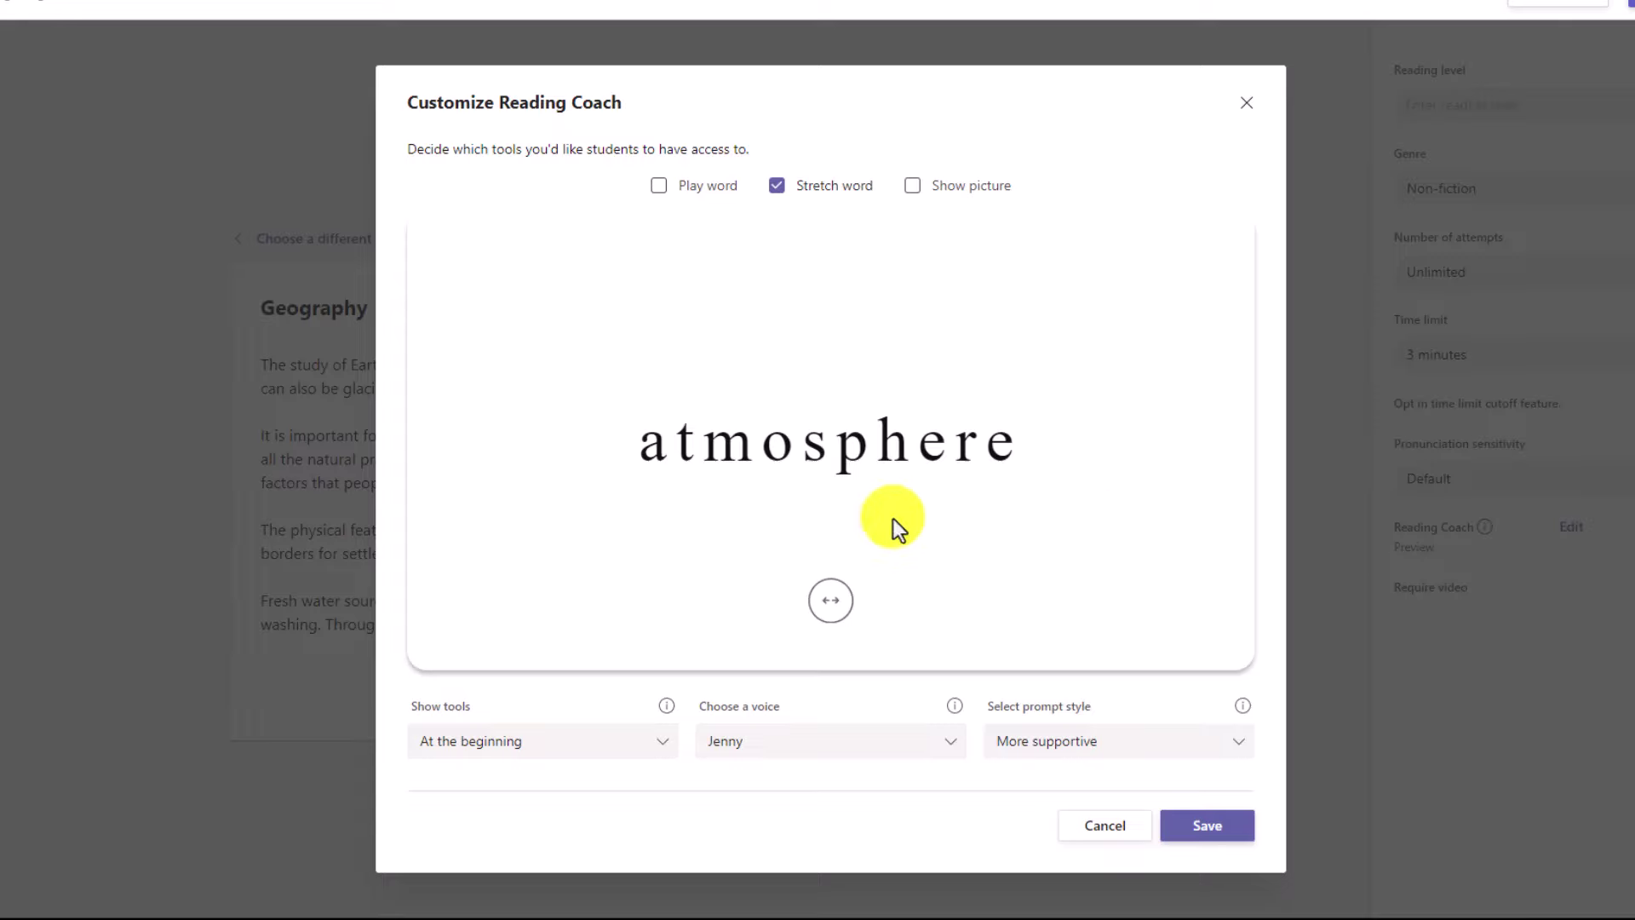
click(1088, 824)
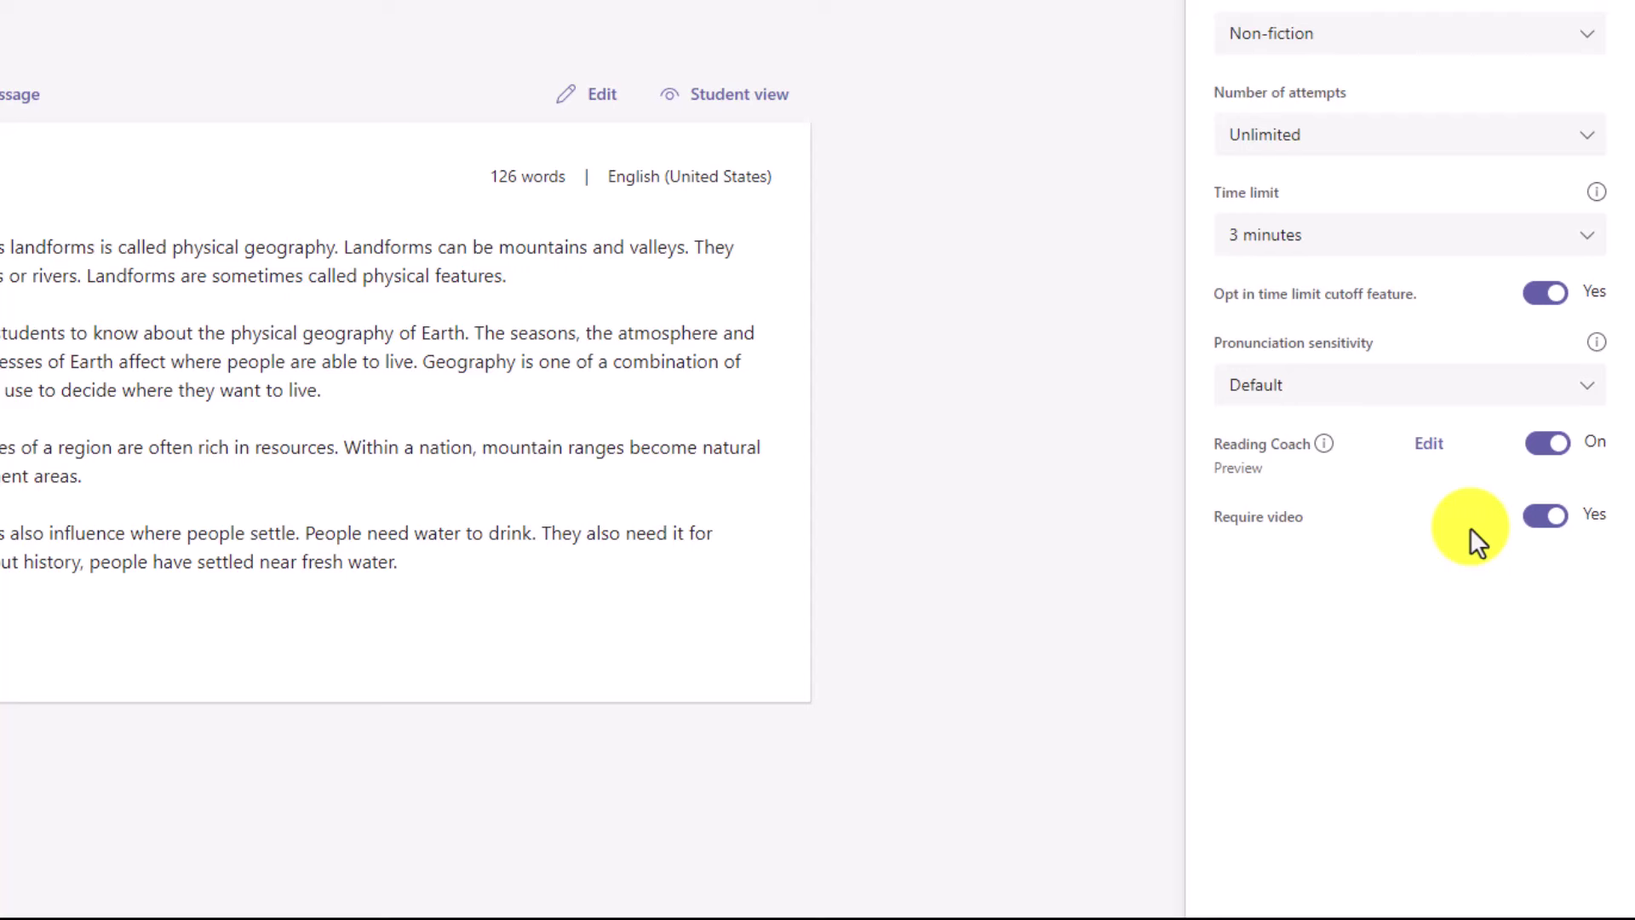
click(1545, 516)
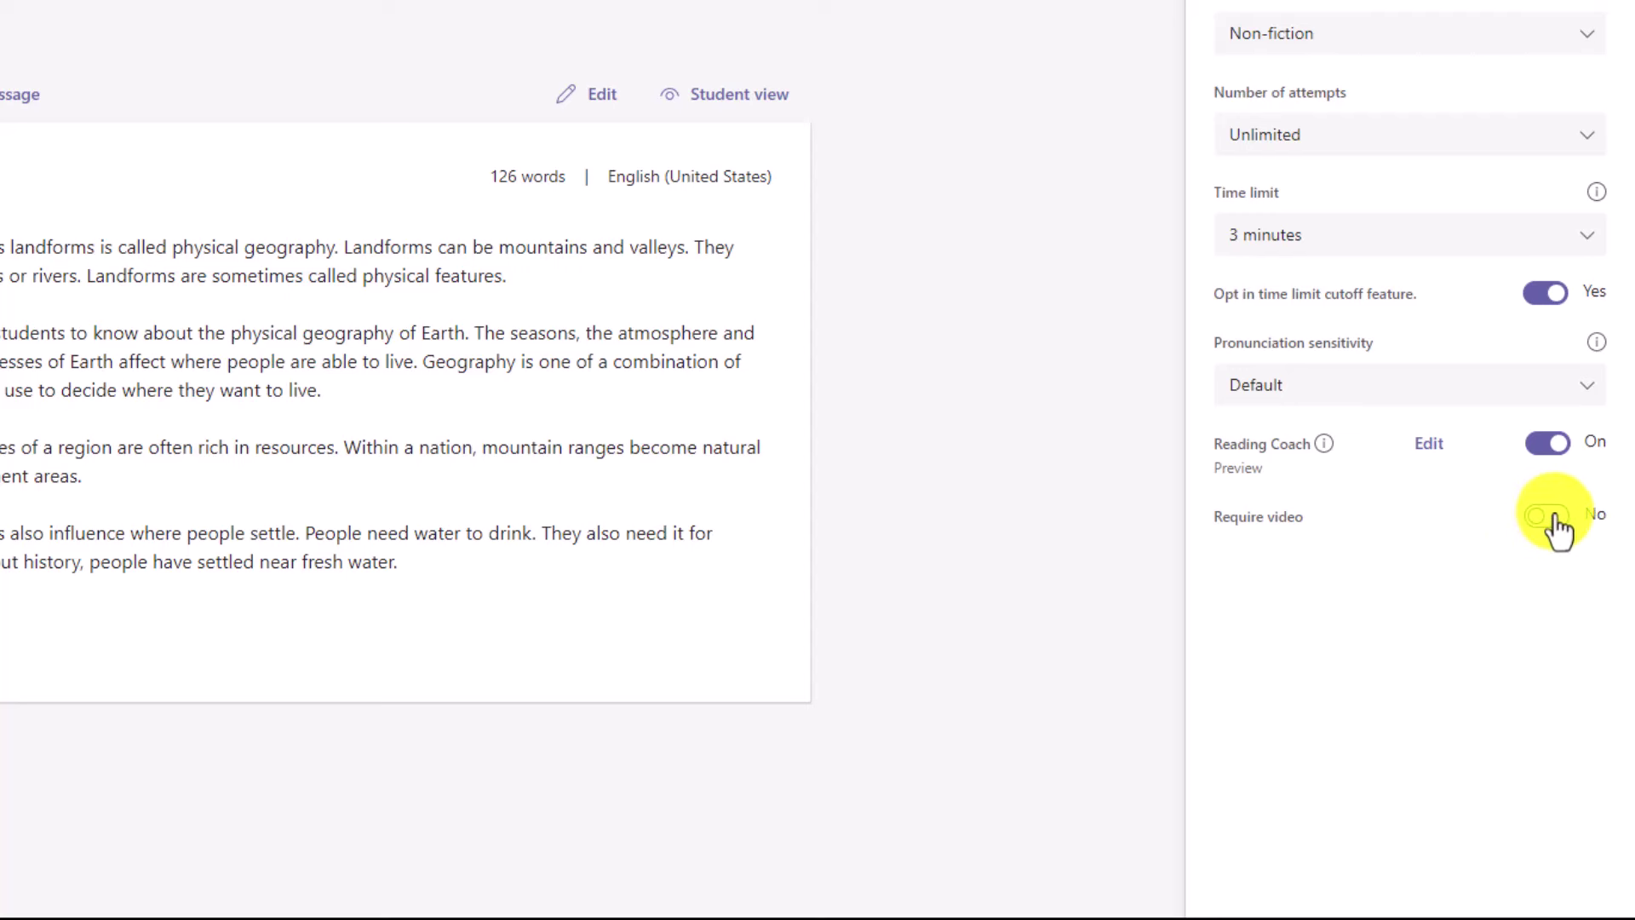
click(1546, 516)
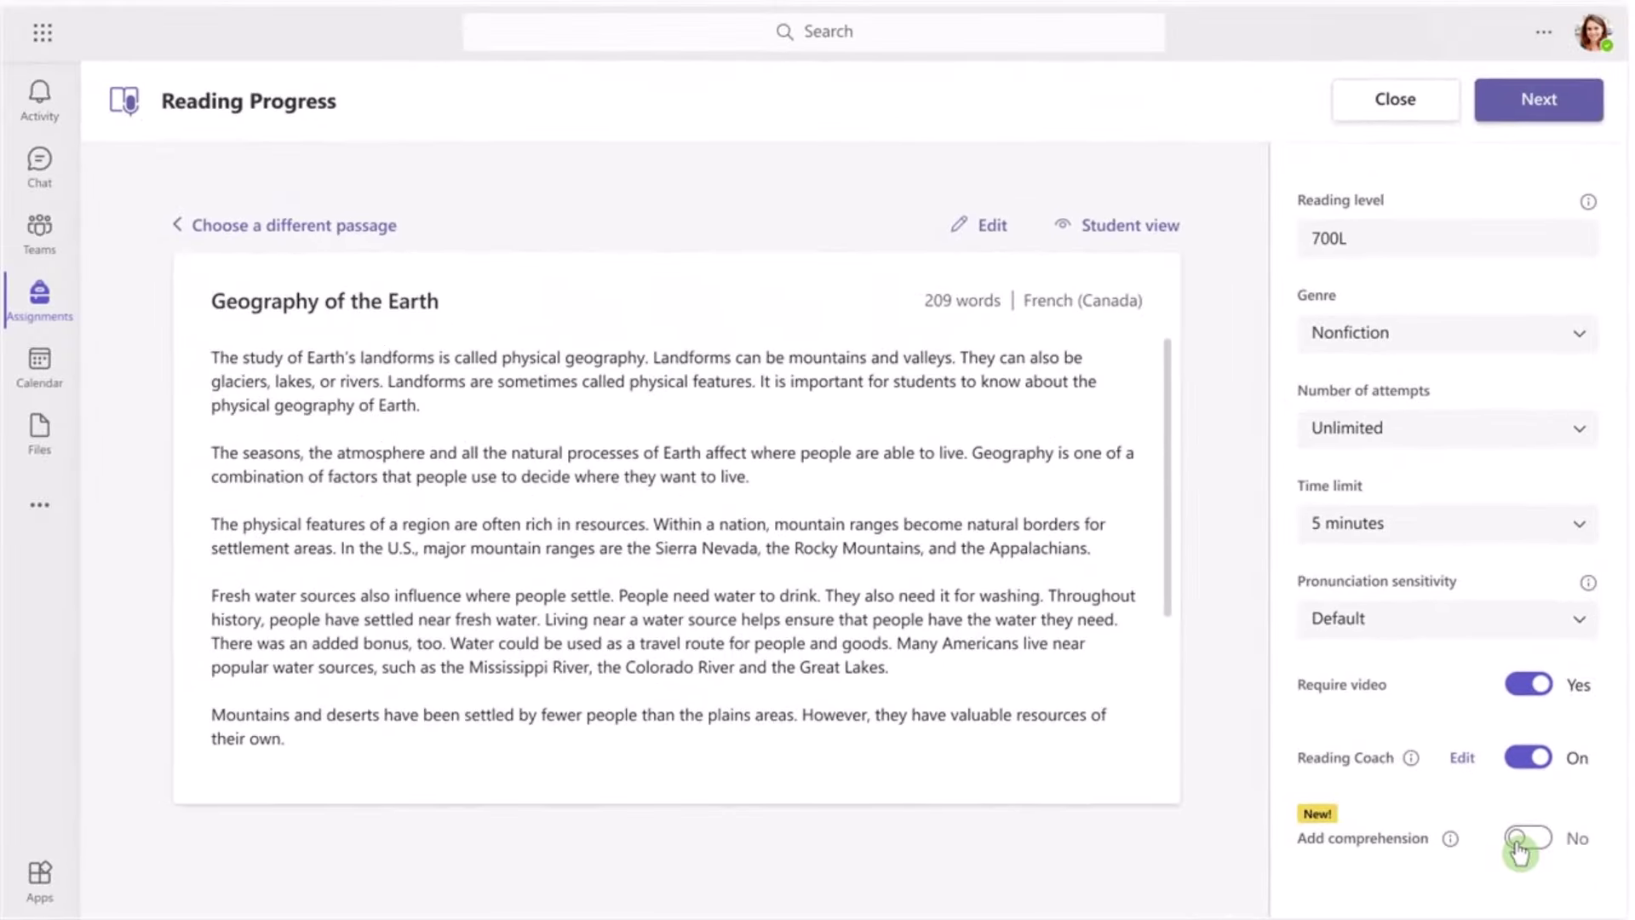
Turn on Add comprehension for the Geography passage
click(1524, 839)
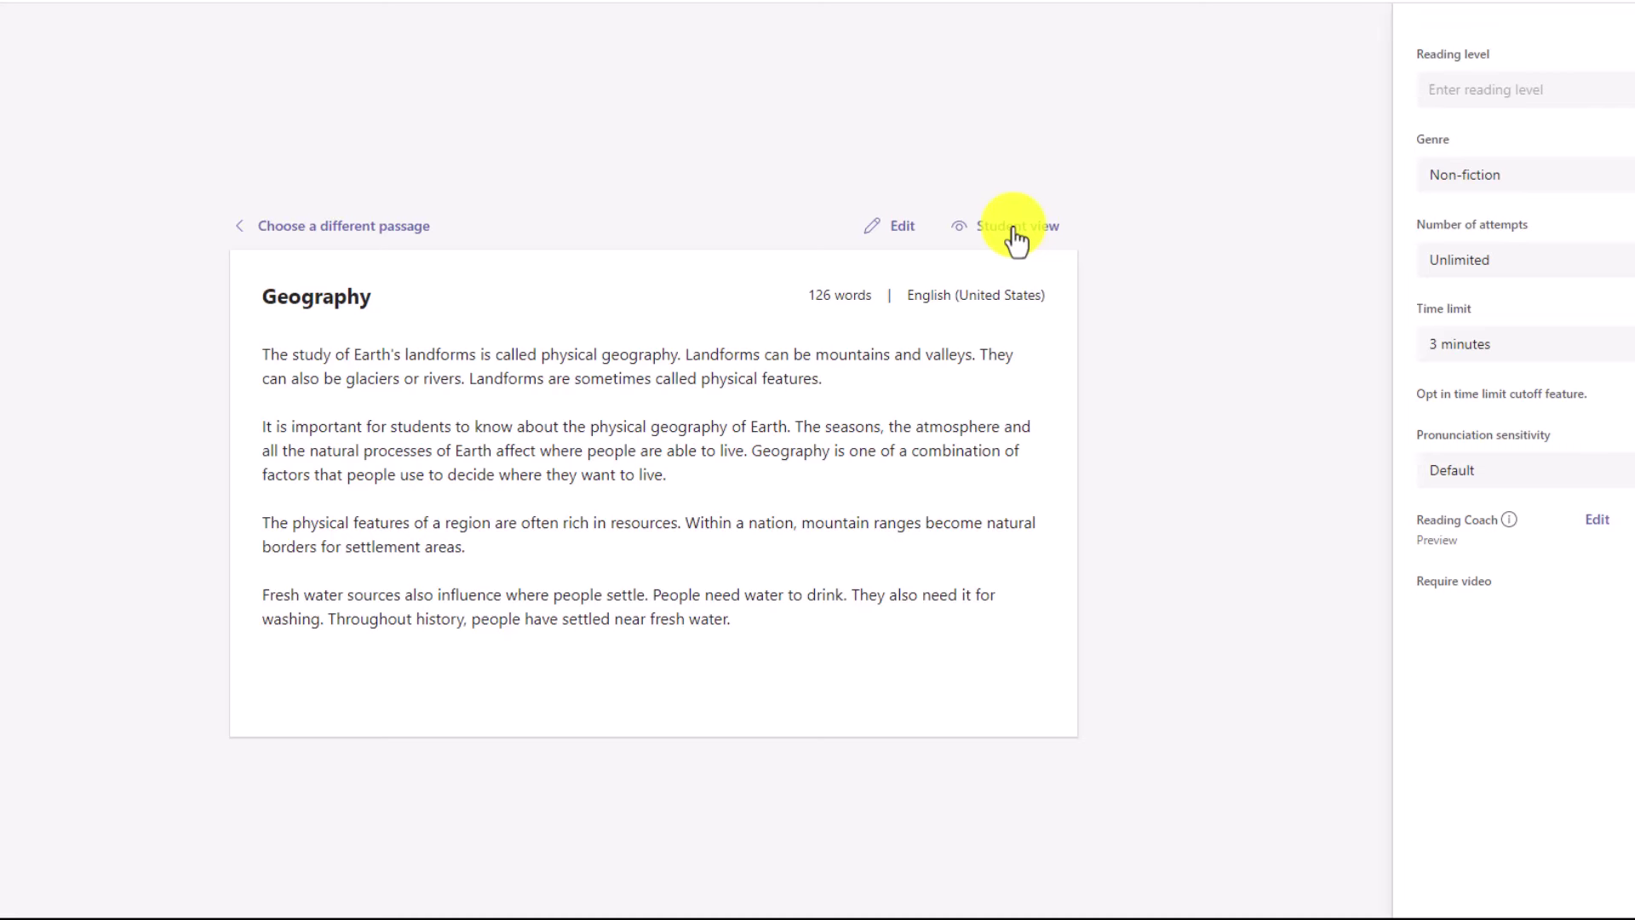
Preview as a student with camera and microphone allowed, start a practice reading, then exit
click(1014, 230)
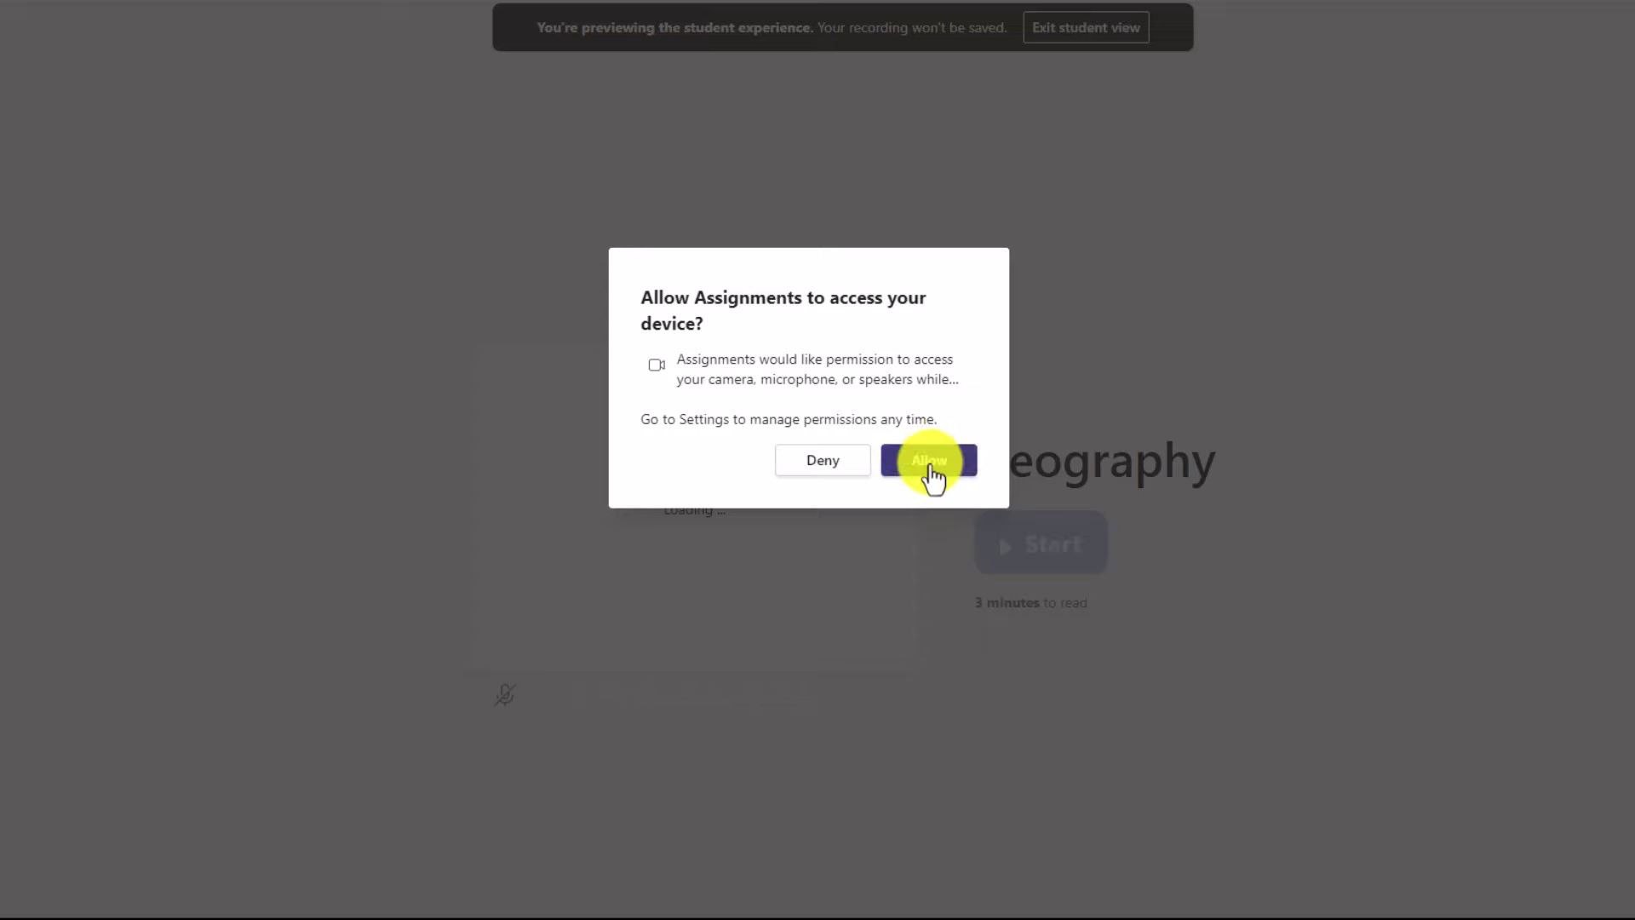
click(927, 460)
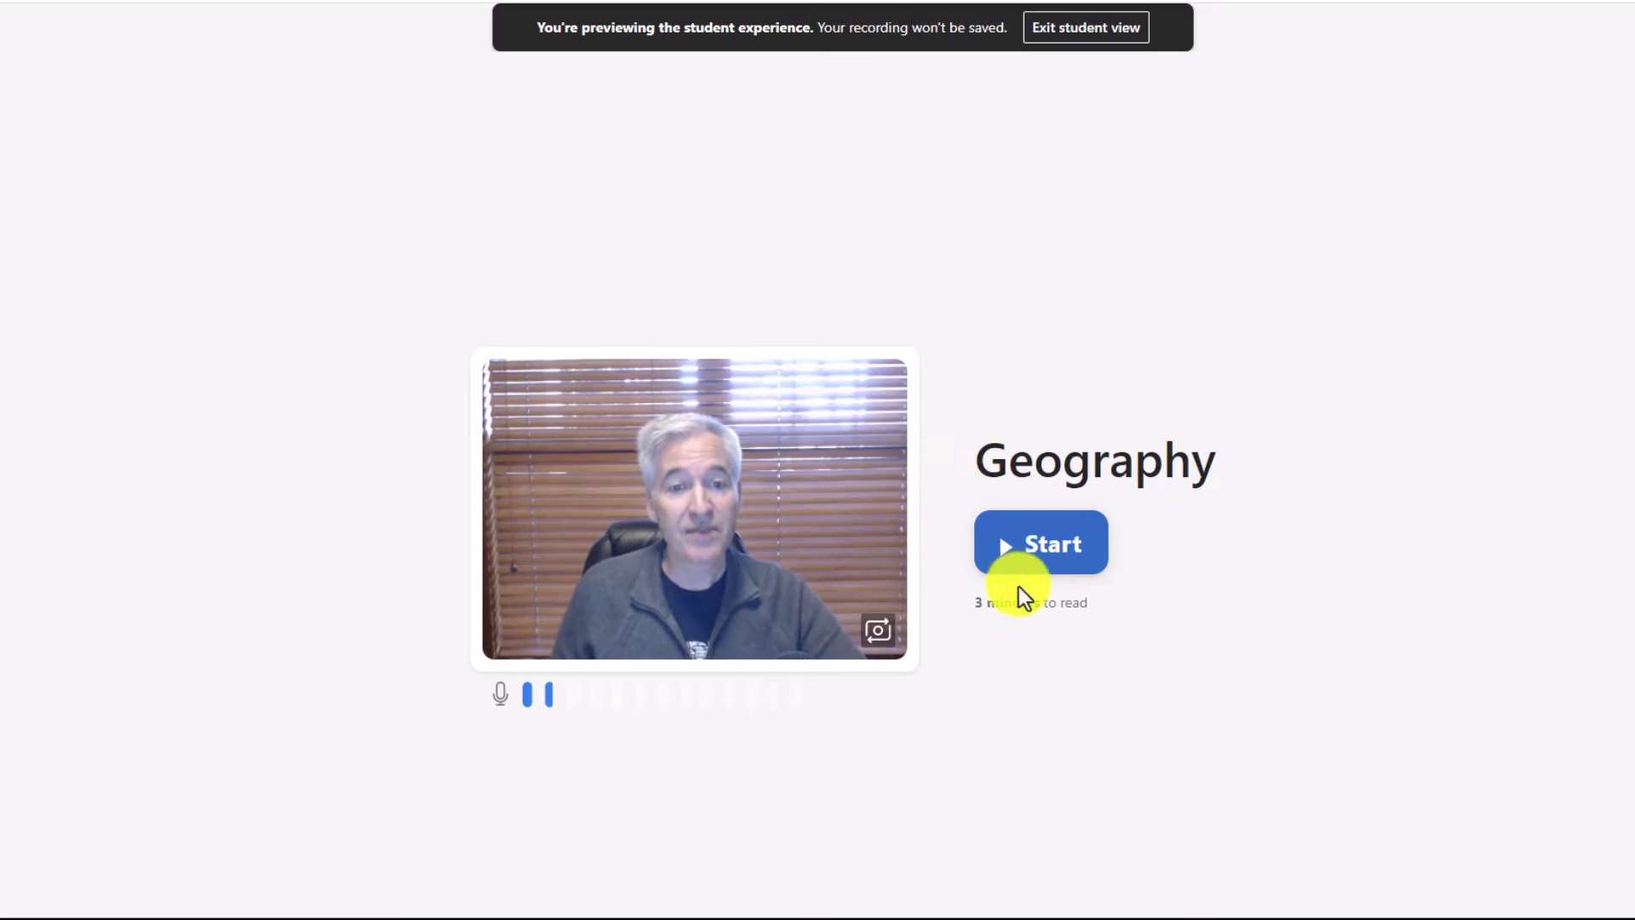
click(1063, 566)
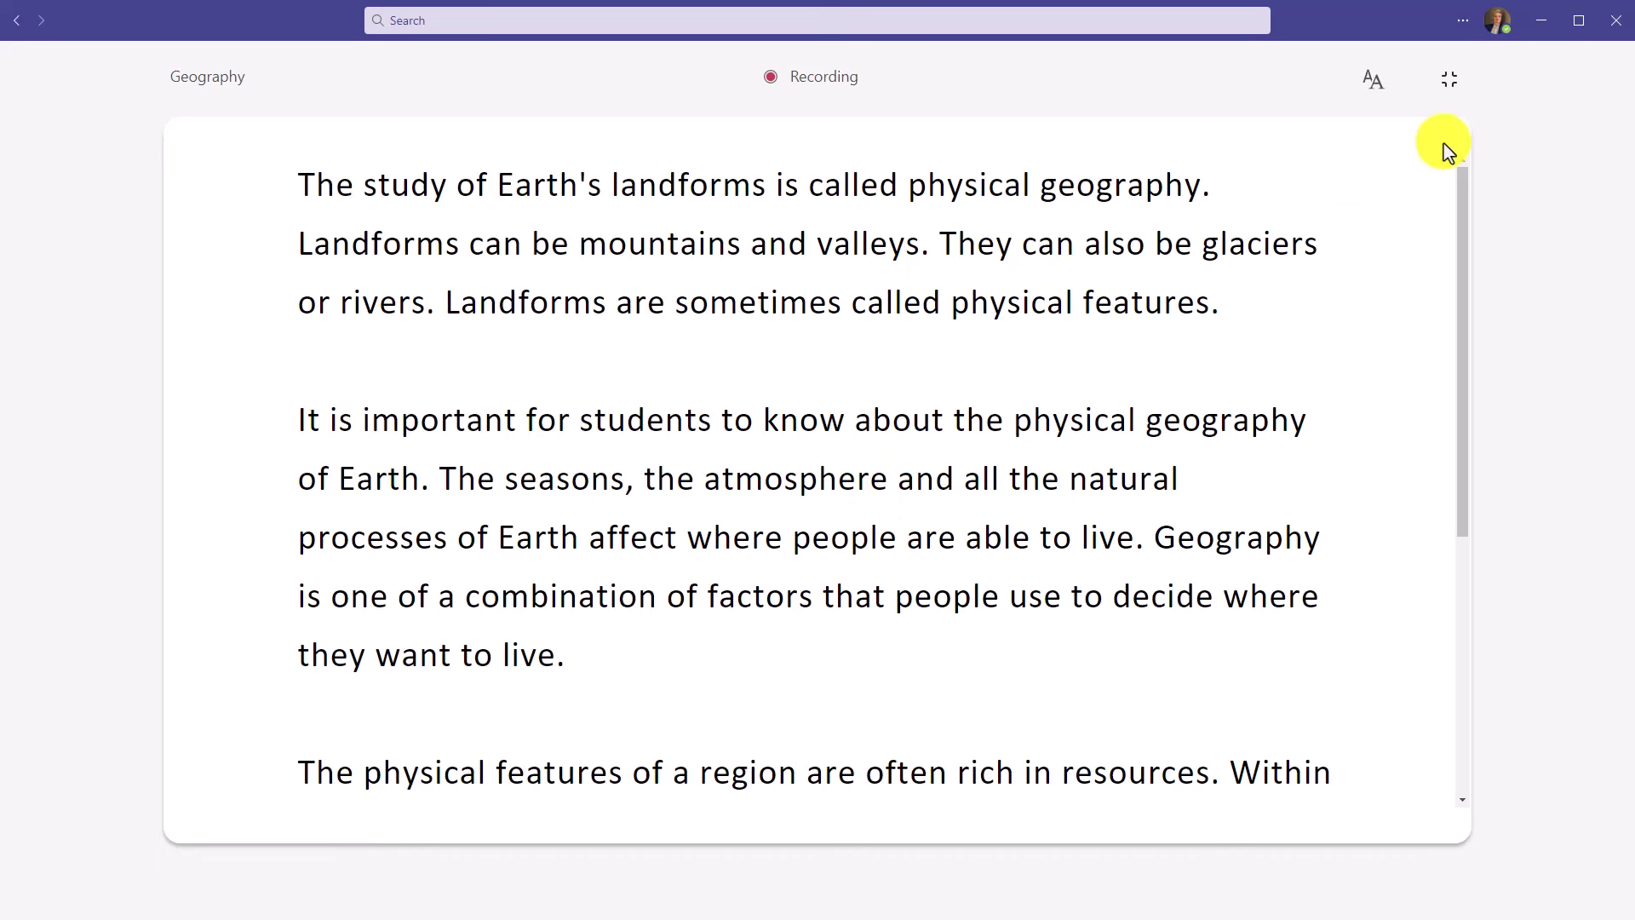
click(1449, 83)
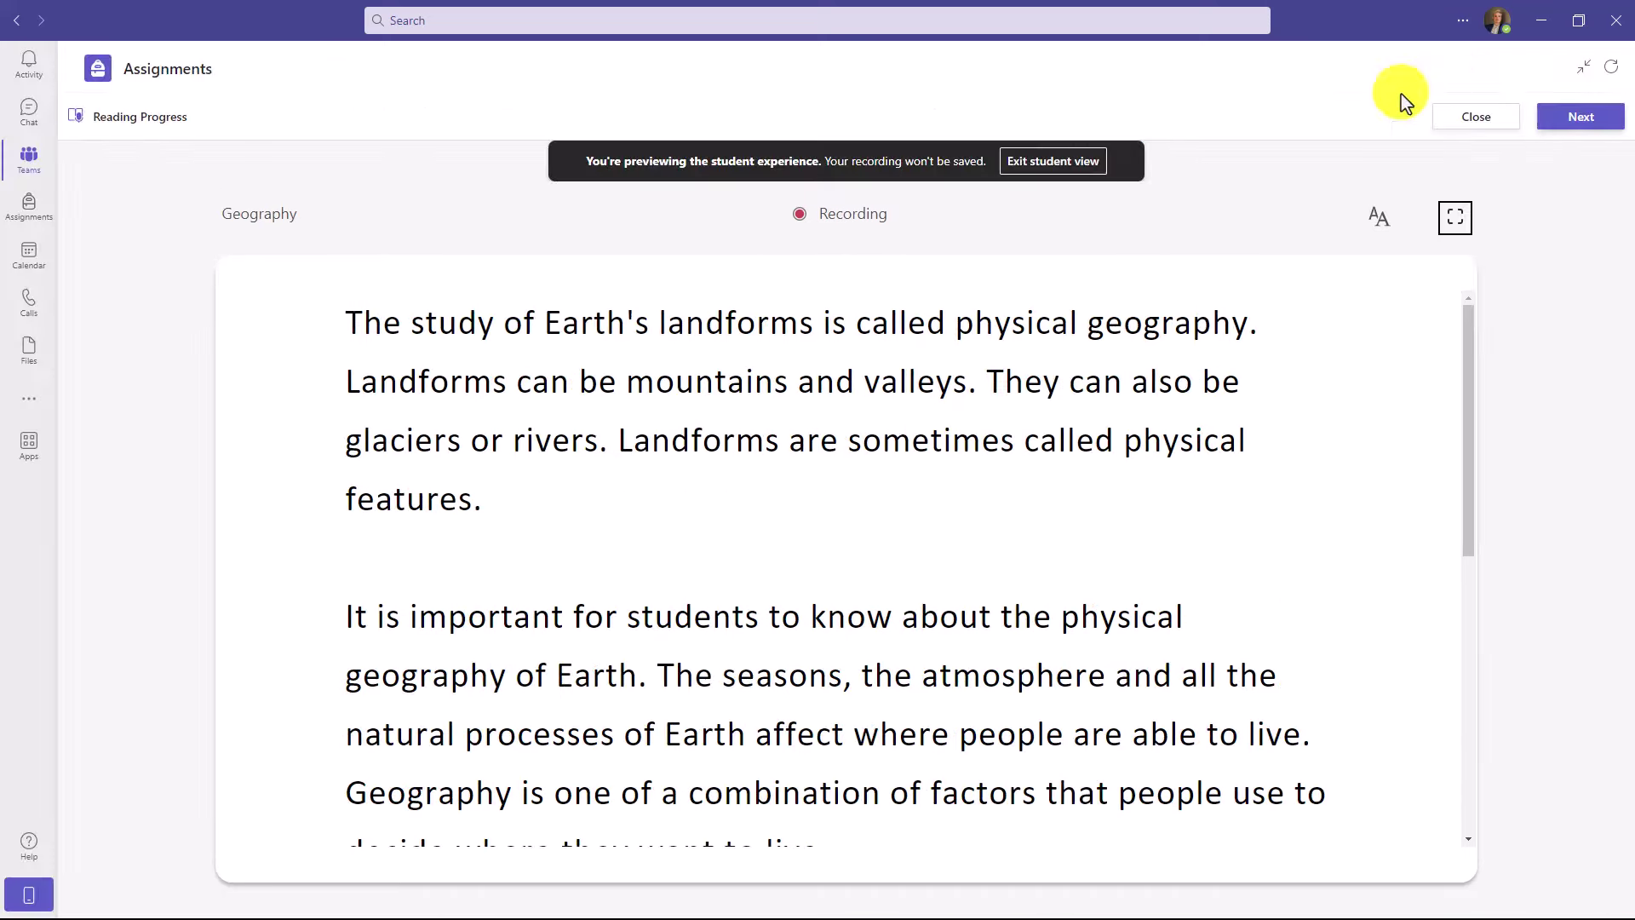
click(1061, 166)
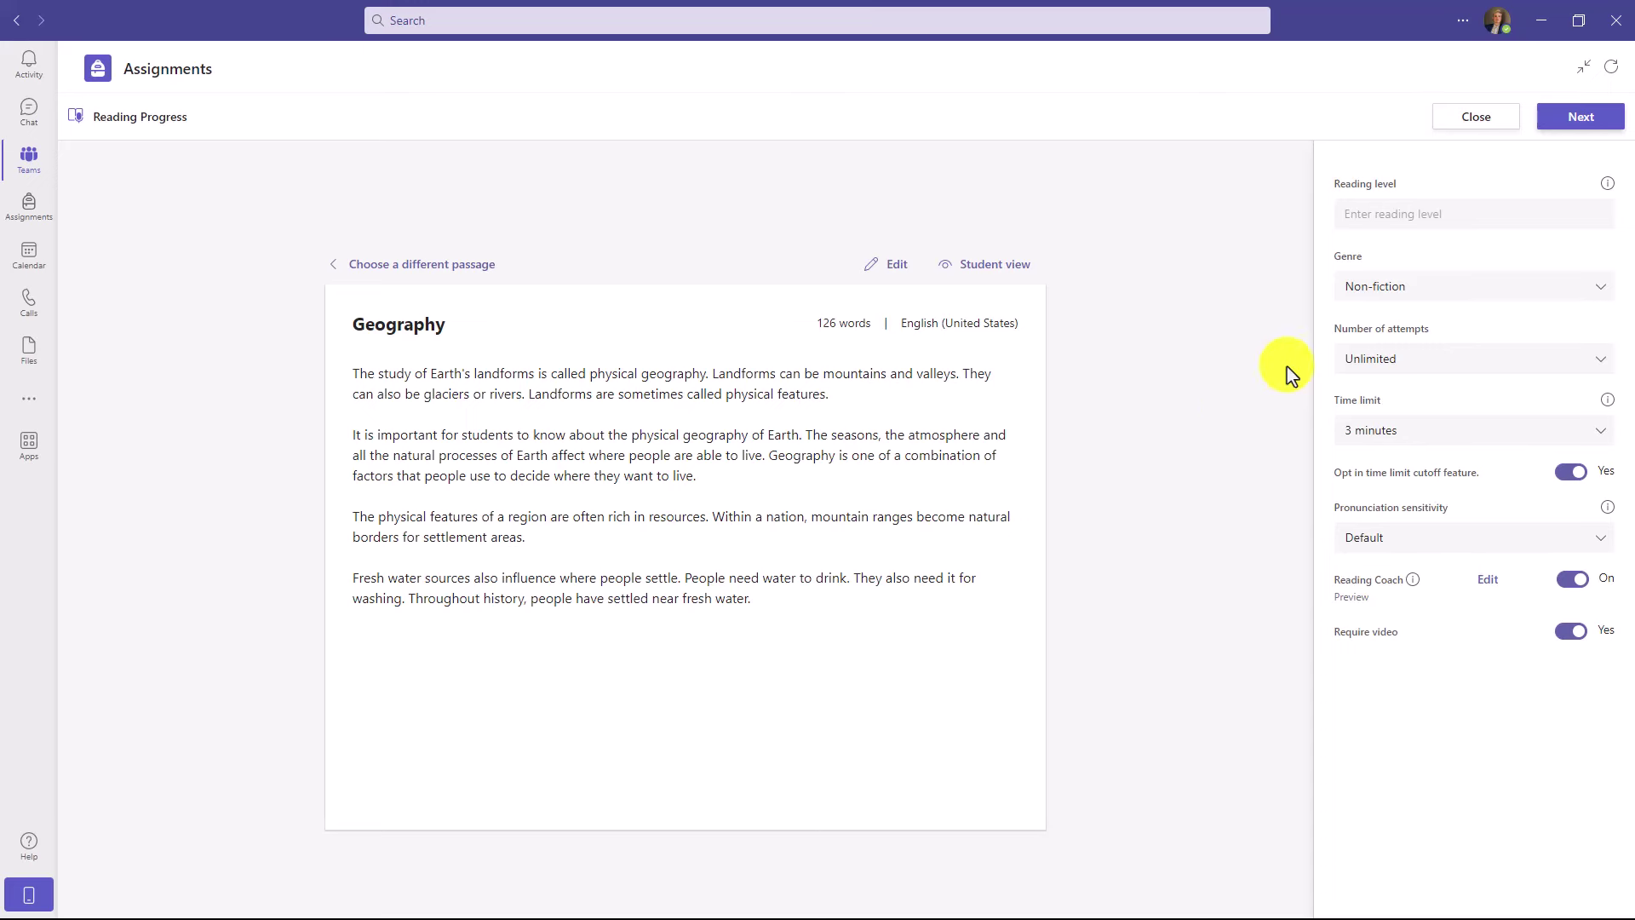
Continue to assignment details, keep All students as recipients, and assign the Geography passage
click(1590, 119)
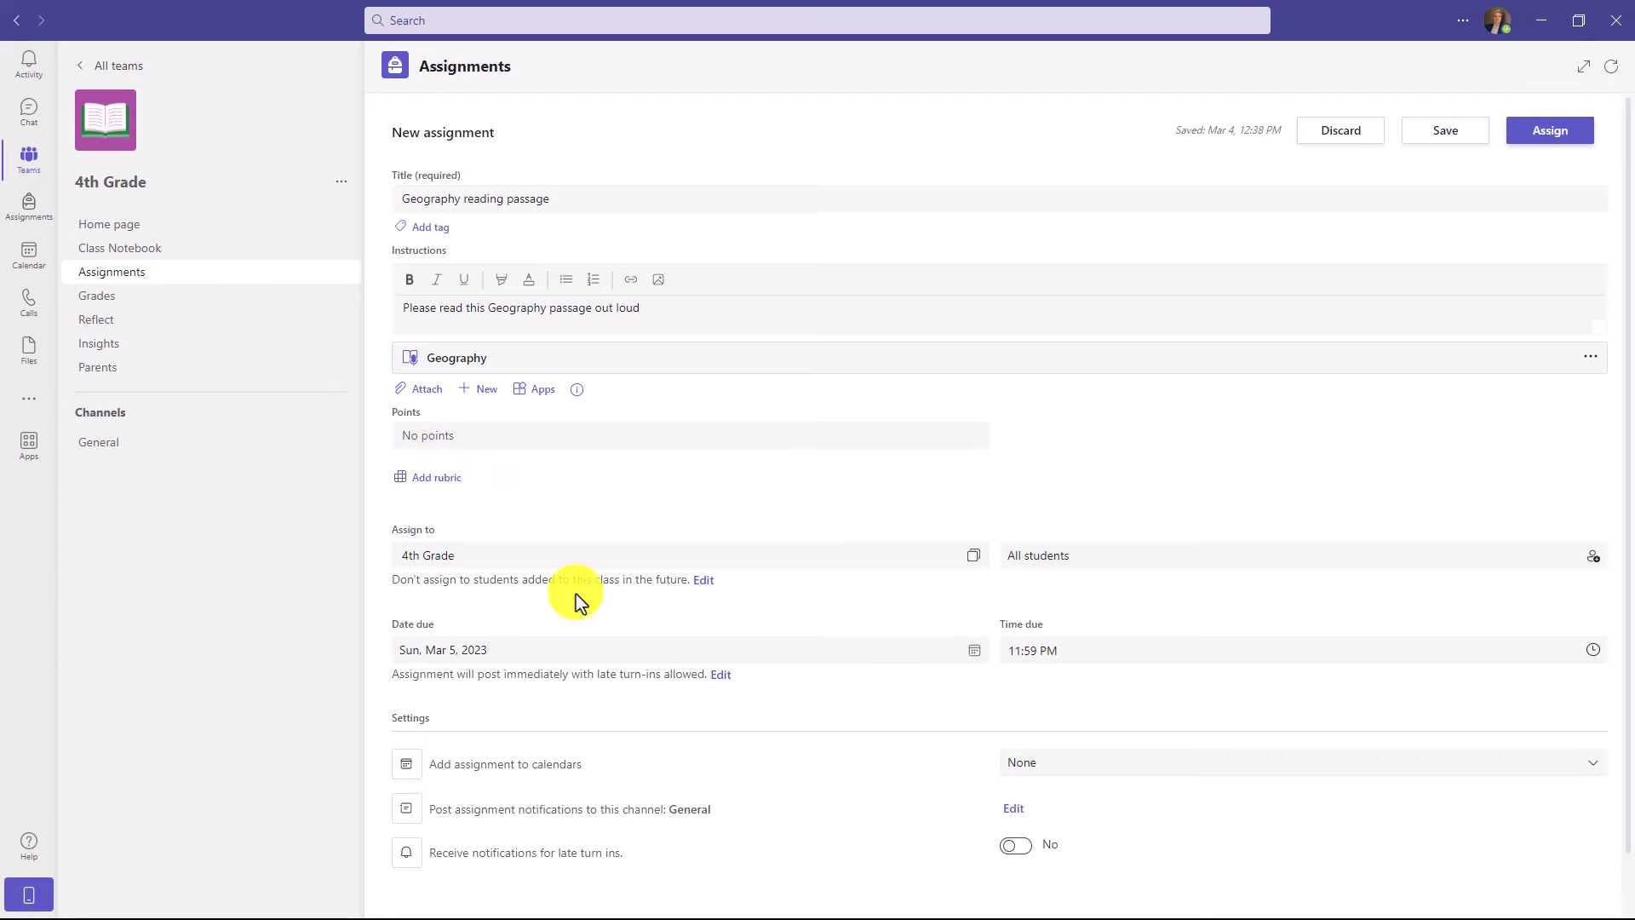
click(1052, 557)
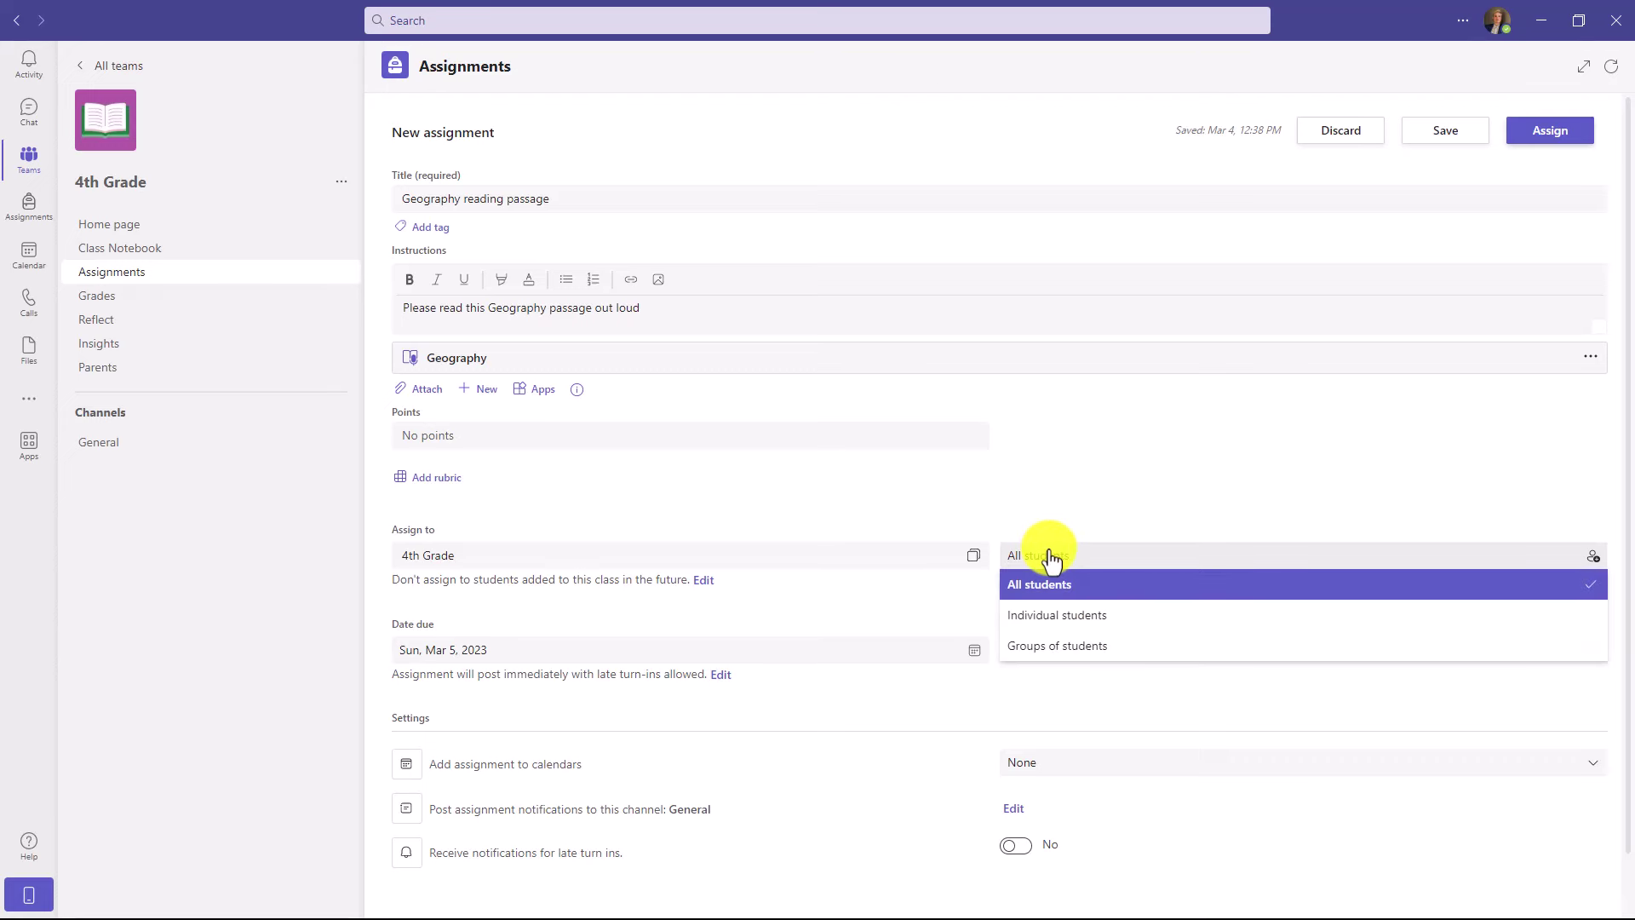
click(1047, 480)
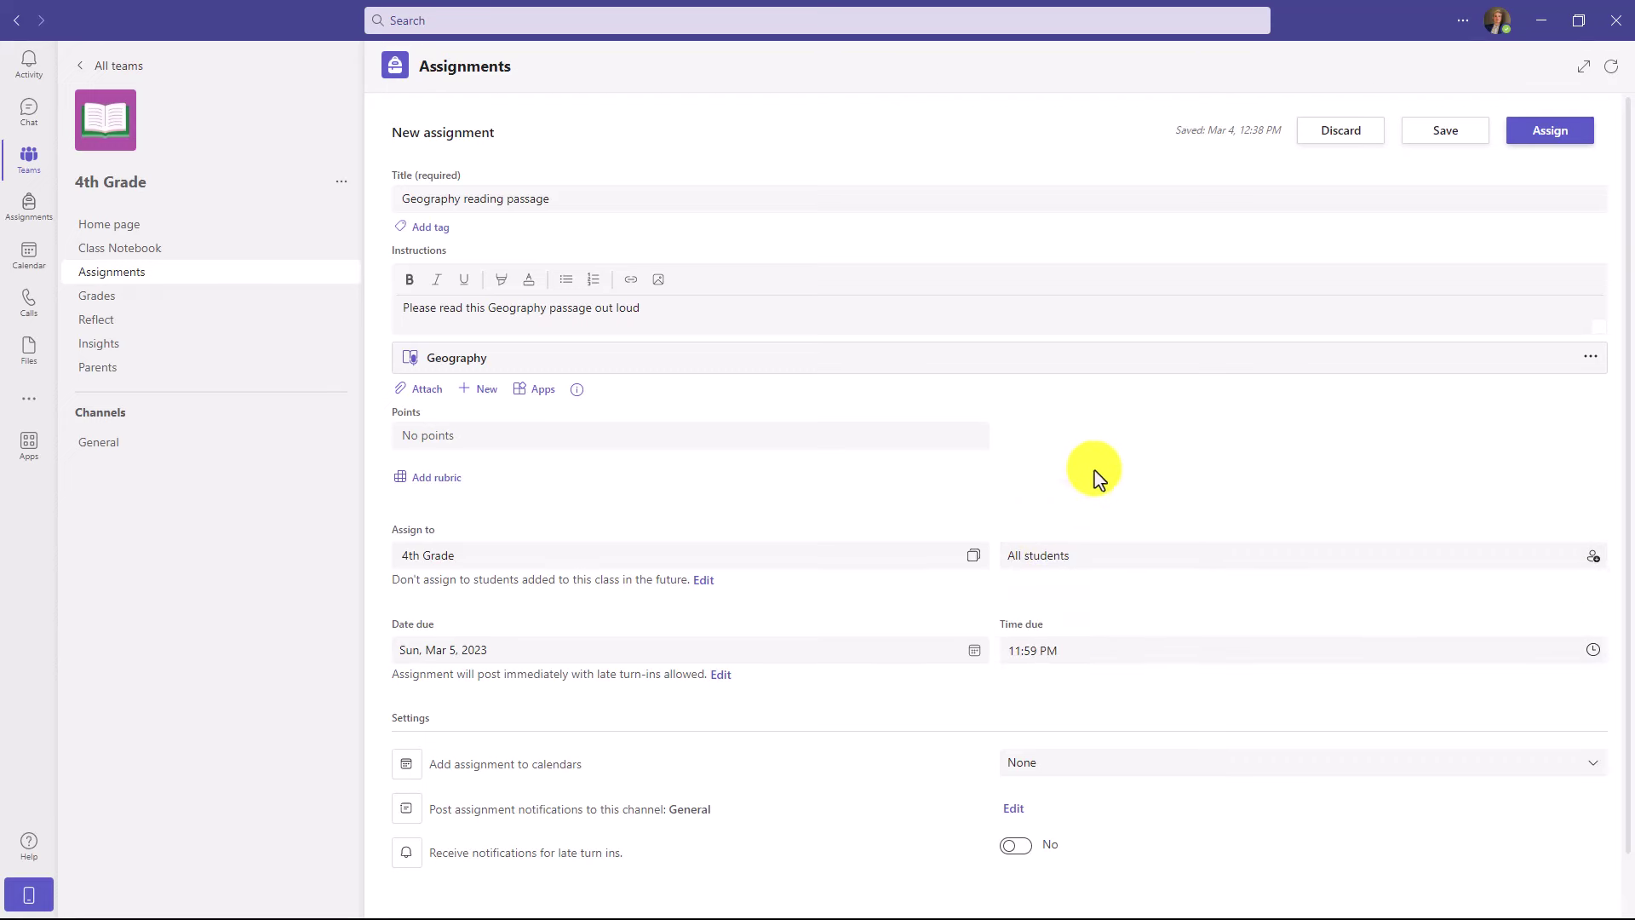
click(1559, 137)
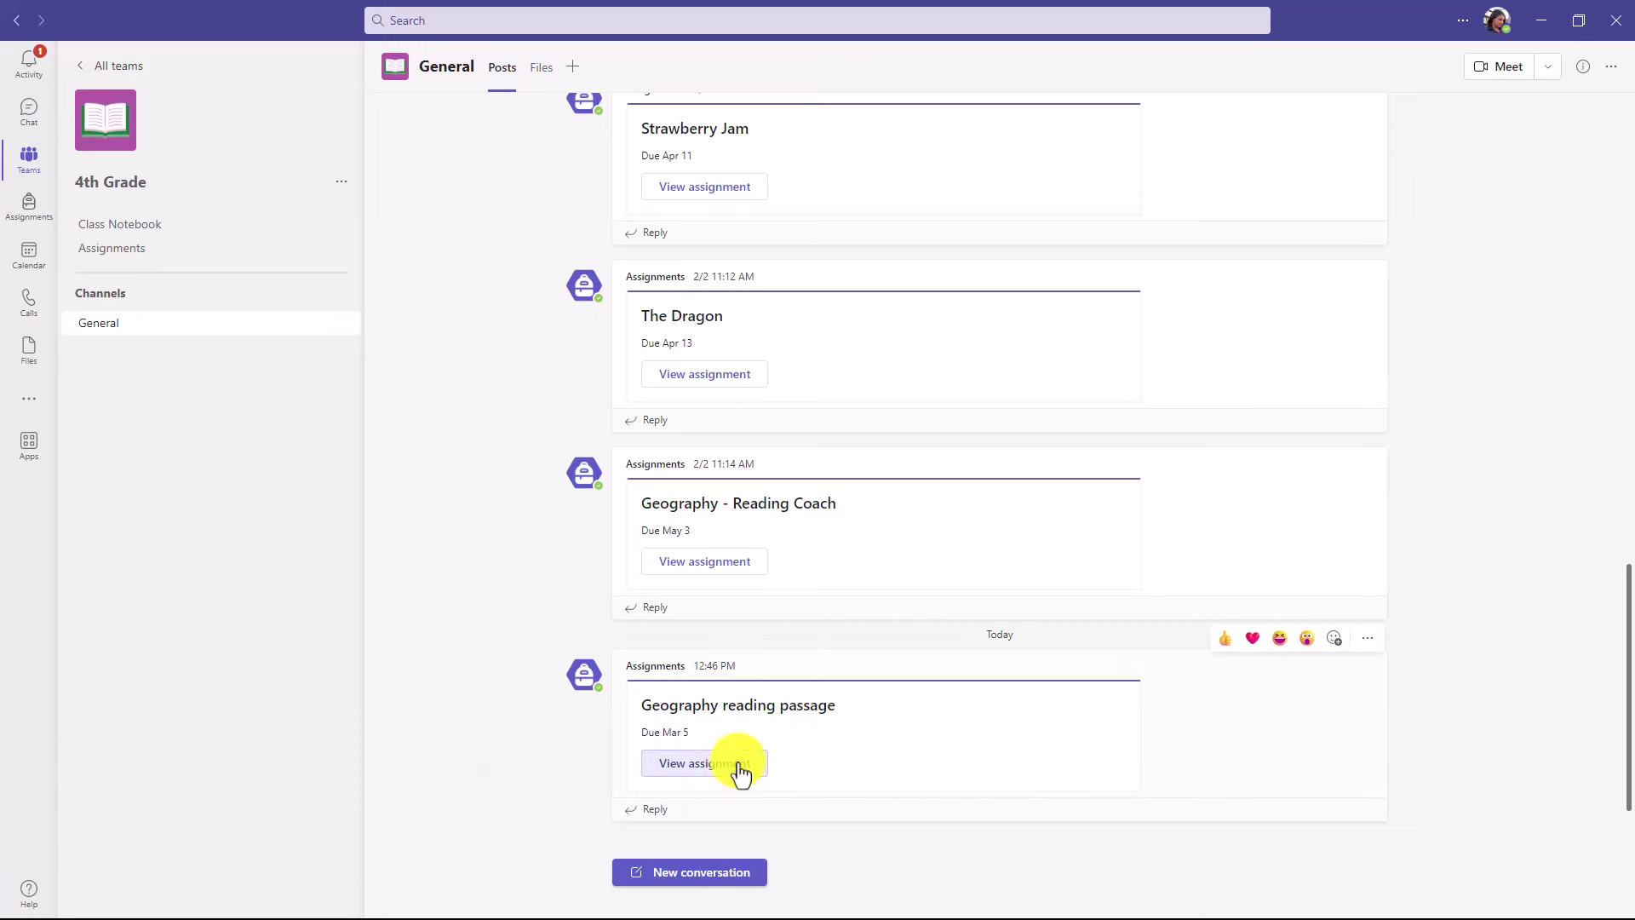
Open the Geography reading passage assignment and grant camera and microphone access
click(738, 764)
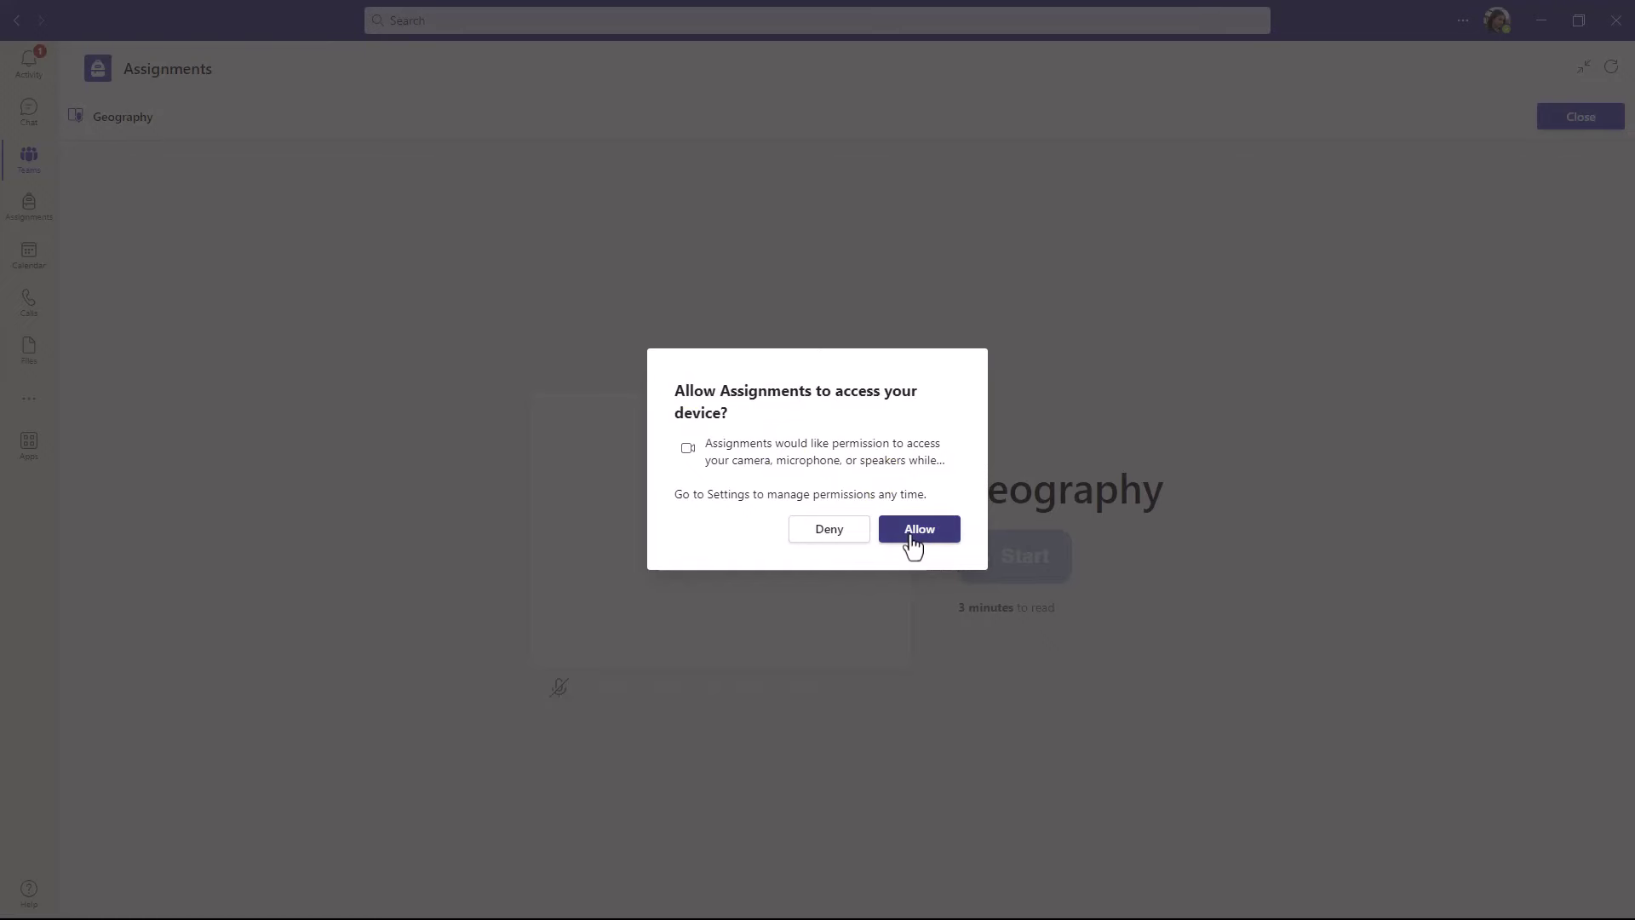
click(911, 537)
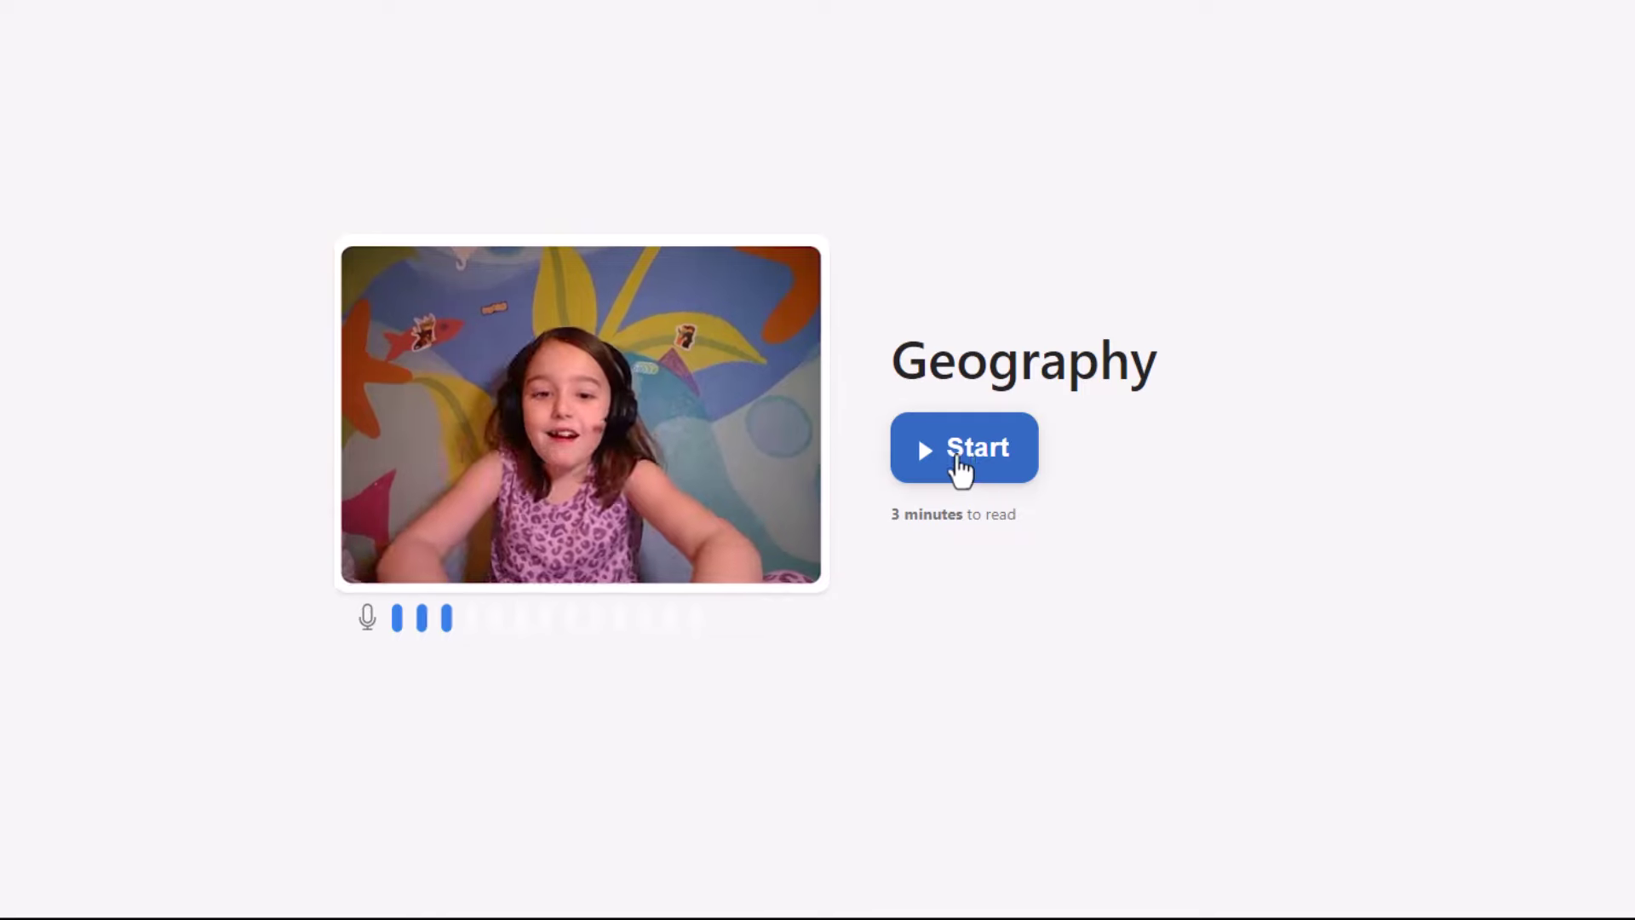
Read the passage aloud in Comic Sans at text size 20, finishing at the 1:27 preview
click(960, 450)
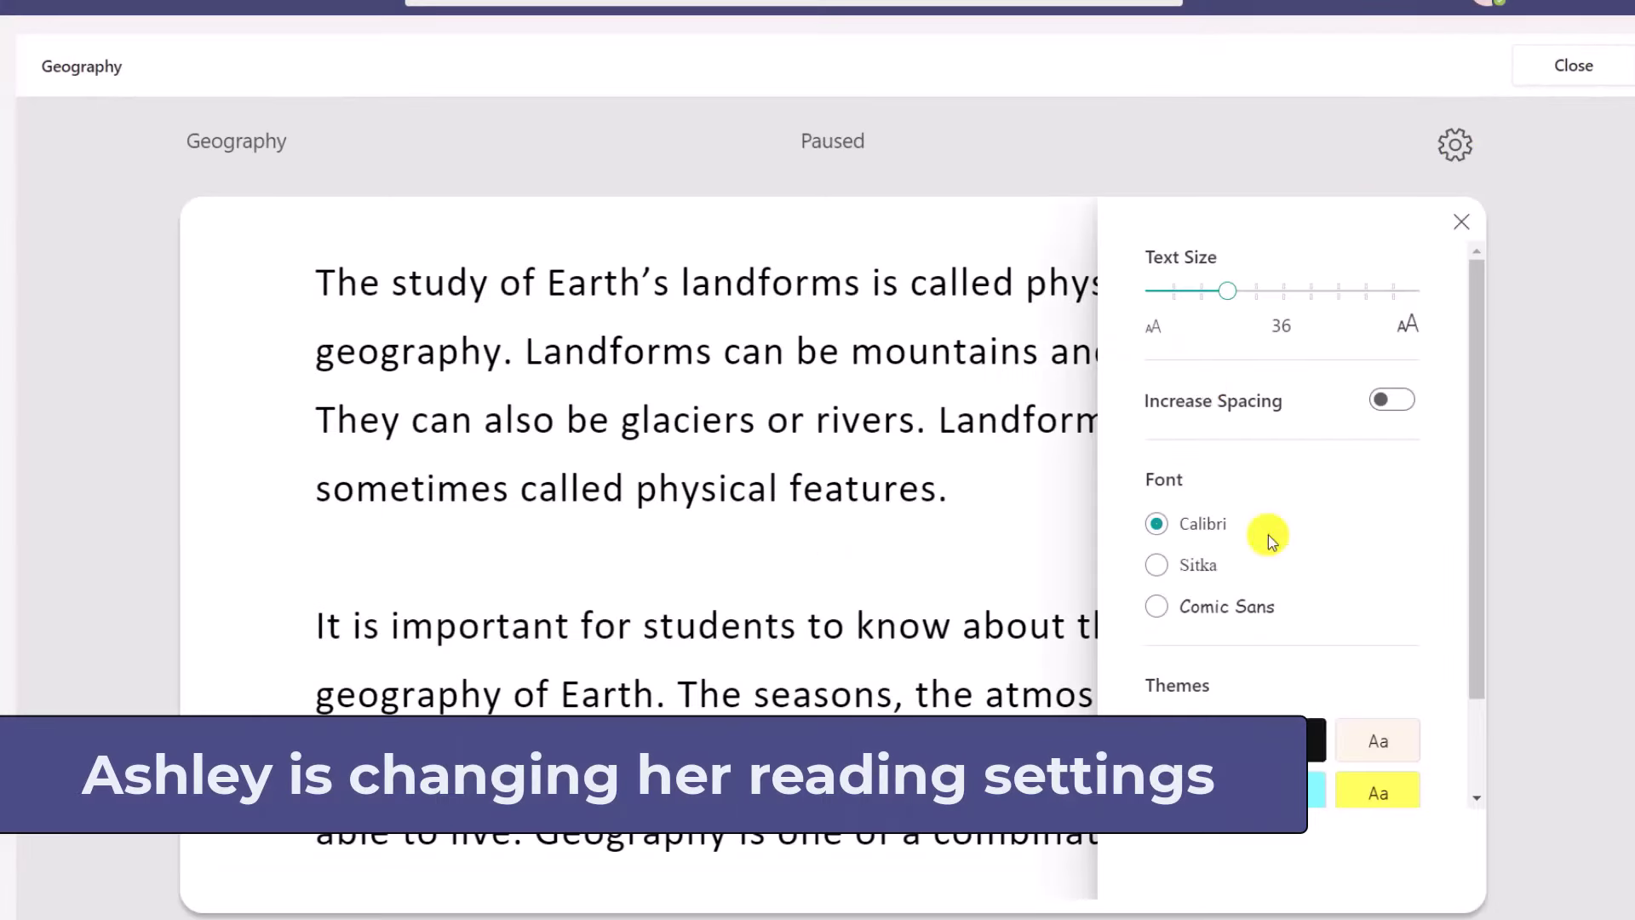
click(1157, 607)
drag(1198, 290, 1172, 290)
click(1464, 227)
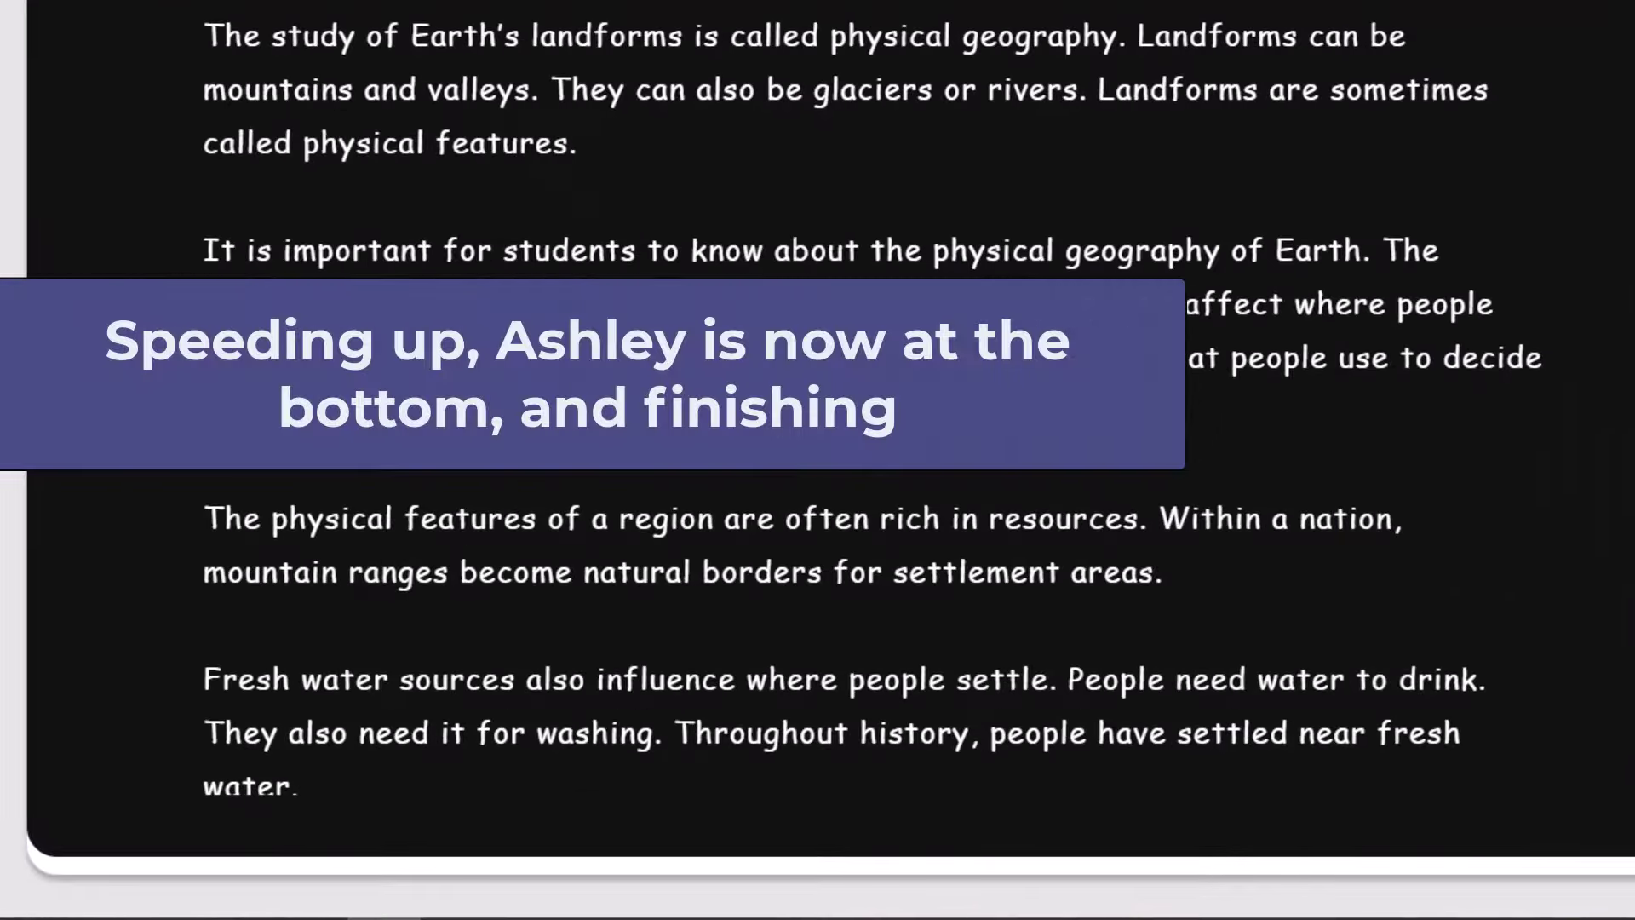
scroll(872, 402, down, 2)
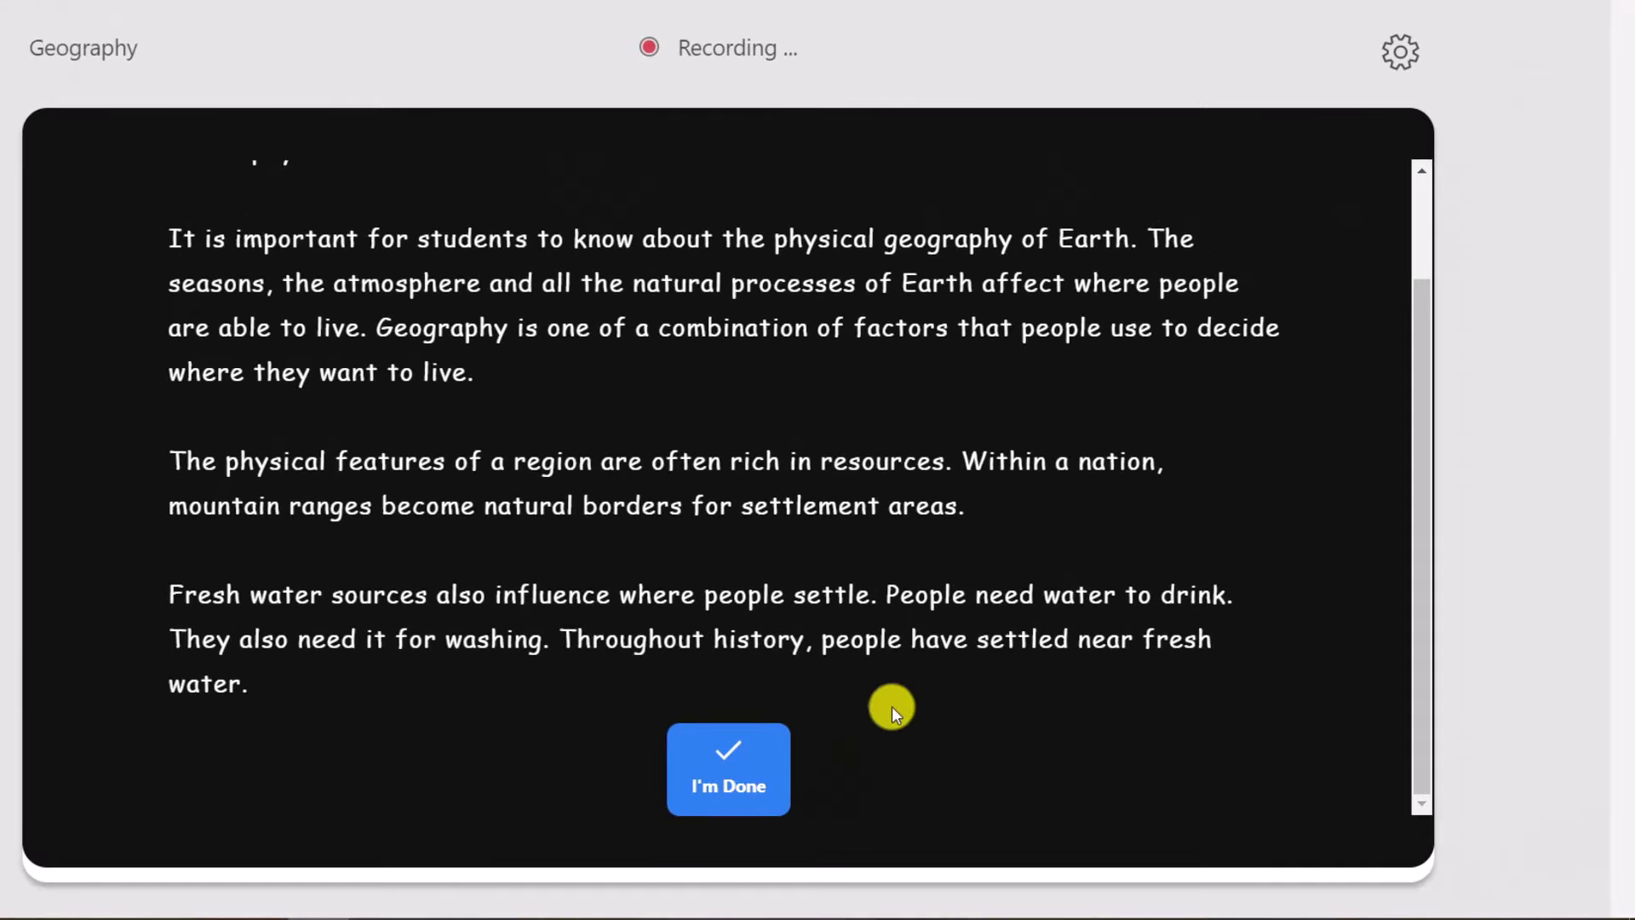
click(728, 769)
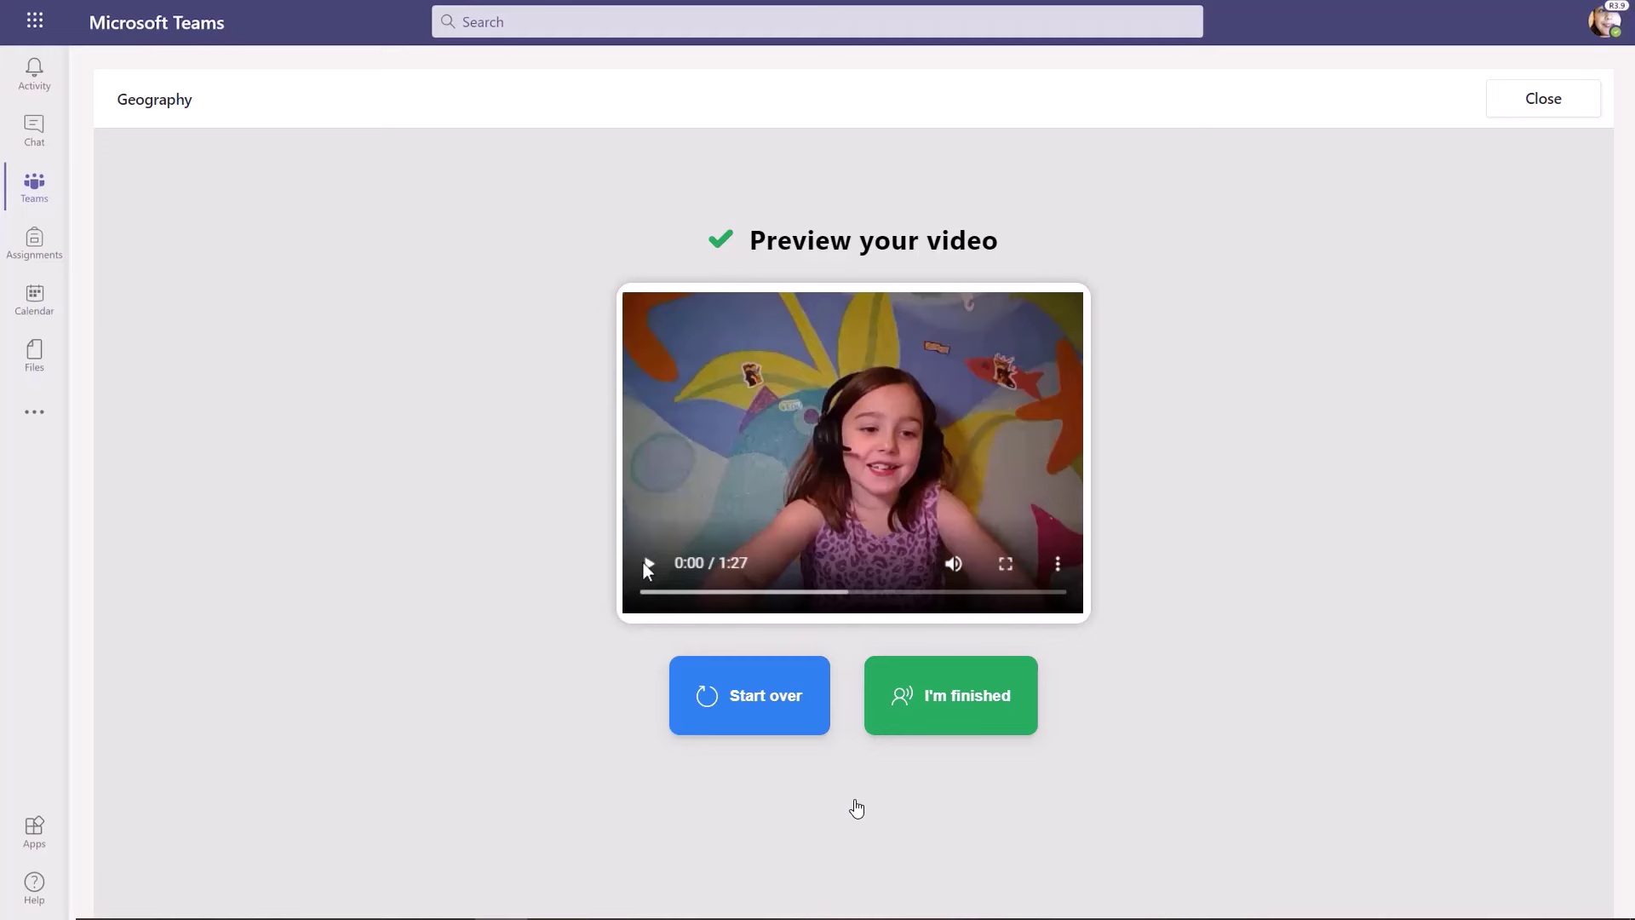
Play back the recorded reading, then submit it to reach Reading Coach's five challenging words
click(647, 564)
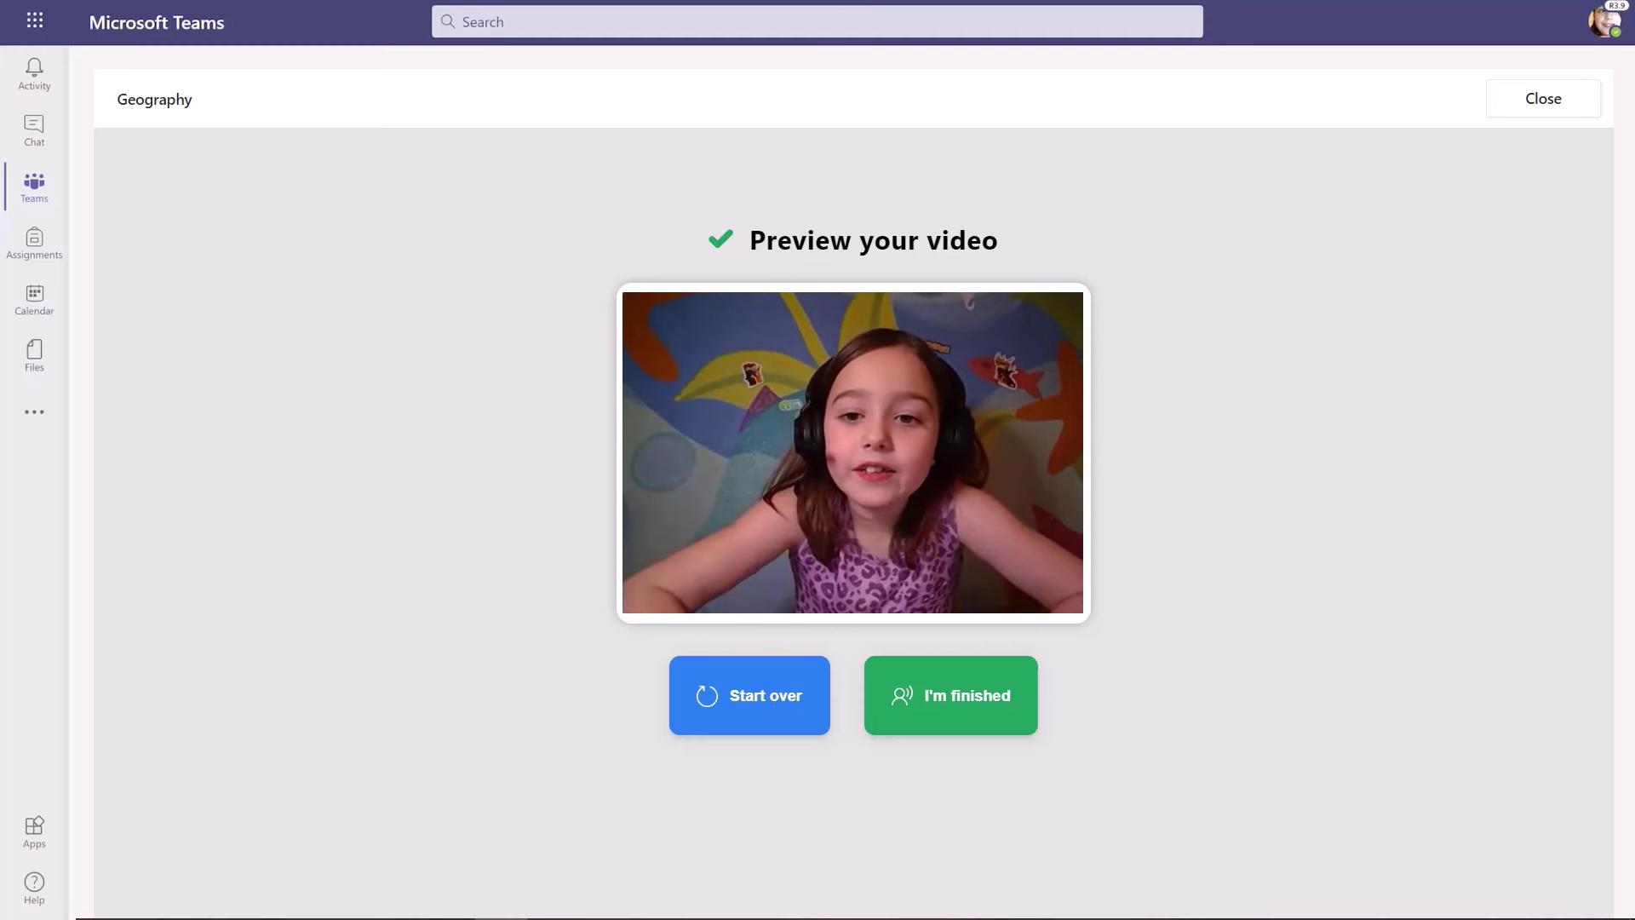
click(738, 704)
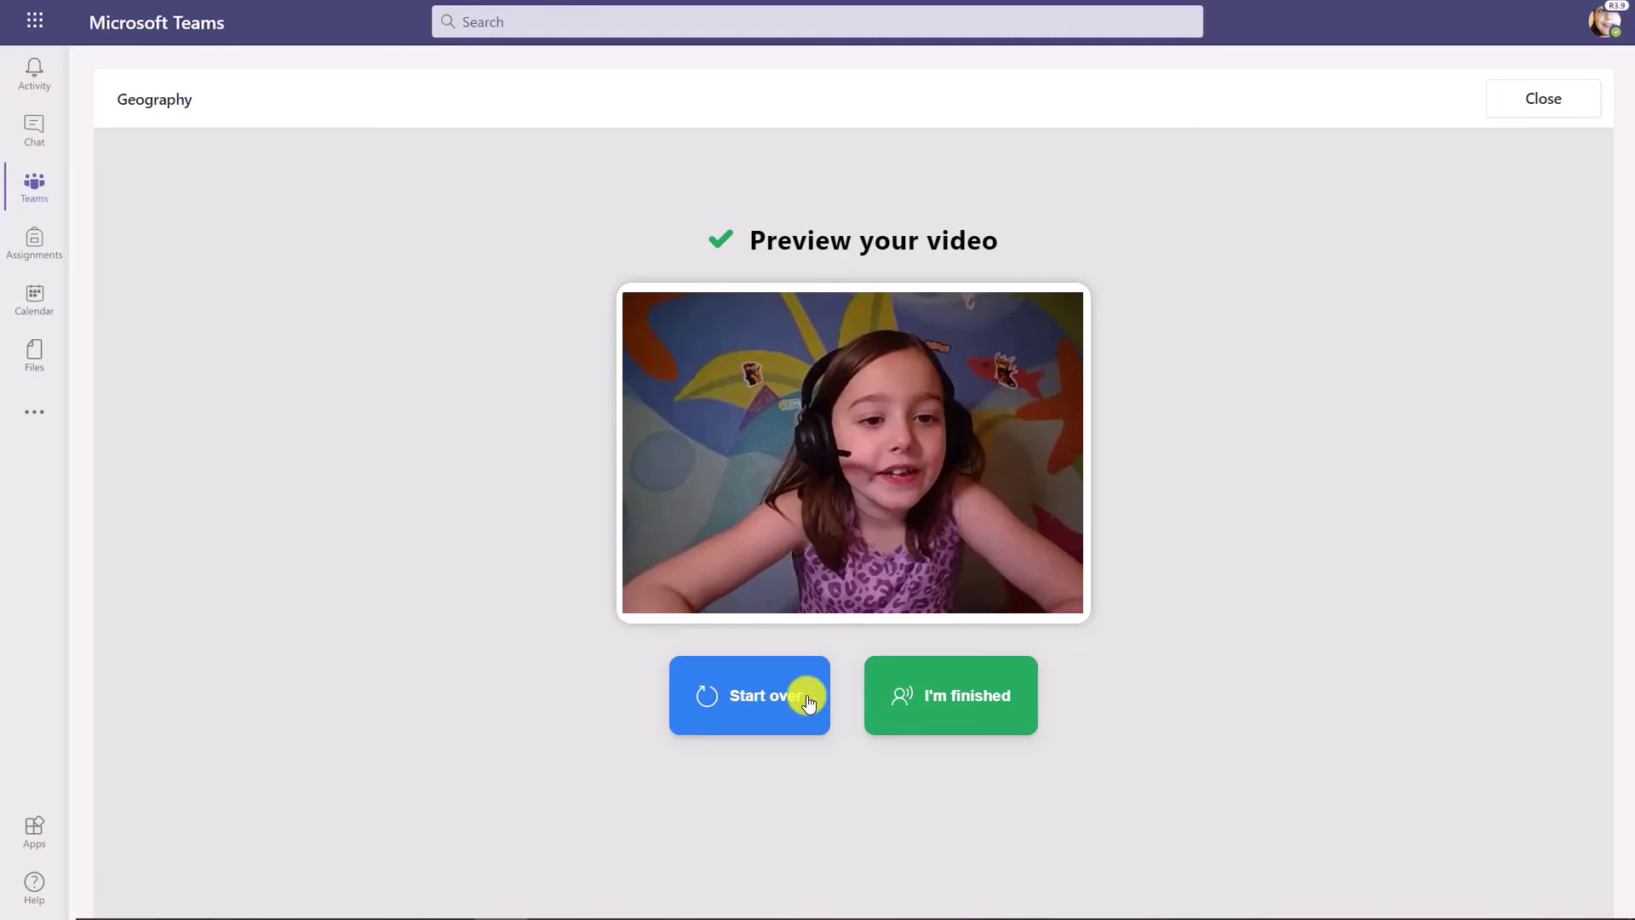
click(970, 698)
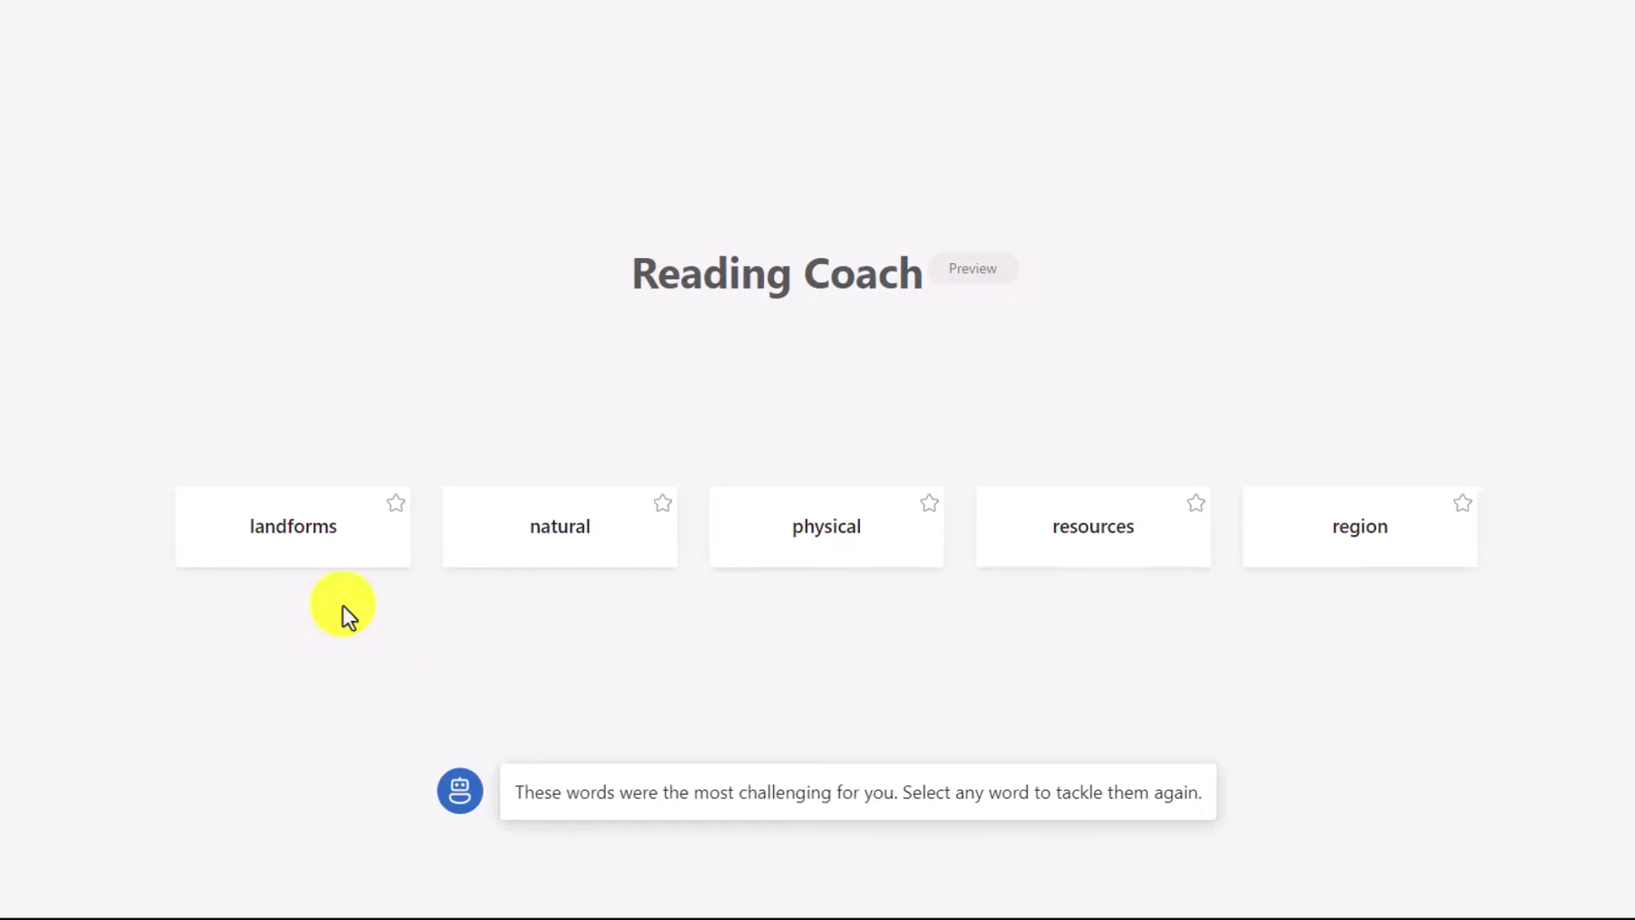
Practise 'landforms' with syllables, audio, a picture and two recorded attempts
click(303, 542)
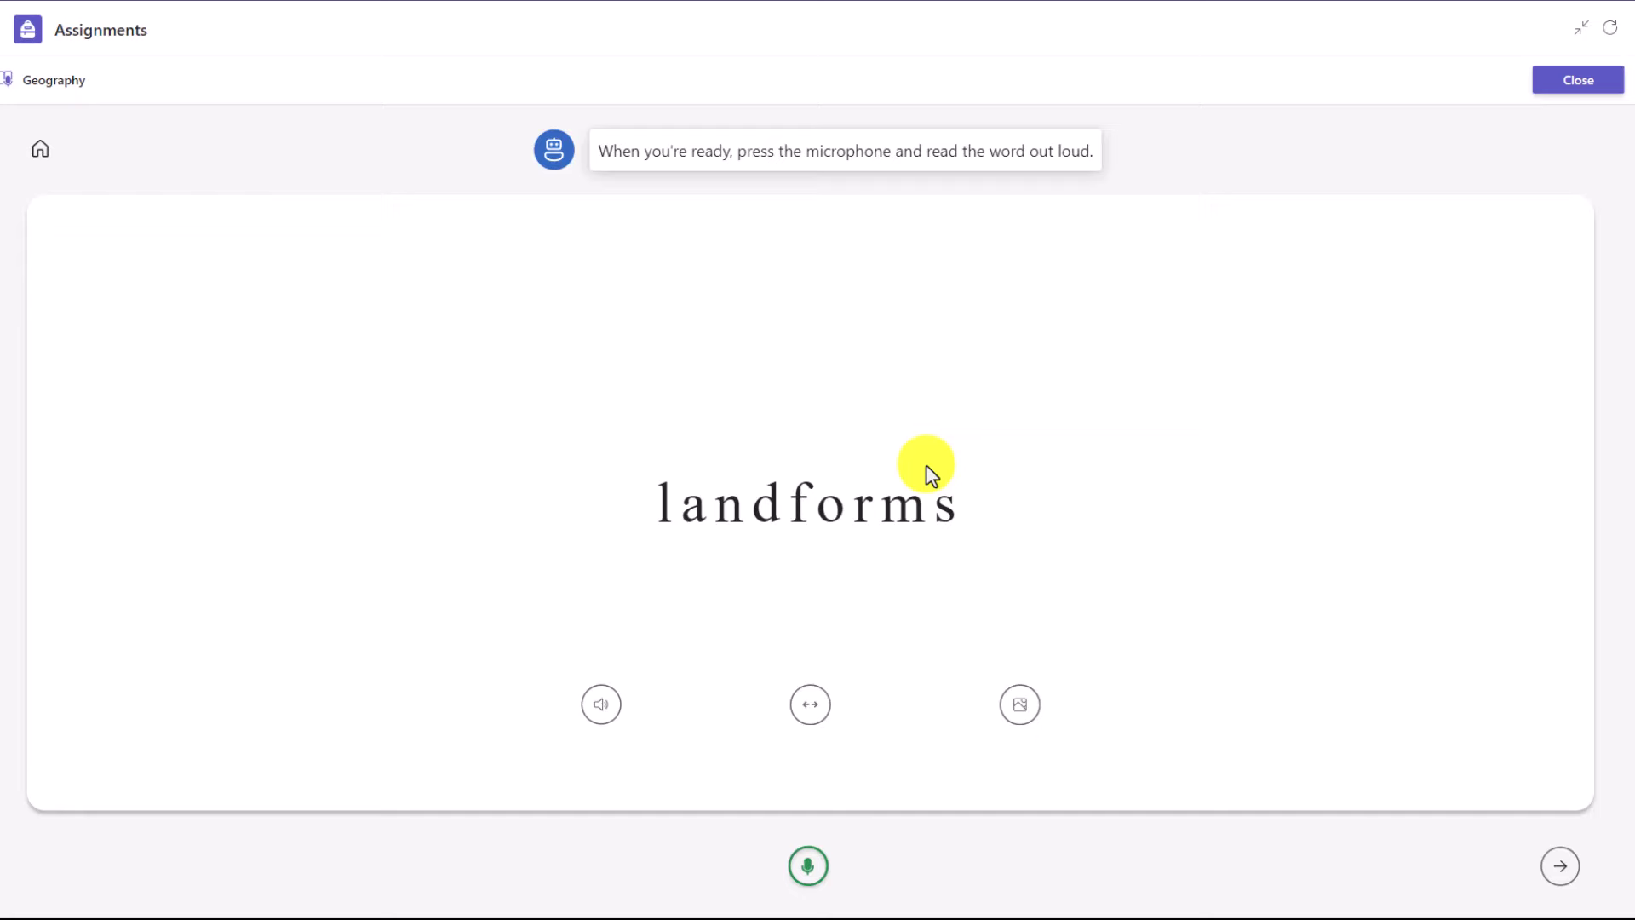
click(808, 718)
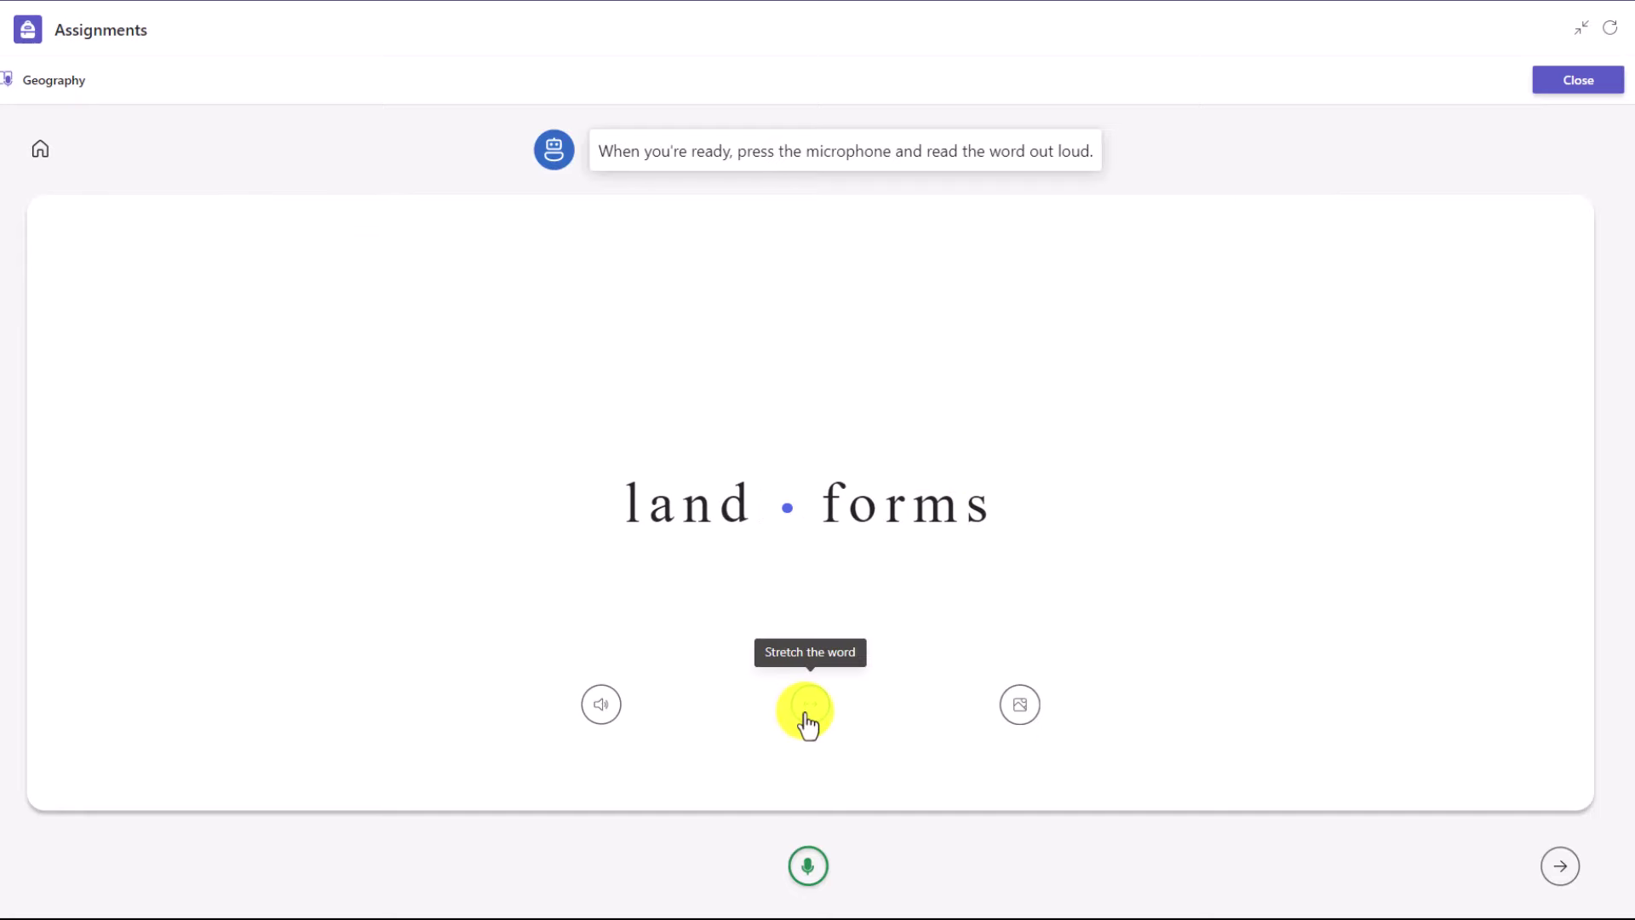
click(607, 717)
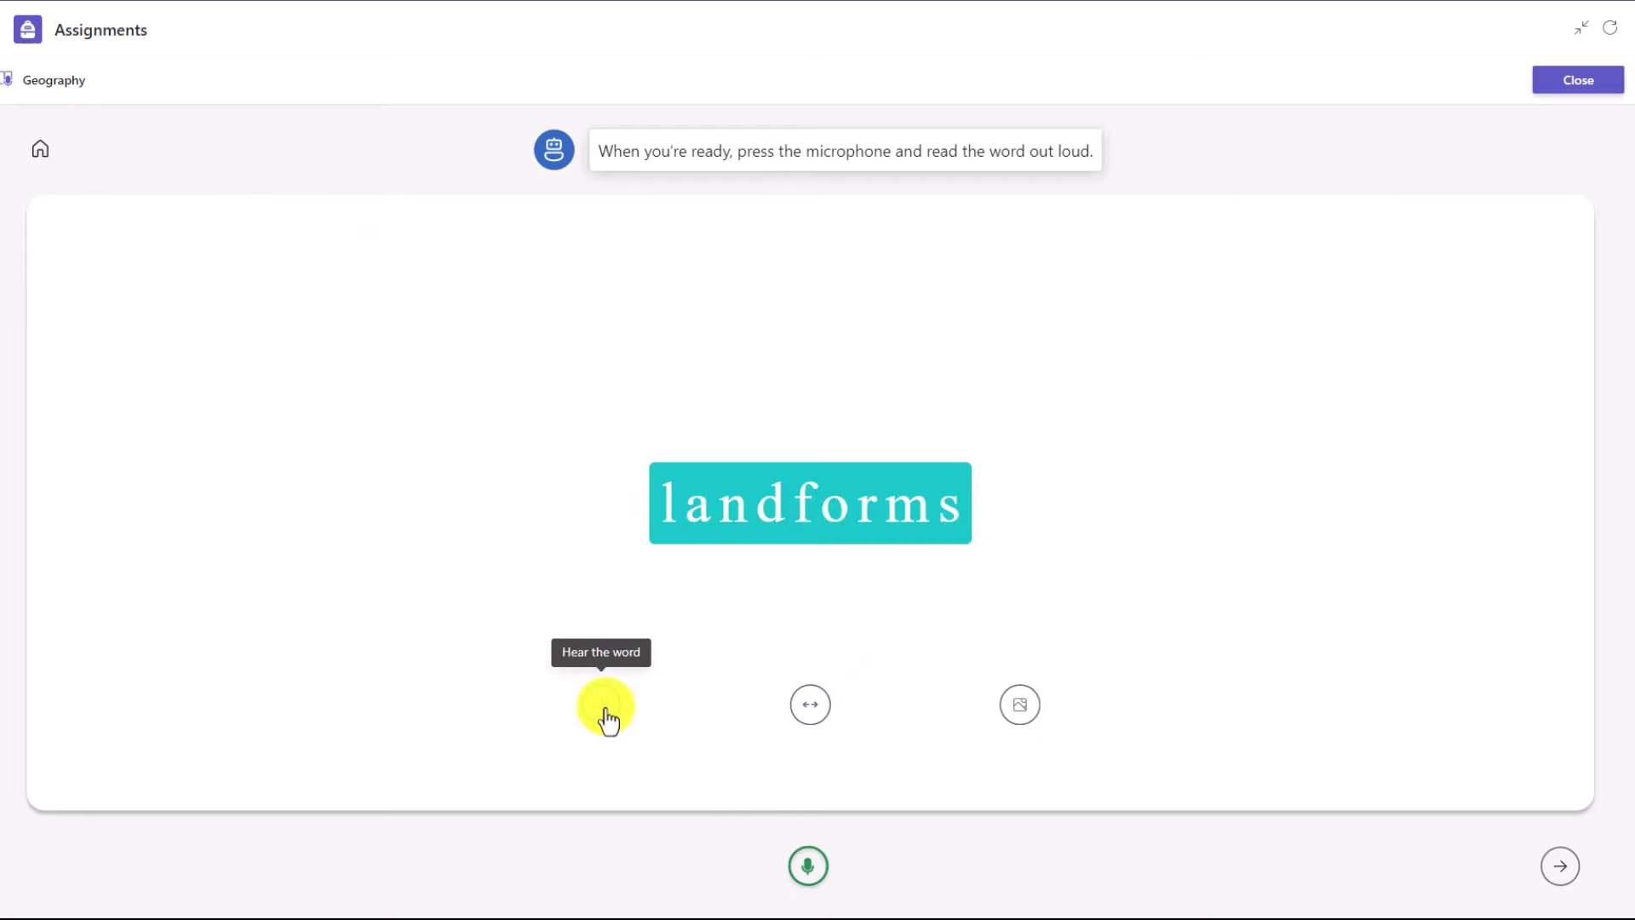
click(1014, 720)
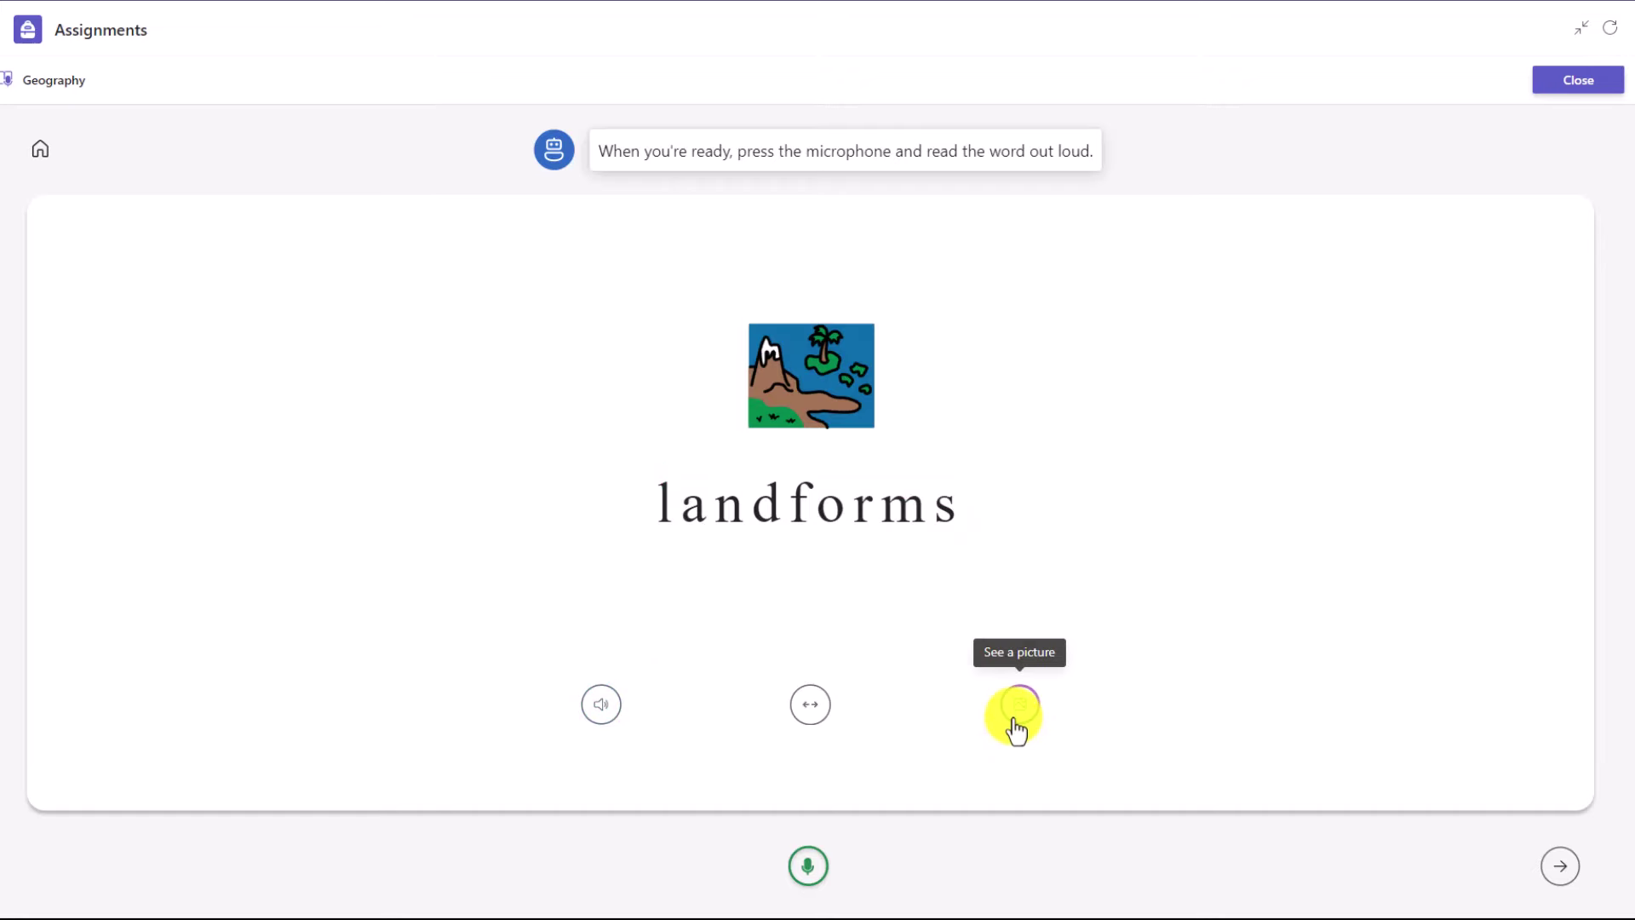
click(1014, 716)
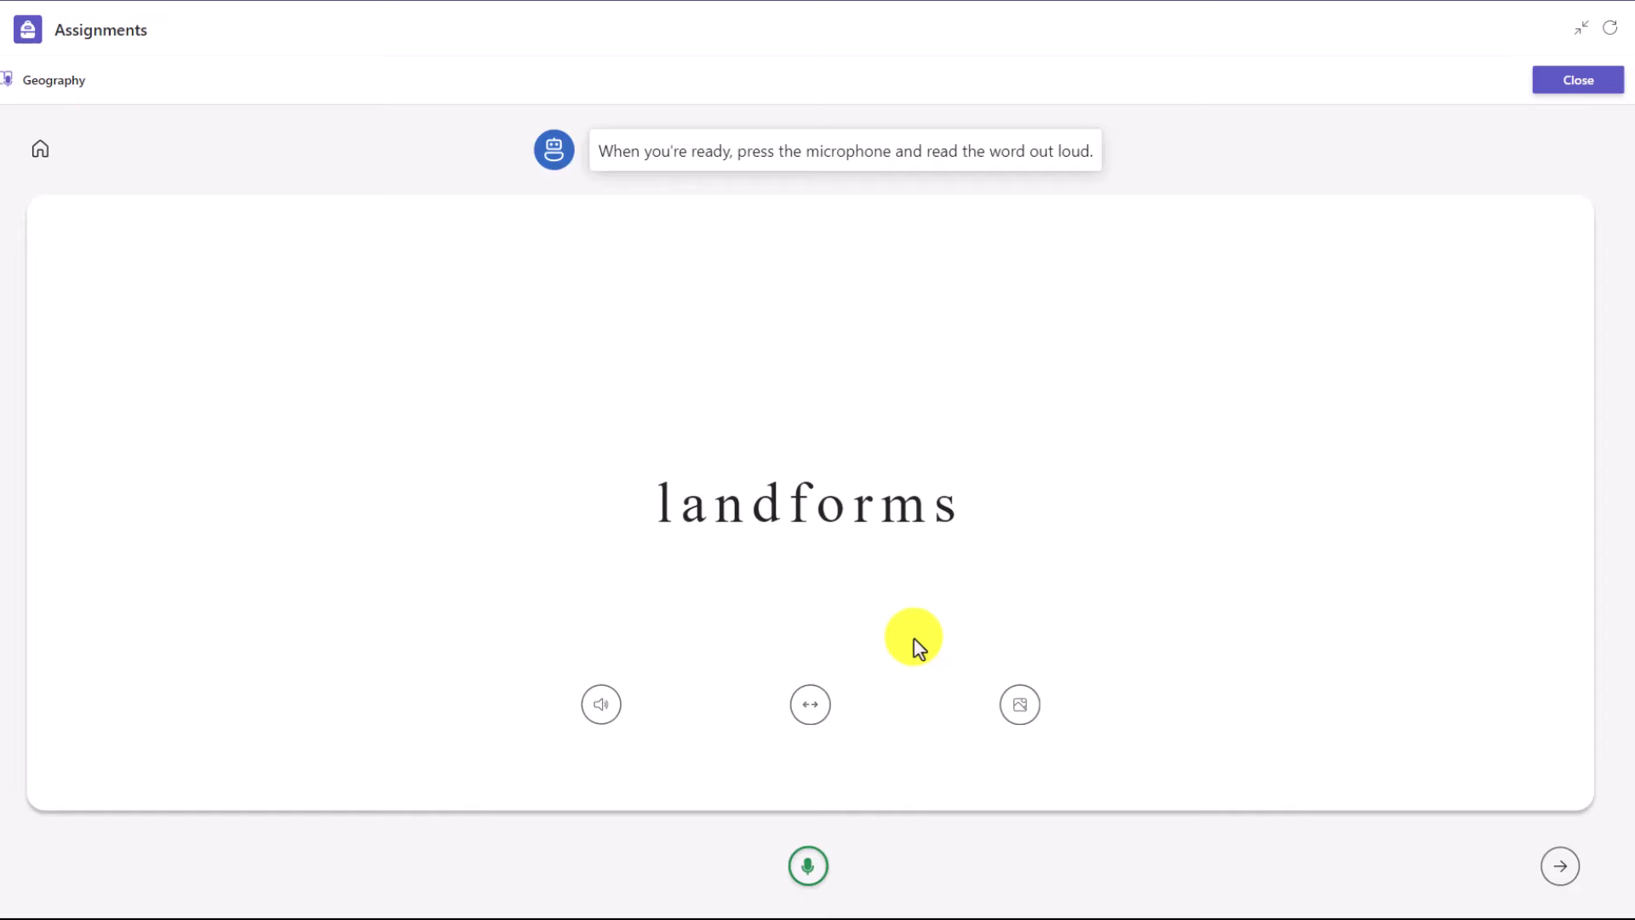
click(807, 869)
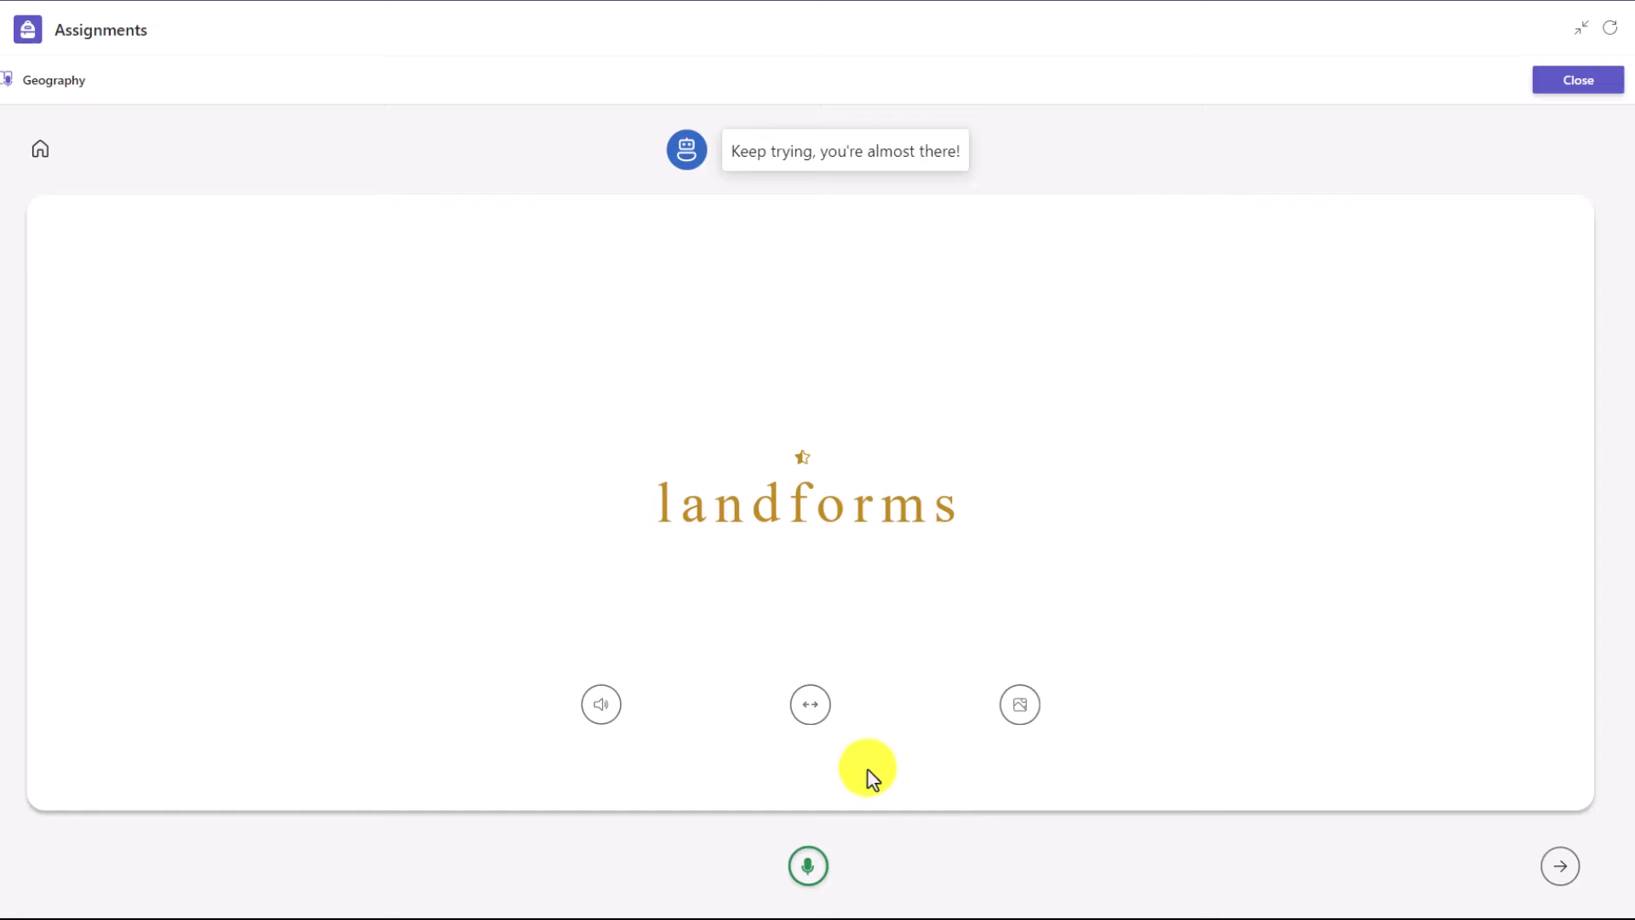
click(603, 712)
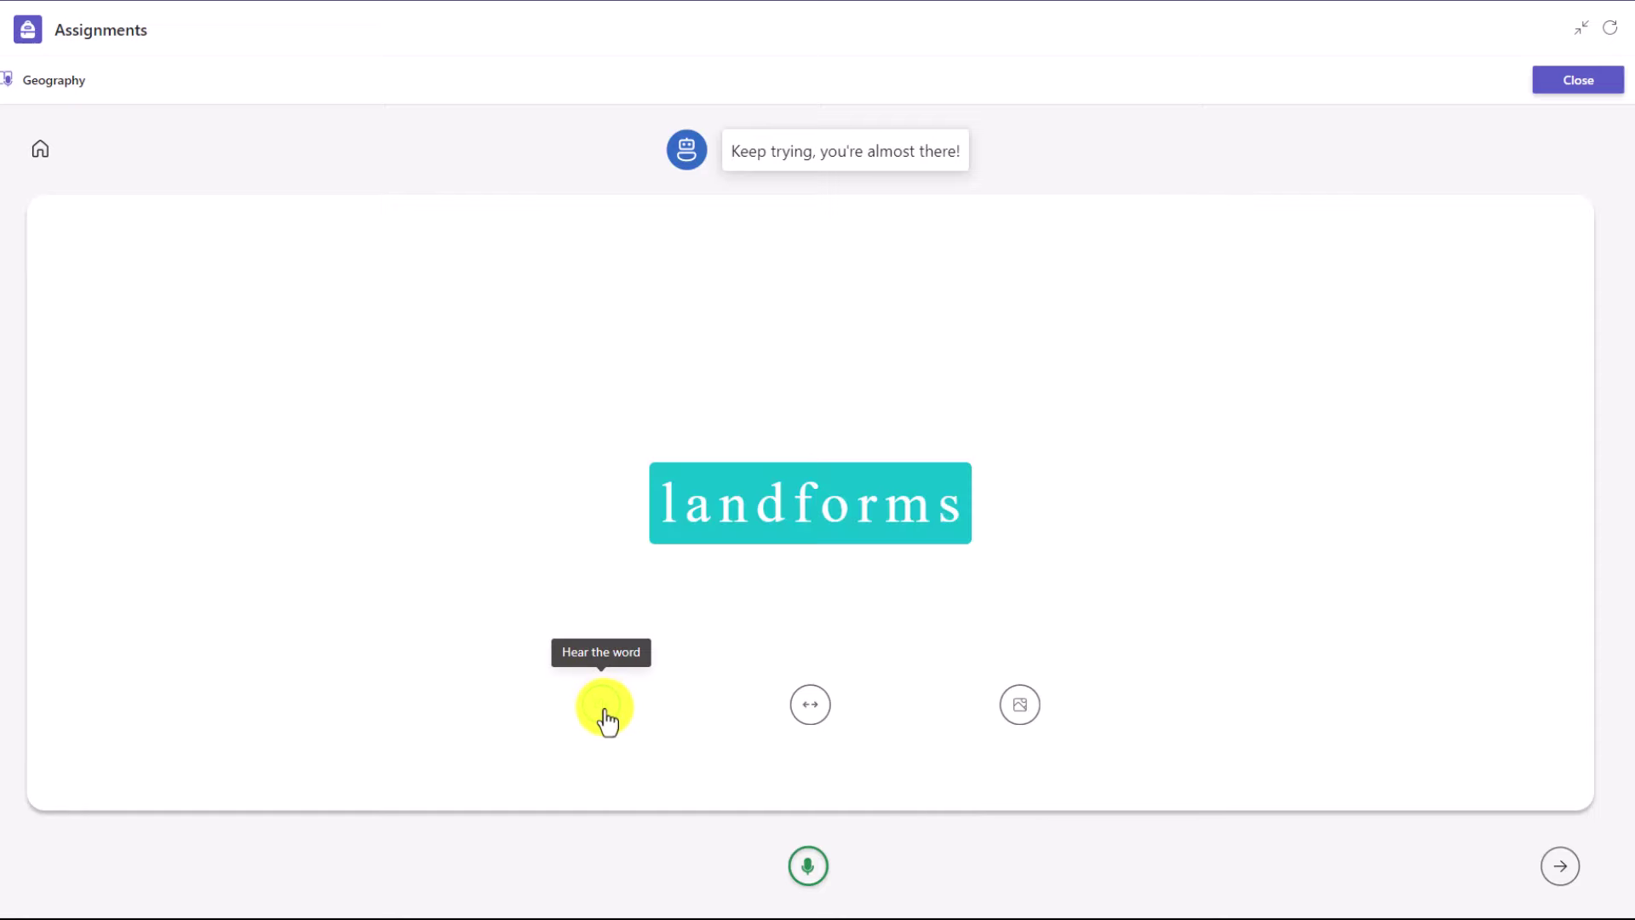
click(808, 873)
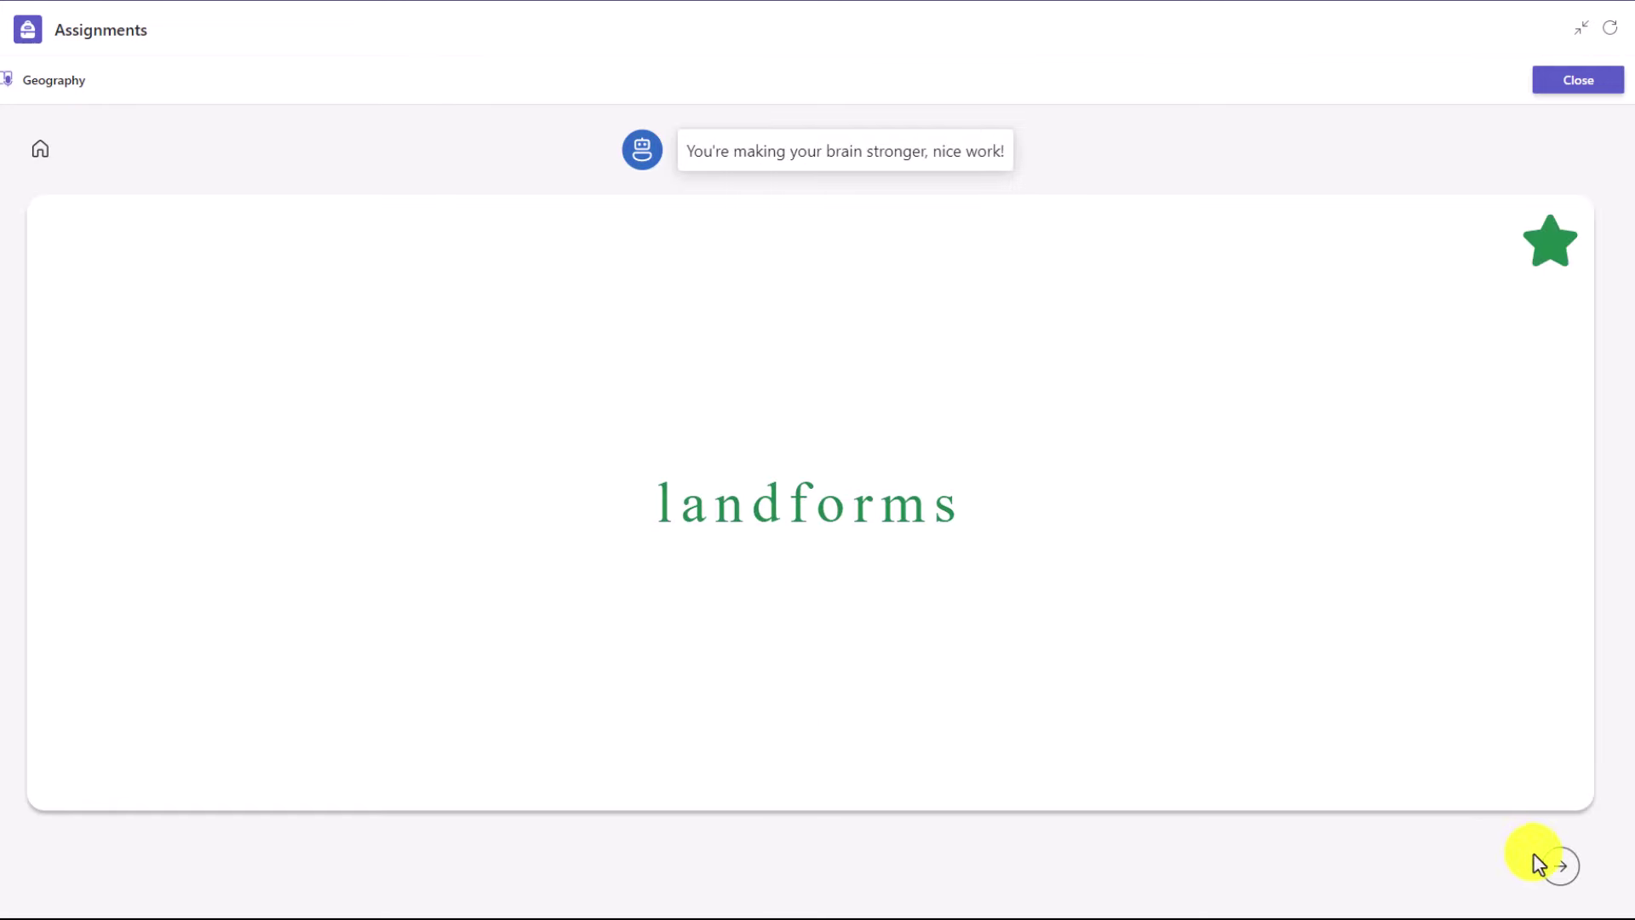
Split 'natural' into syllables, move on to 'physical', then return to the words summary
click(1559, 866)
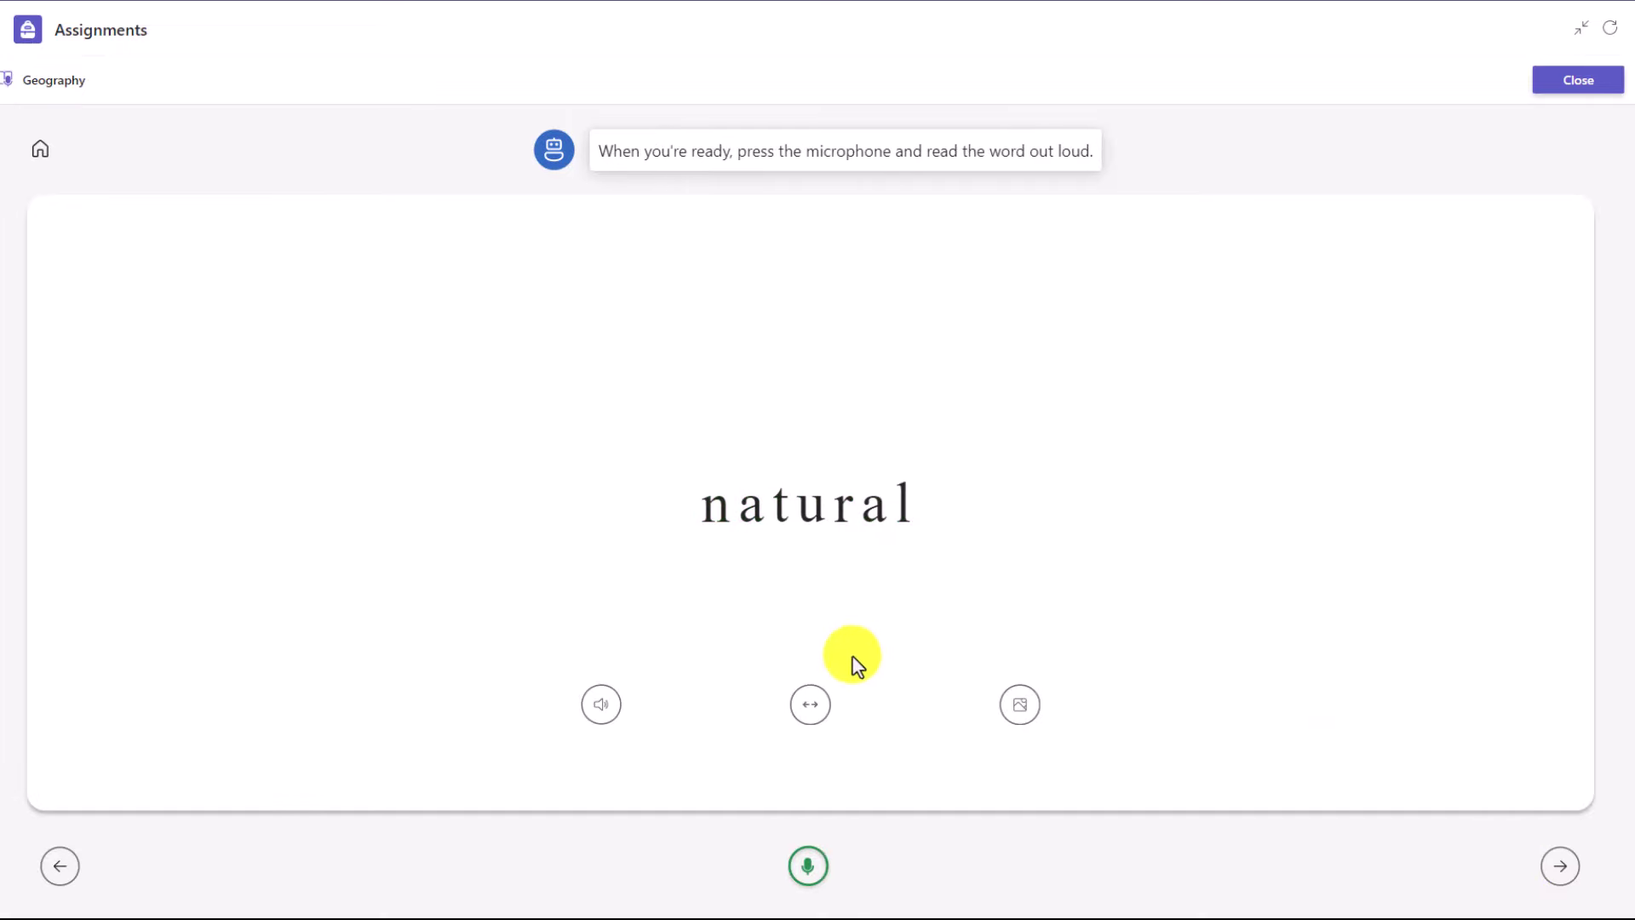
click(821, 712)
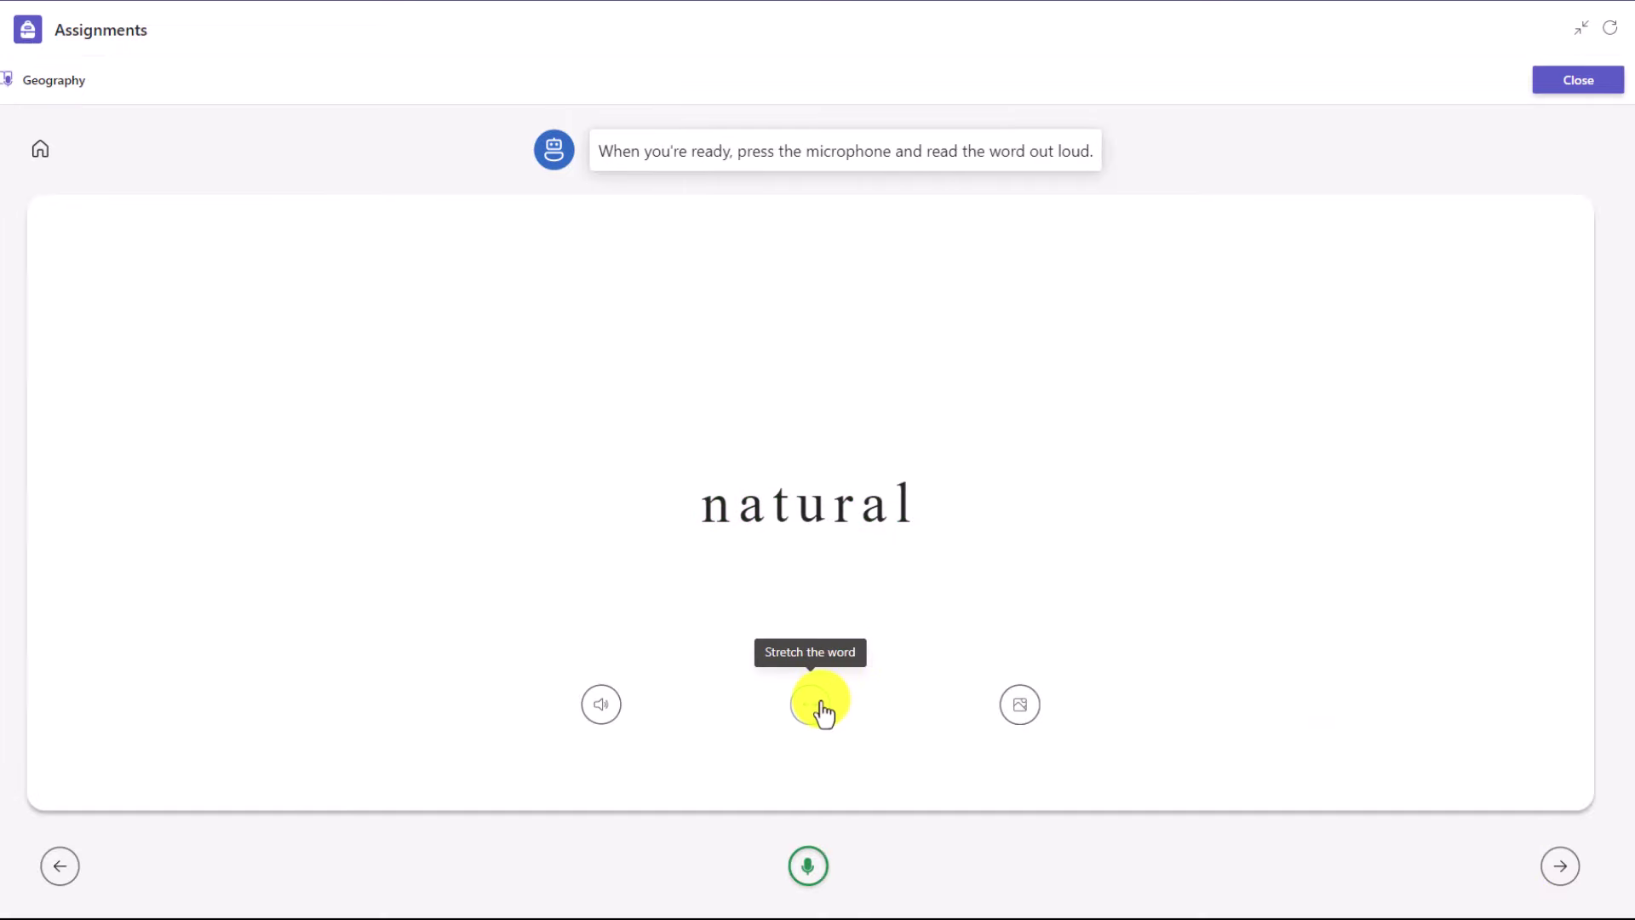
click(1560, 868)
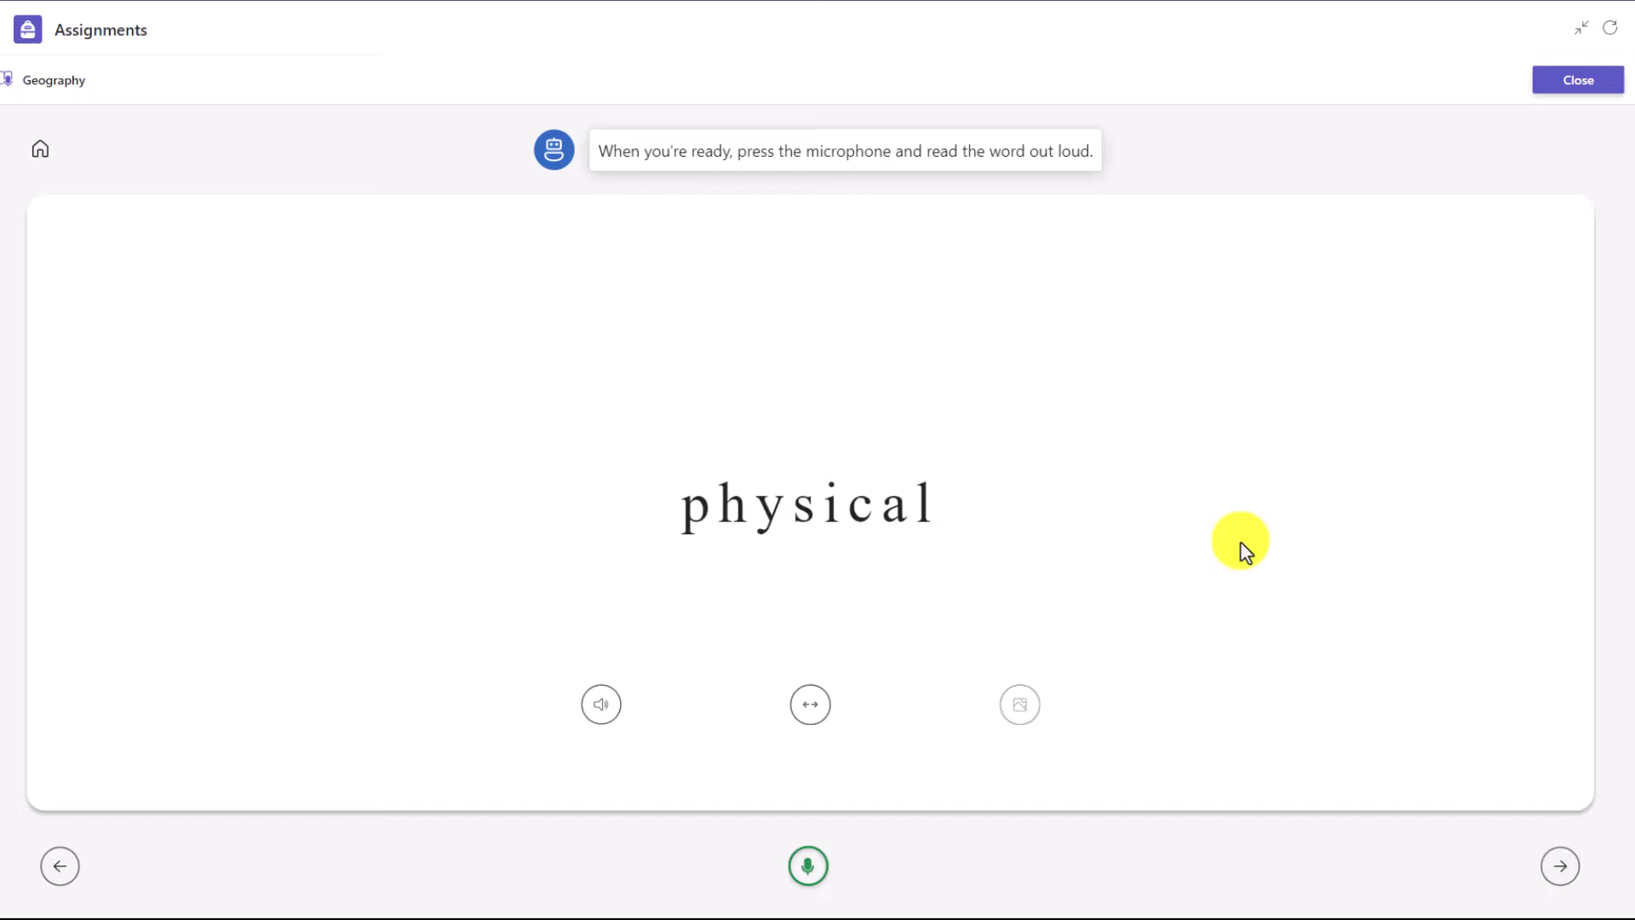
click(40, 152)
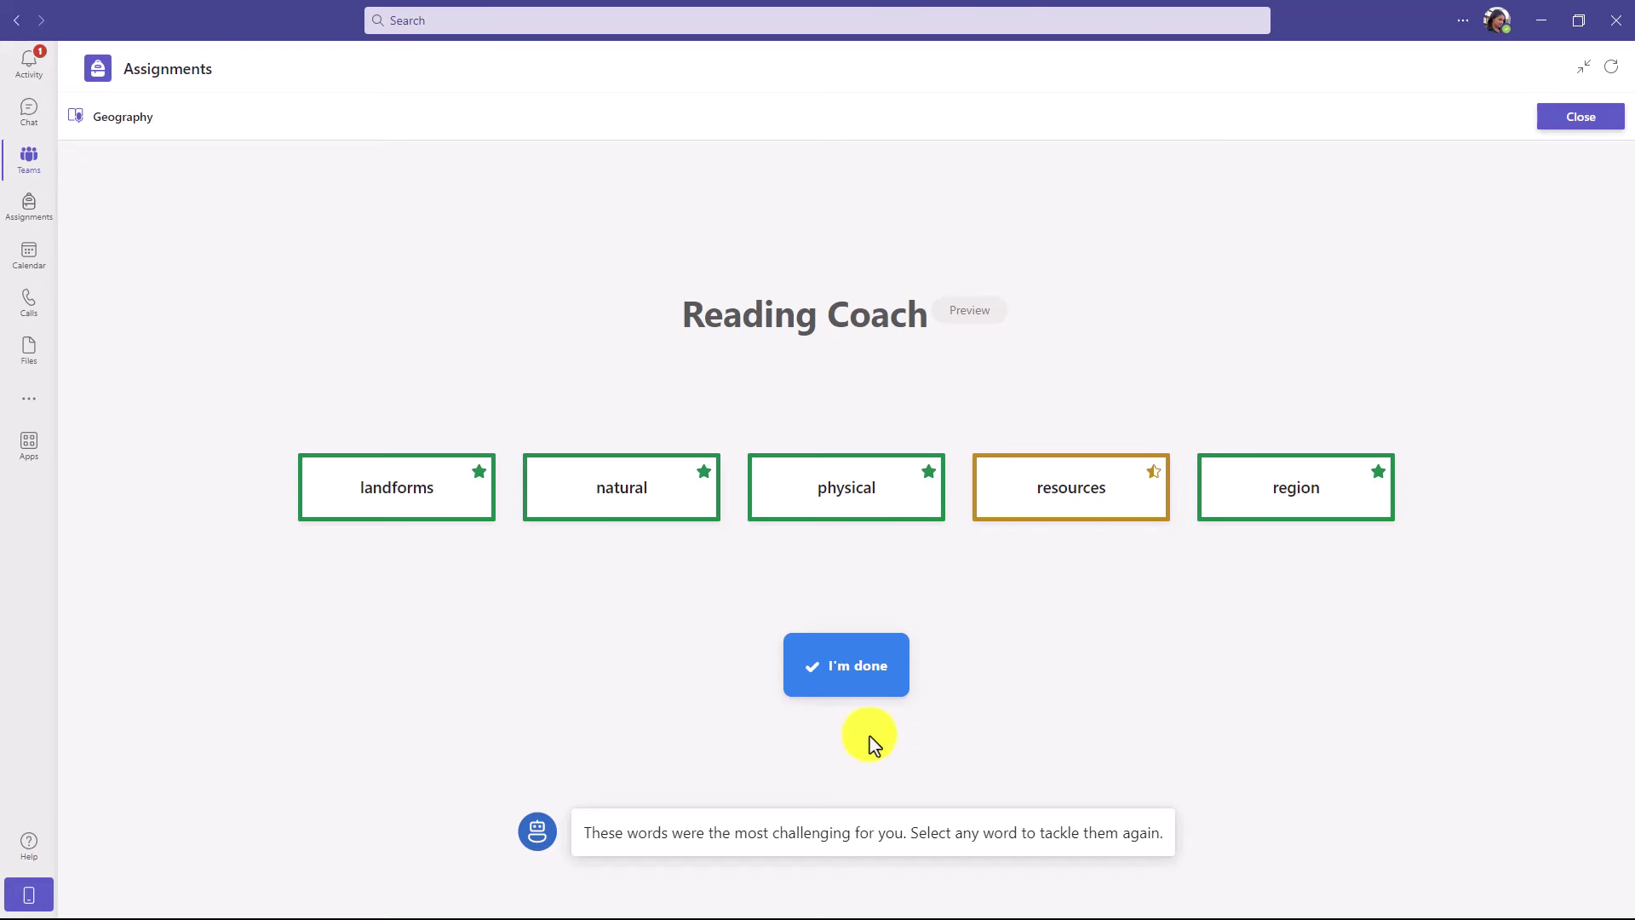
Finish Reading Coach and turn in the Geography assignment
click(854, 666)
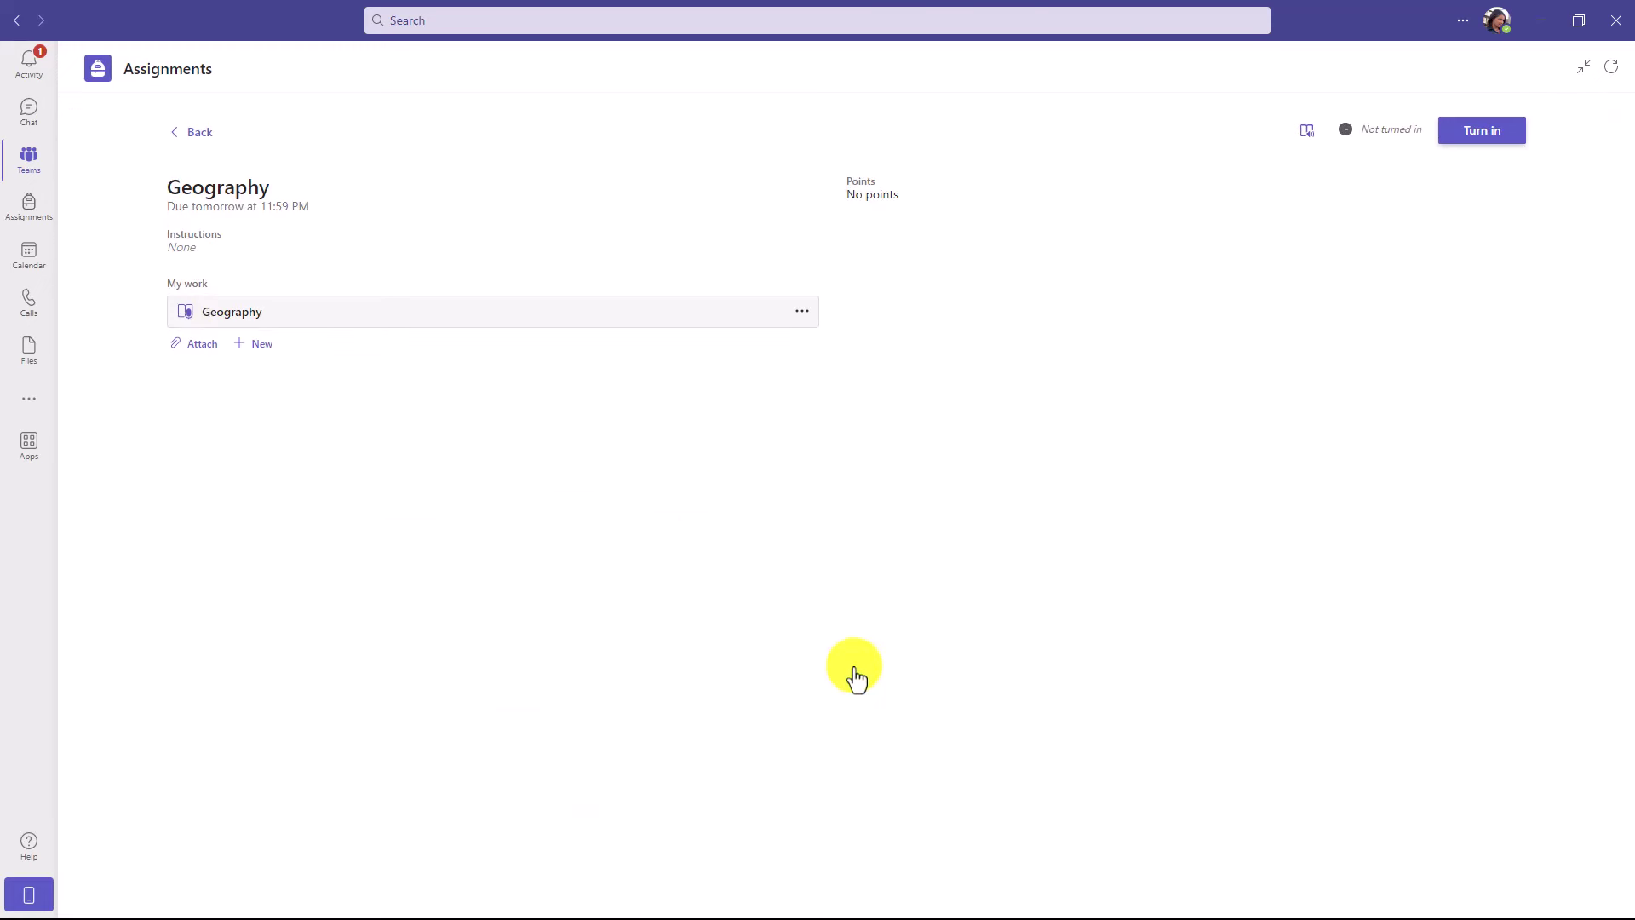
click(1501, 134)
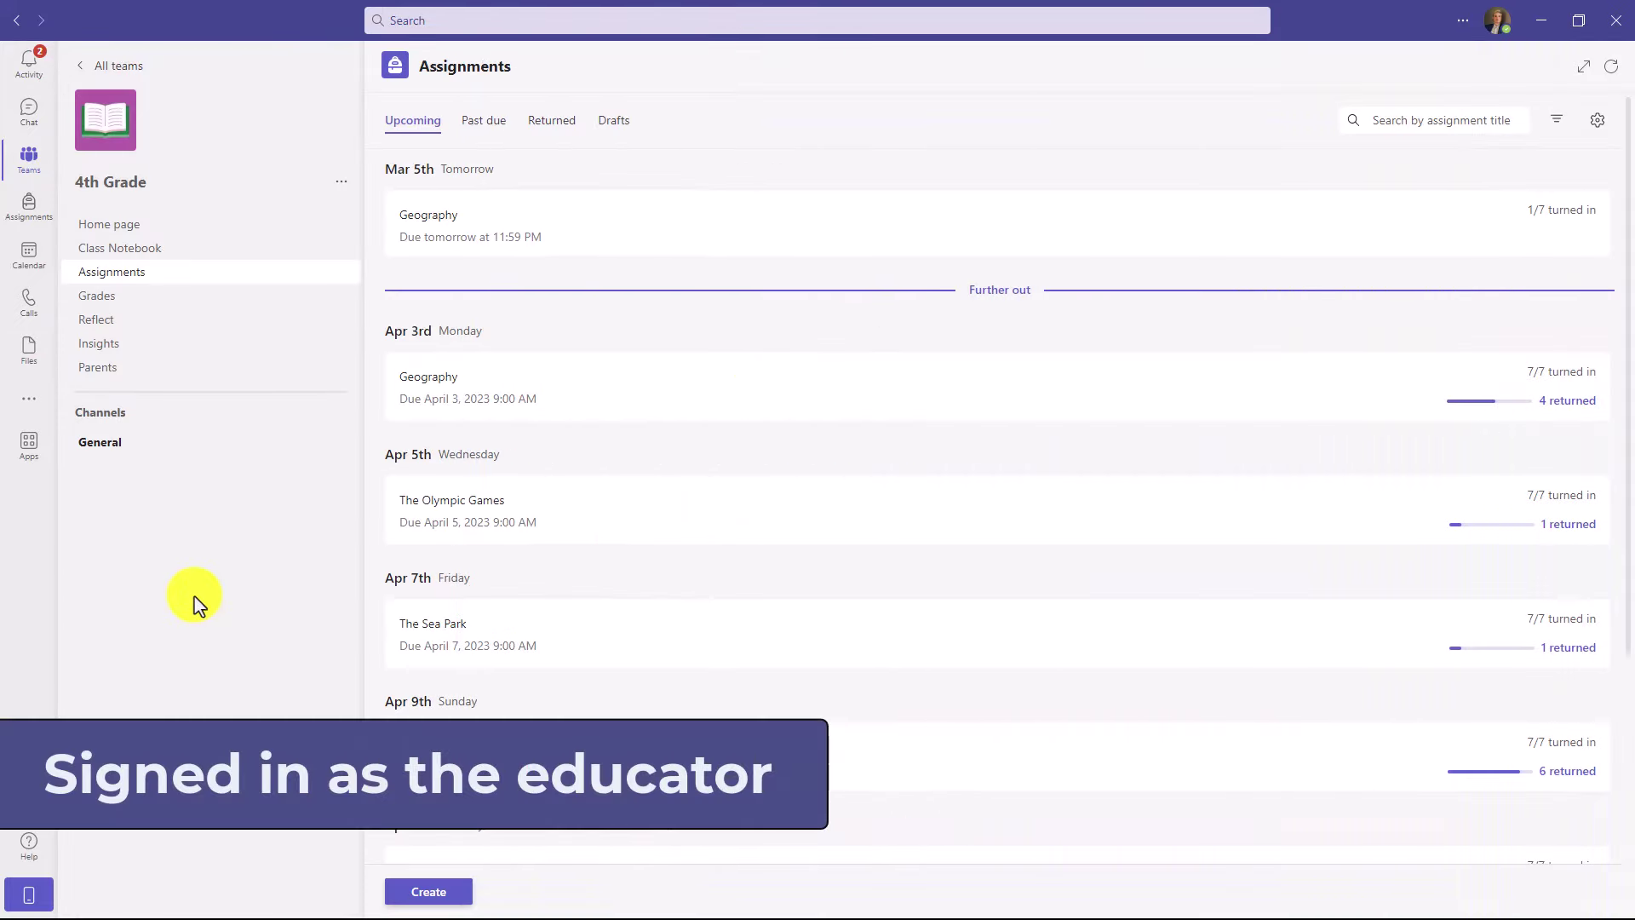
Open a student's results on the Apr 3 Geography assignment, showing 80 CWPM and 90% accuracy
click(753, 394)
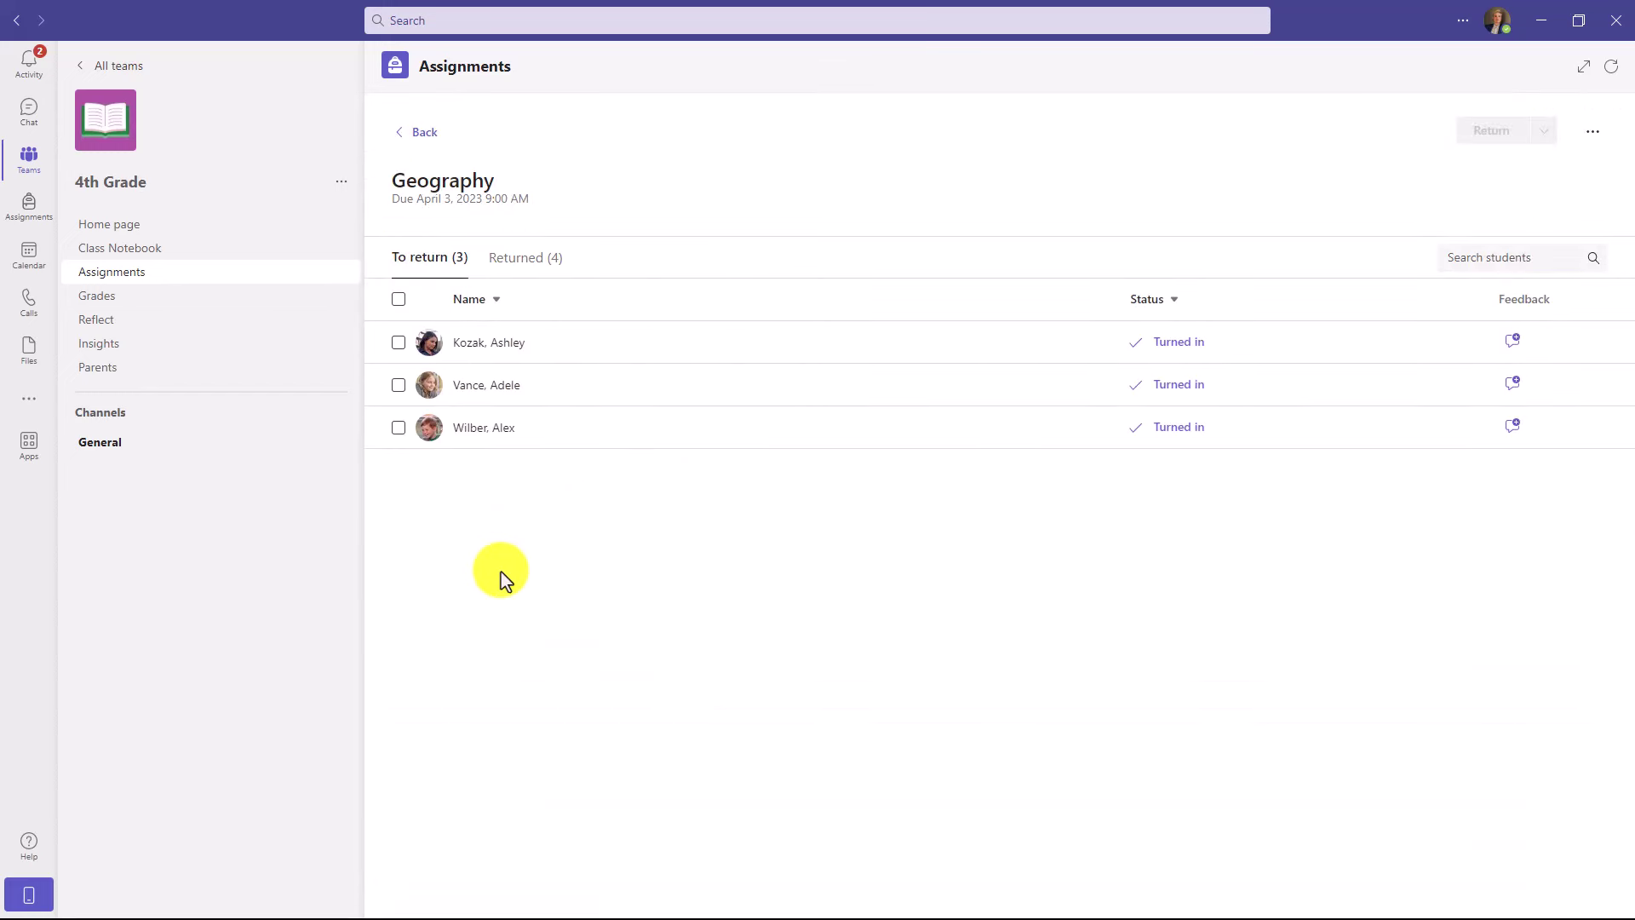
click(500, 351)
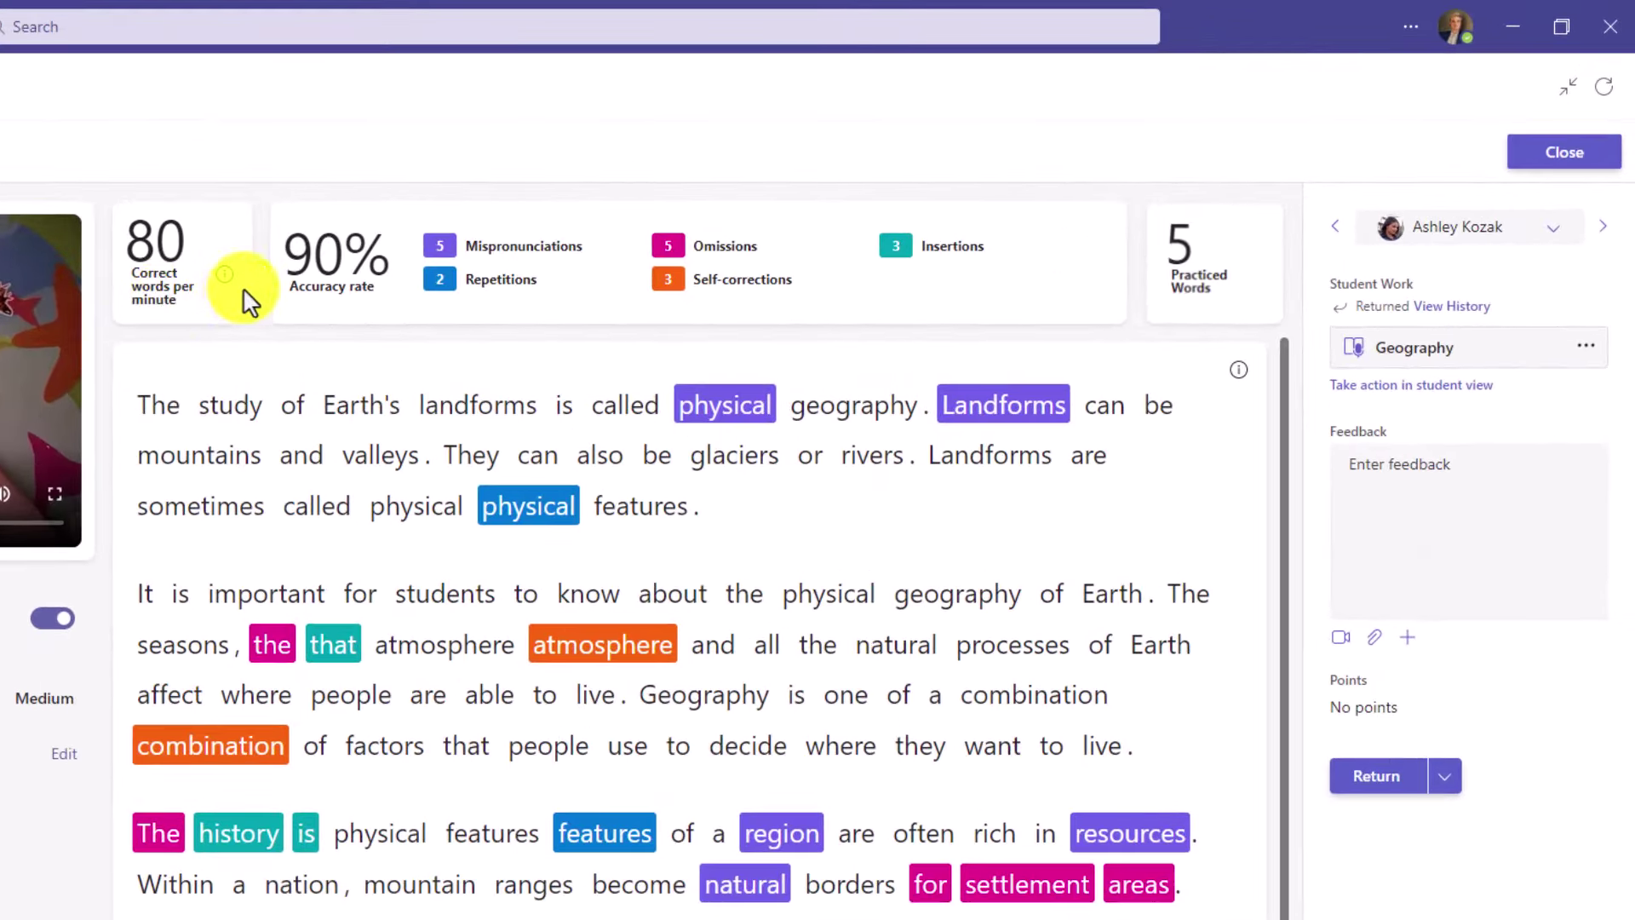
mouse_move(284, 266)
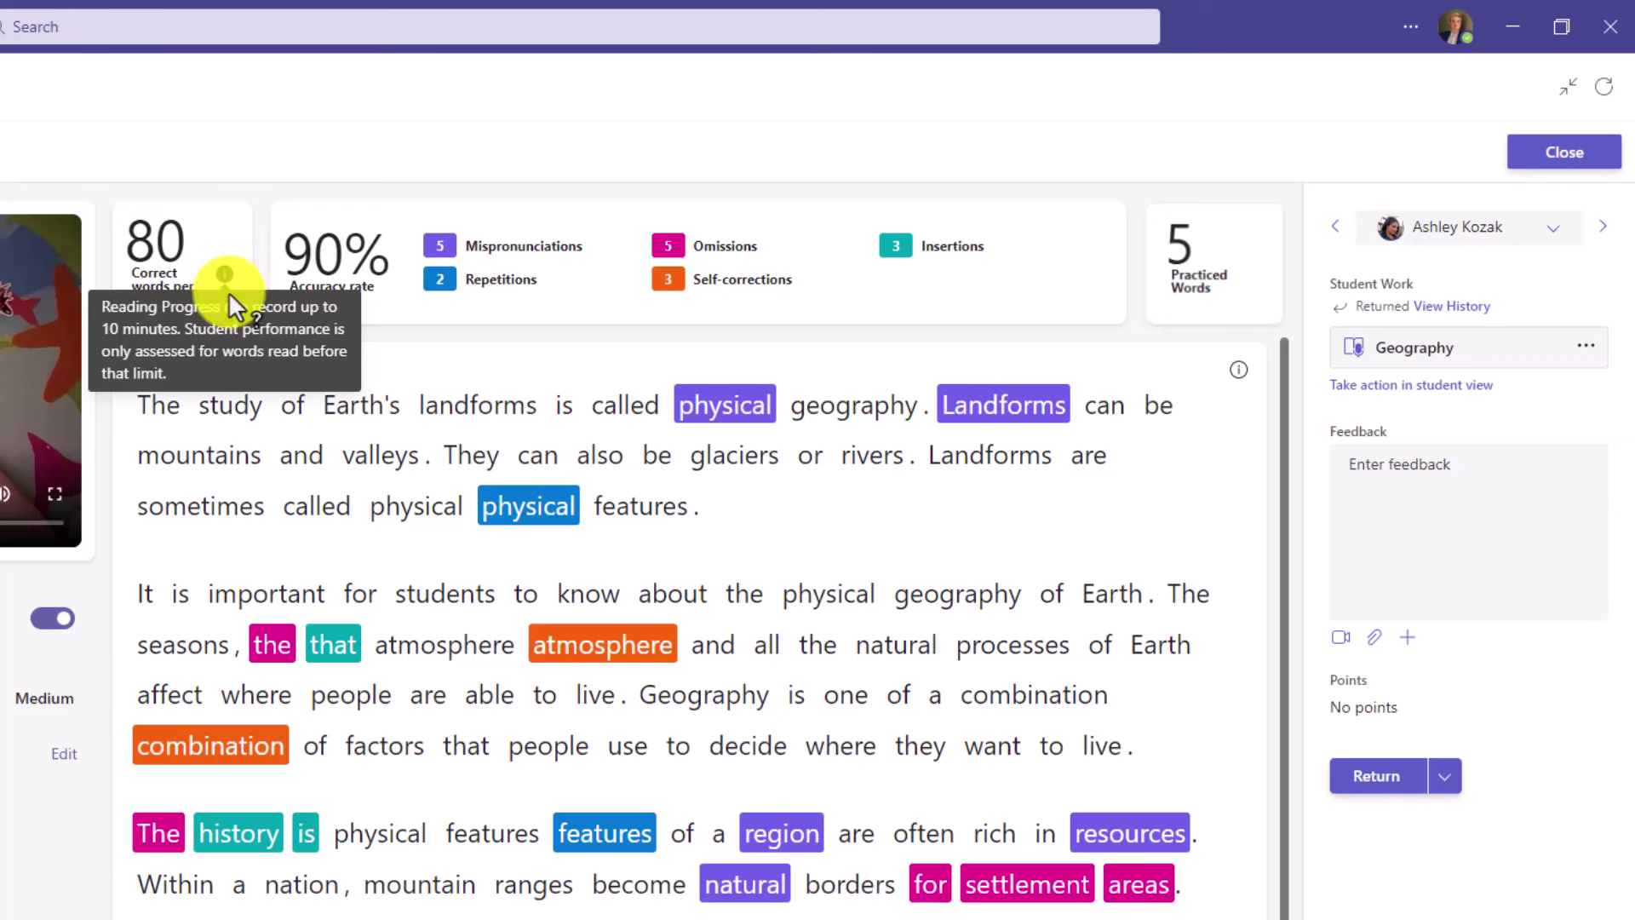